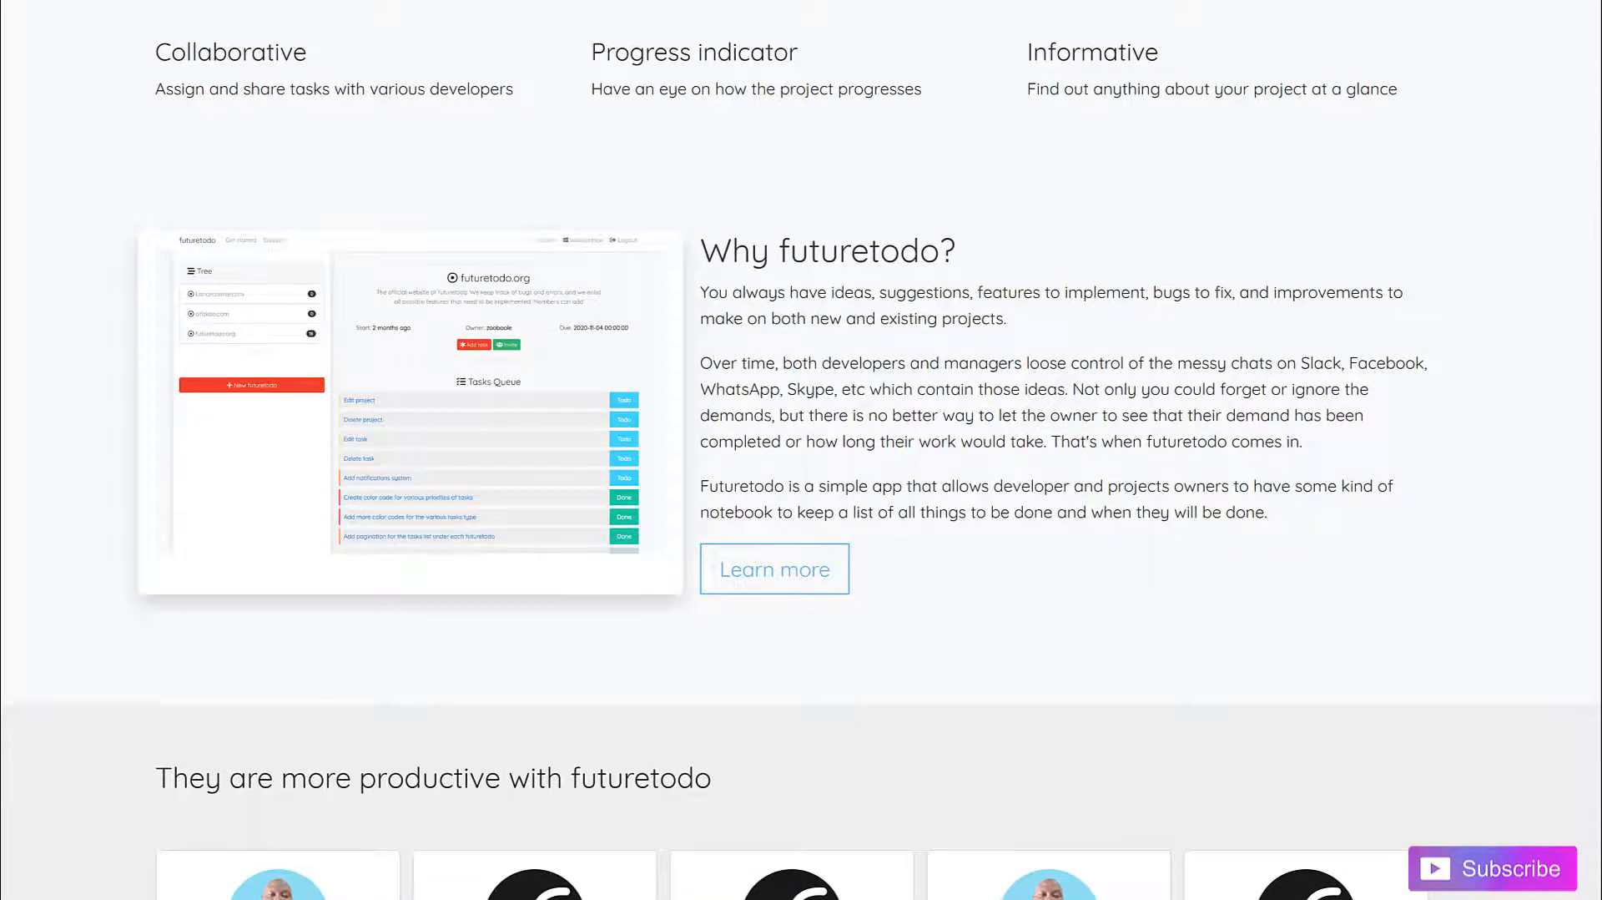
Look over the home page's feature descriptions and testimonials, and log out of the account
scroll(801, 450, "down", 3)
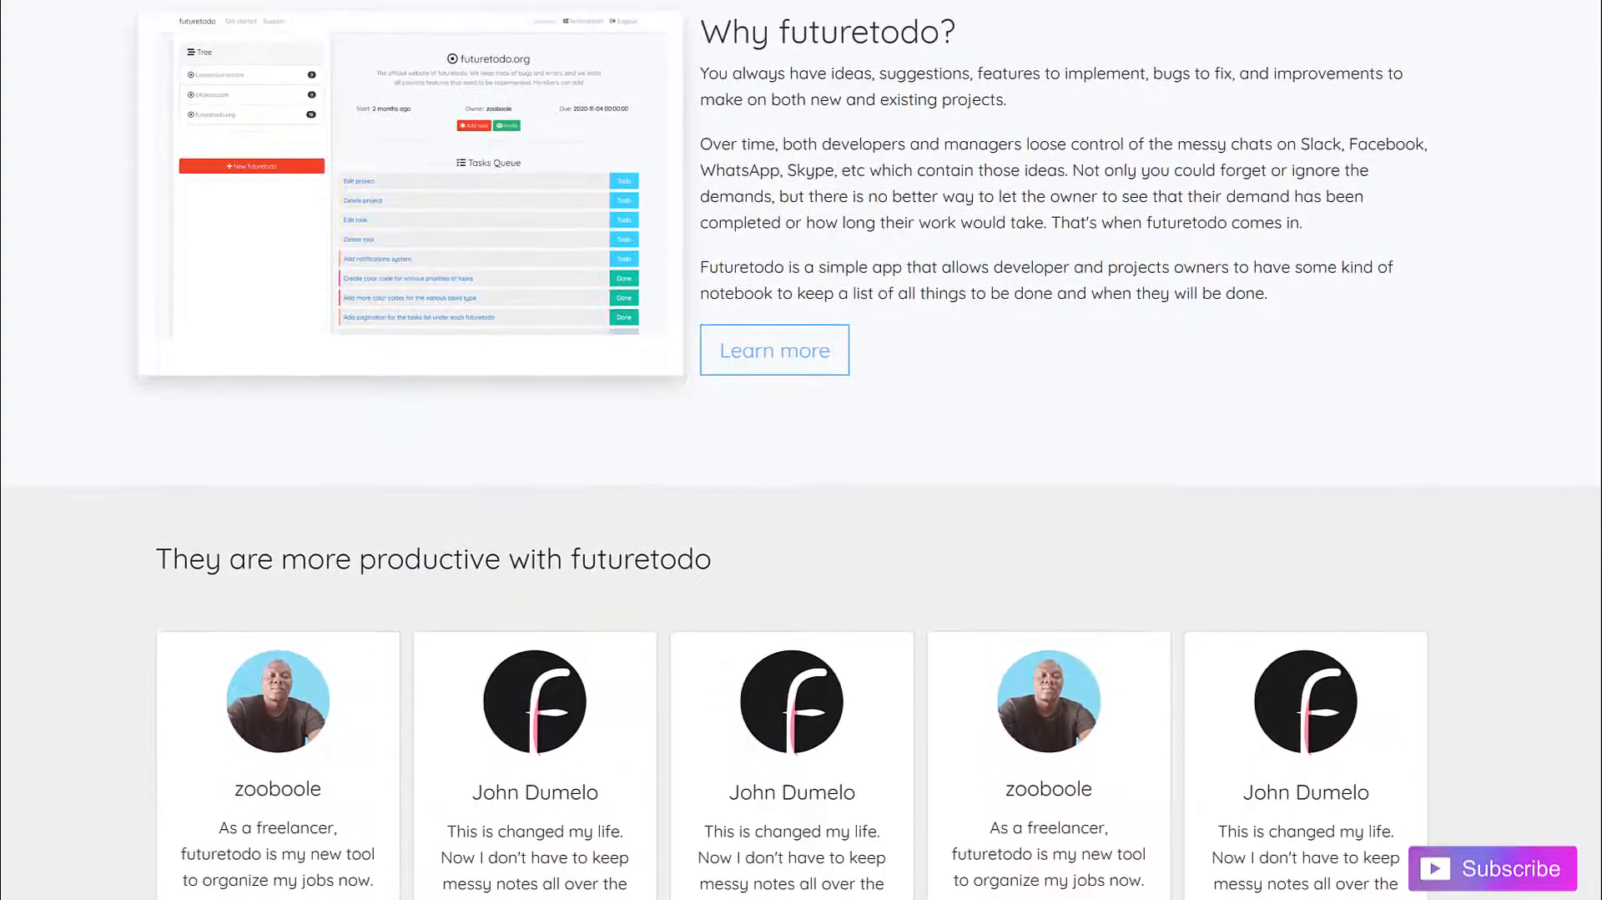
scroll(802, 450, "down", 6)
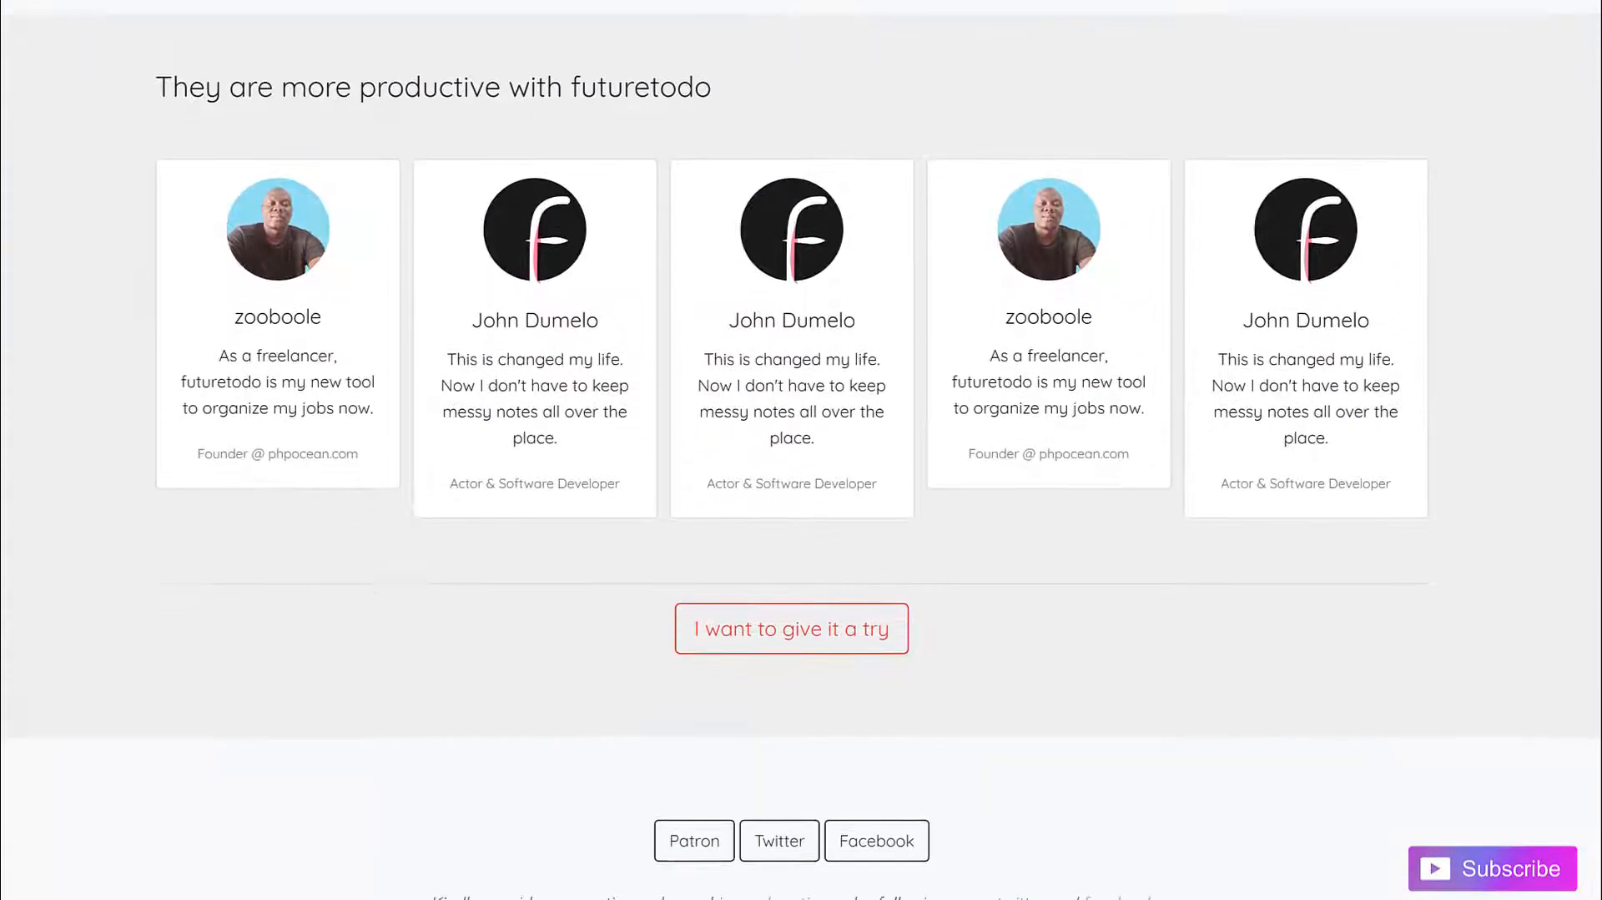
scroll(801, 451, "down", 2)
scroll(801, 450, "up", 13)
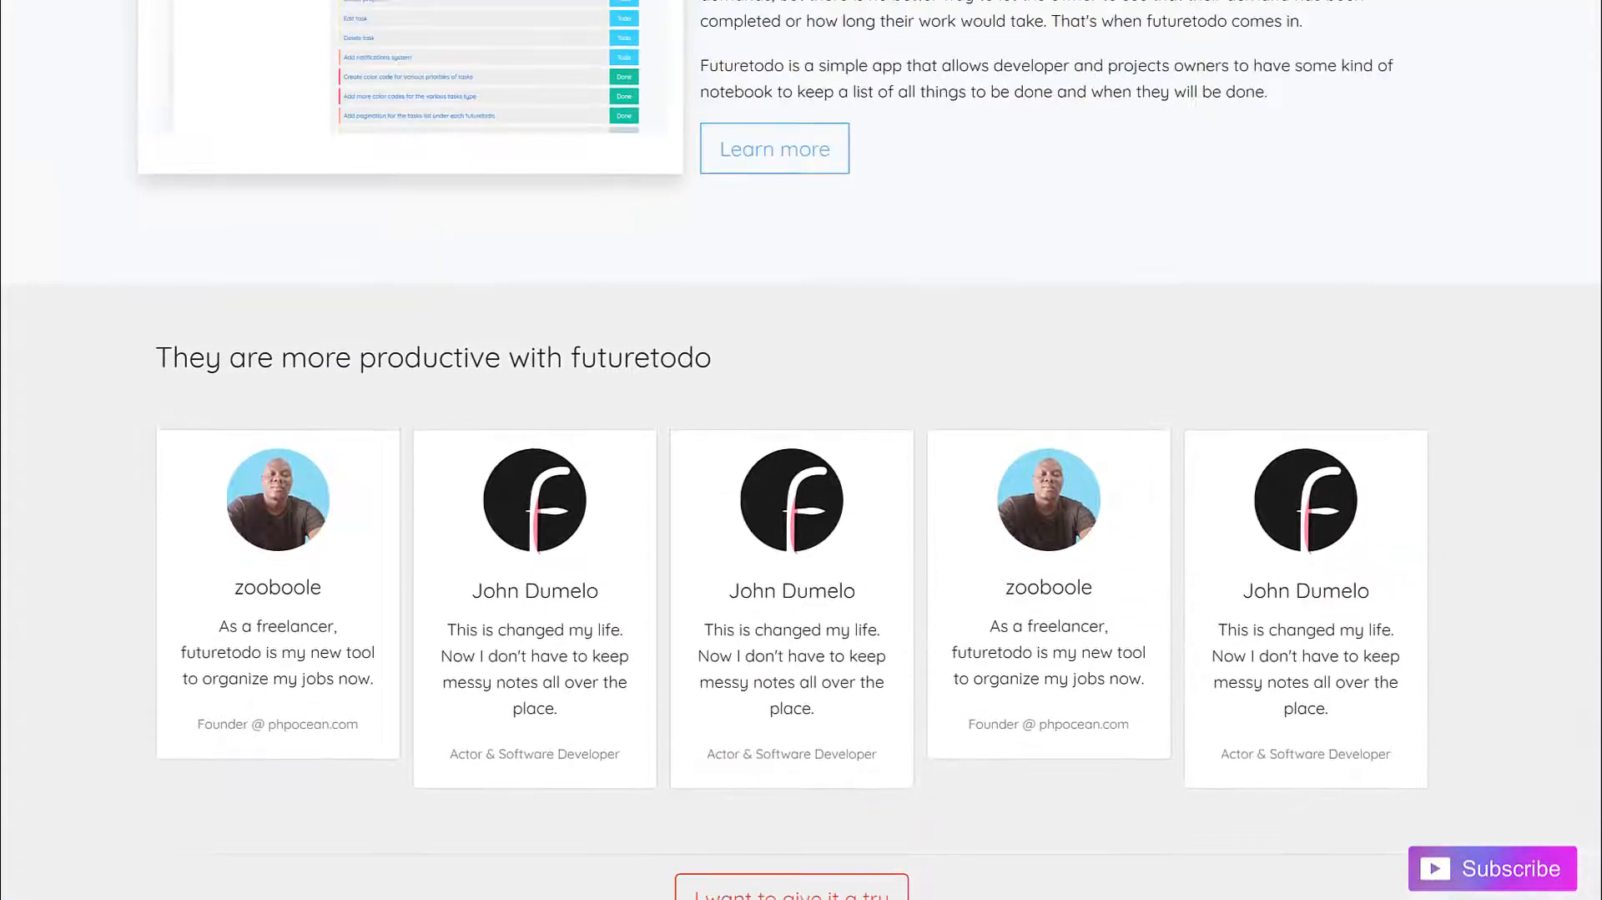
scroll(801, 450, "up", 6)
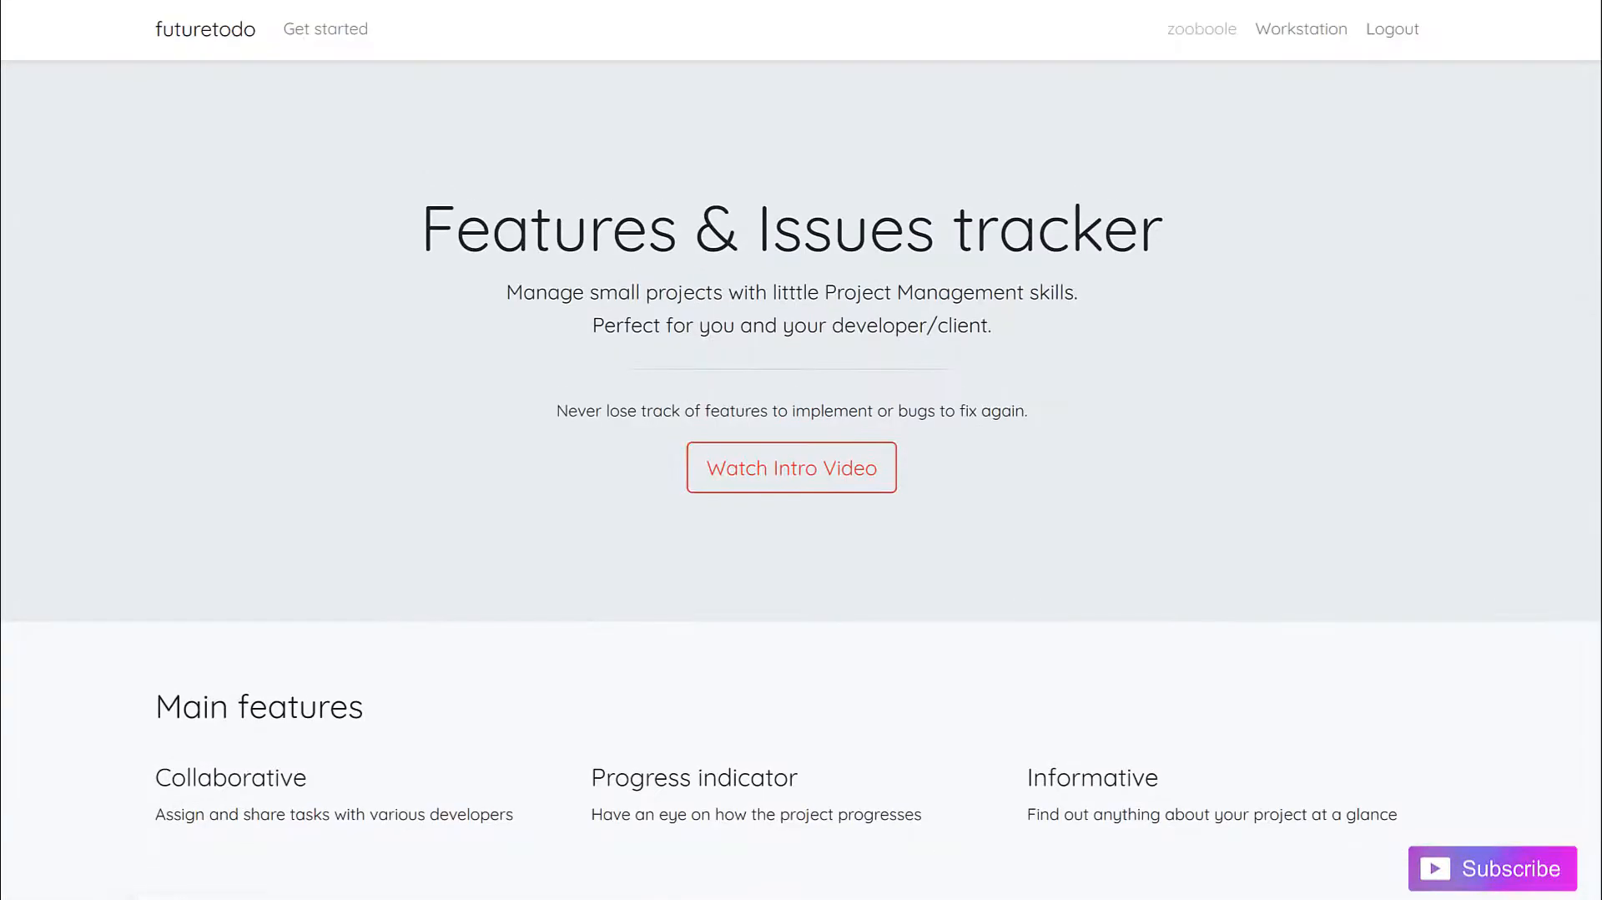
left_click(1401, 40)
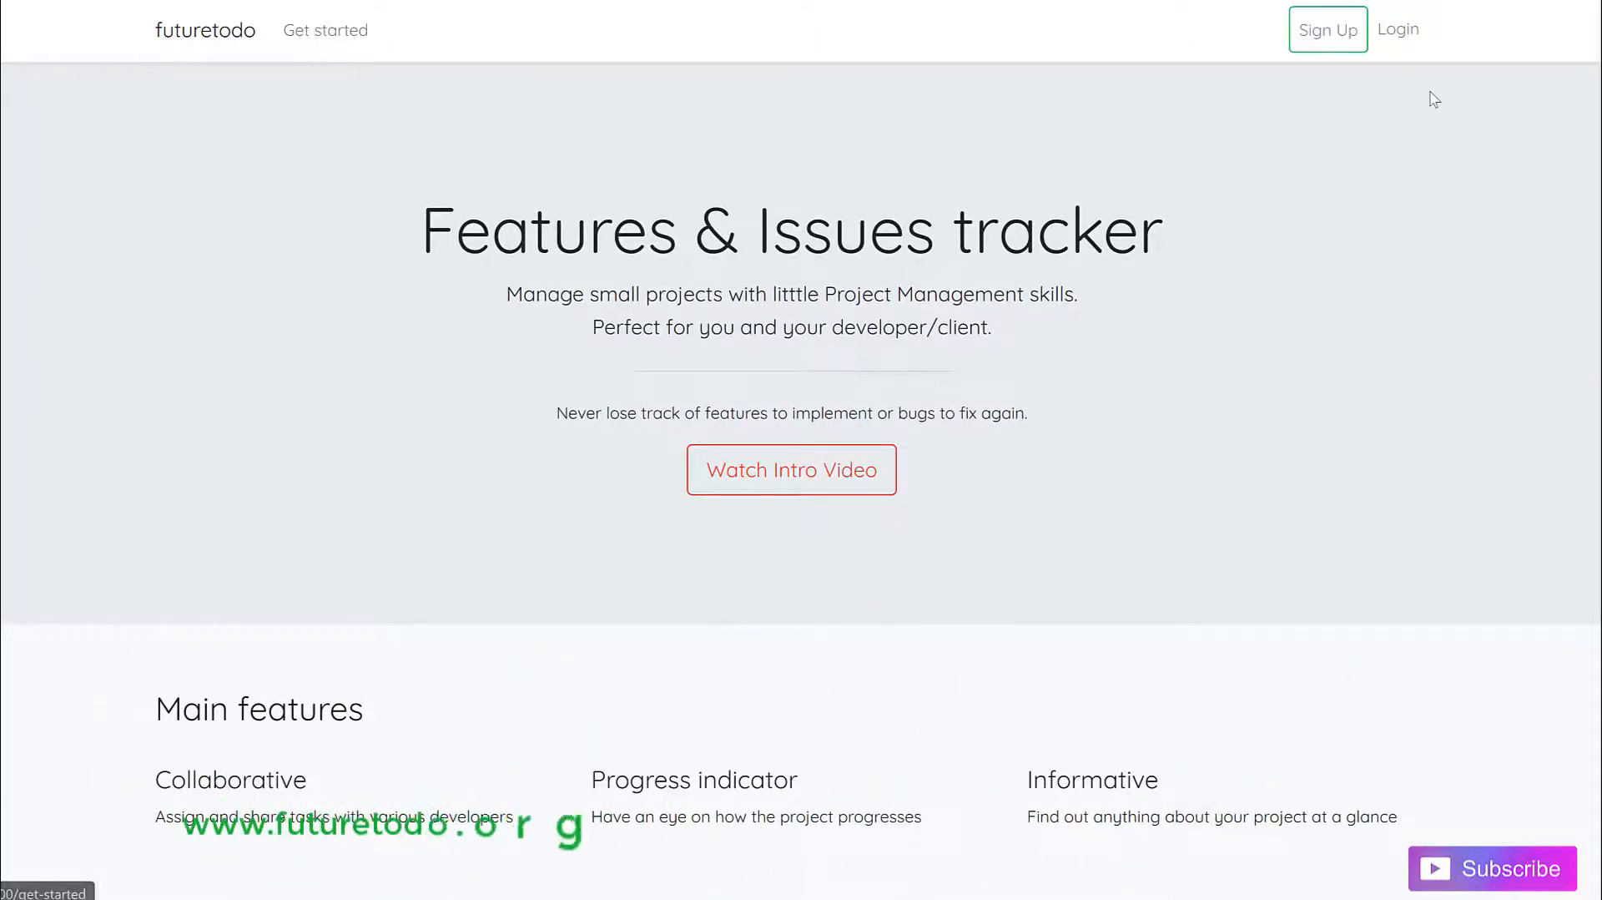
Read through the Getting Started guide and open the account registration form
left_click(326, 33)
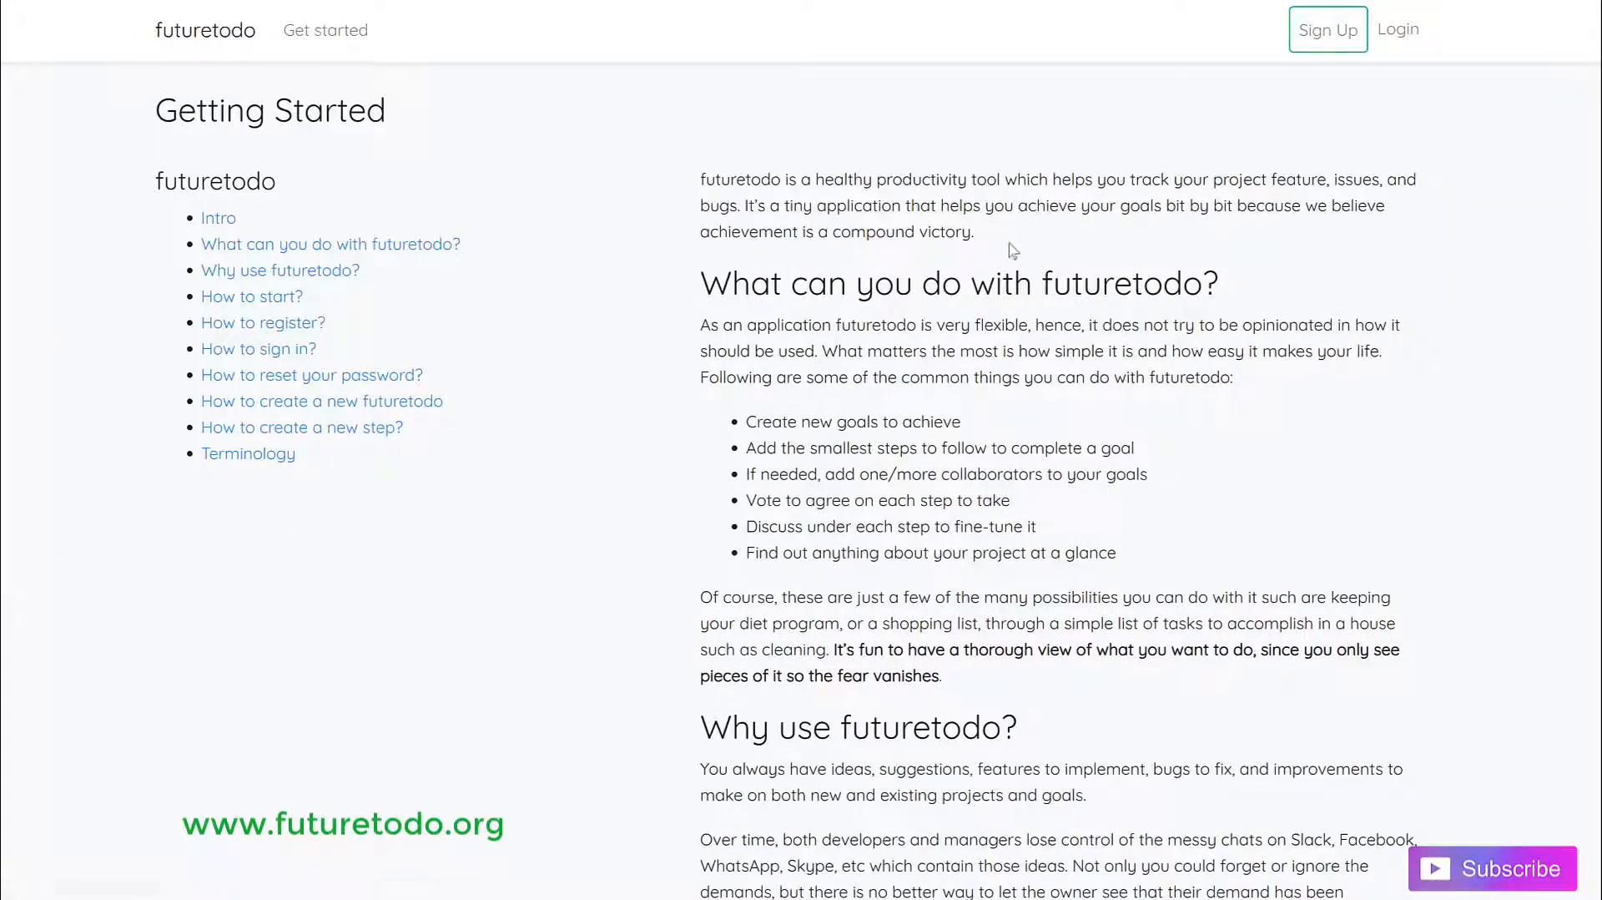
scroll(801, 451, "down", 11)
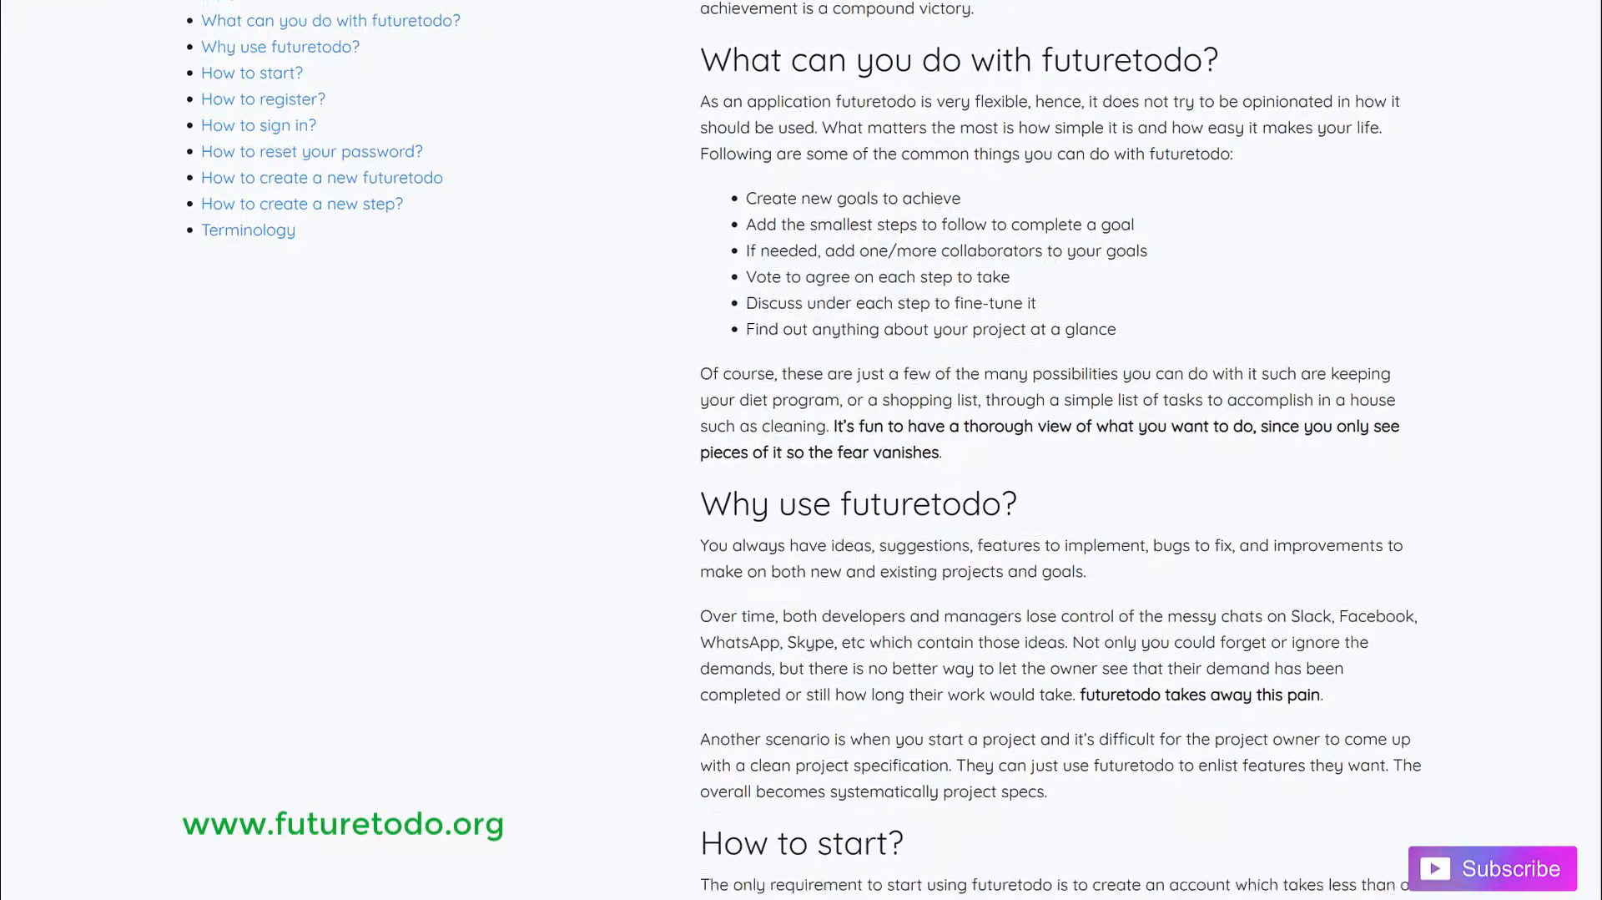
scroll(801, 450, "down", 20)
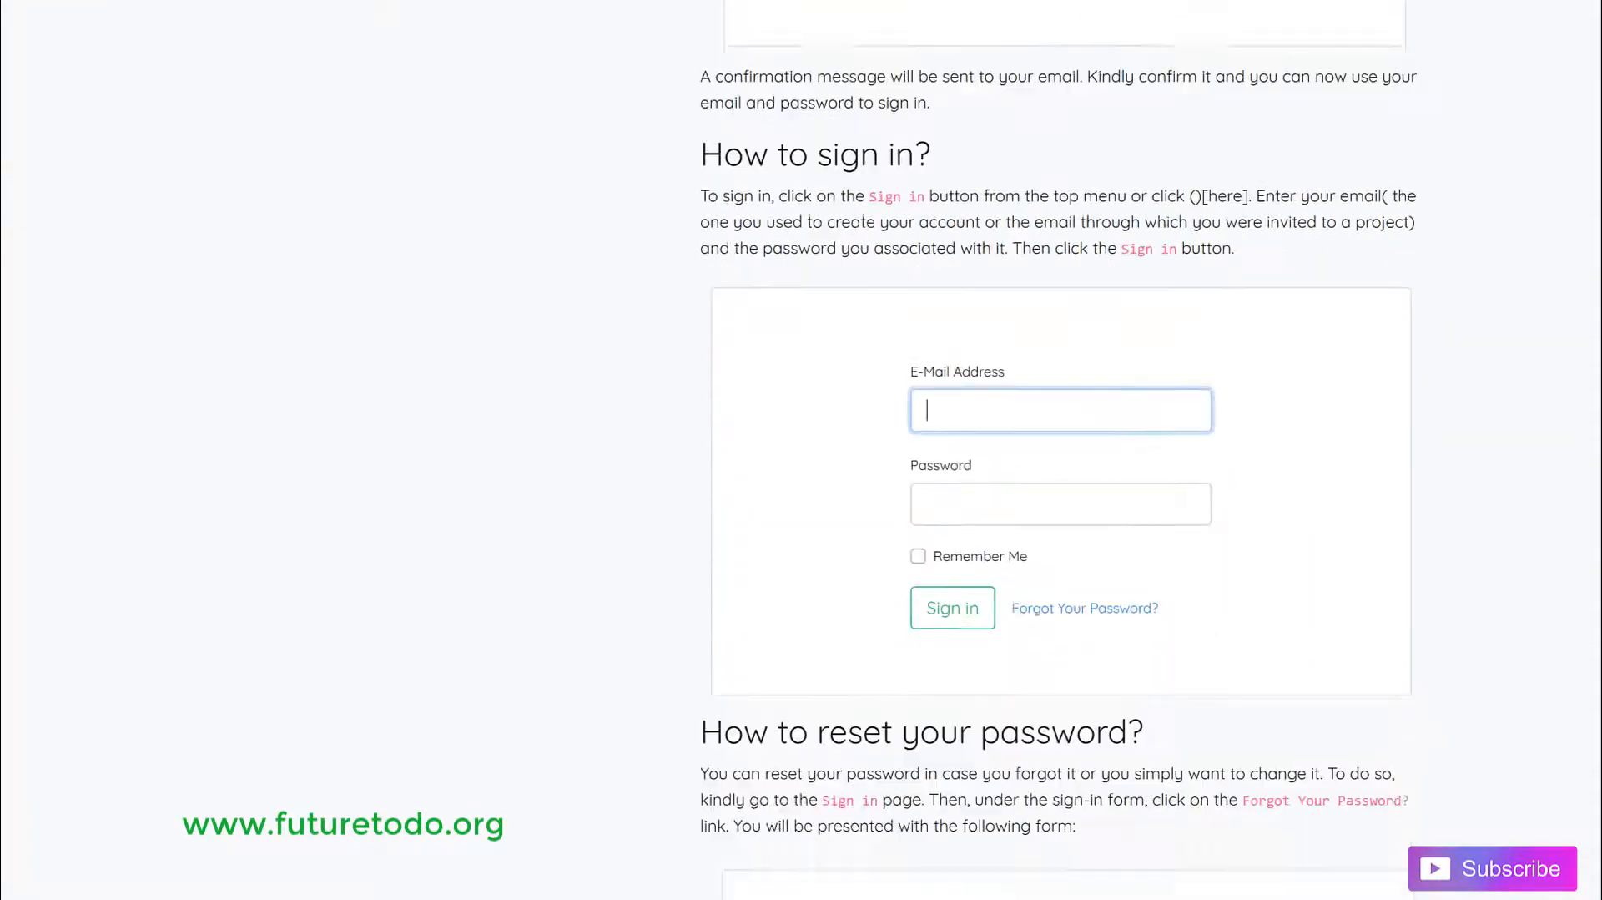
scroll(1060, 451, "down", 20)
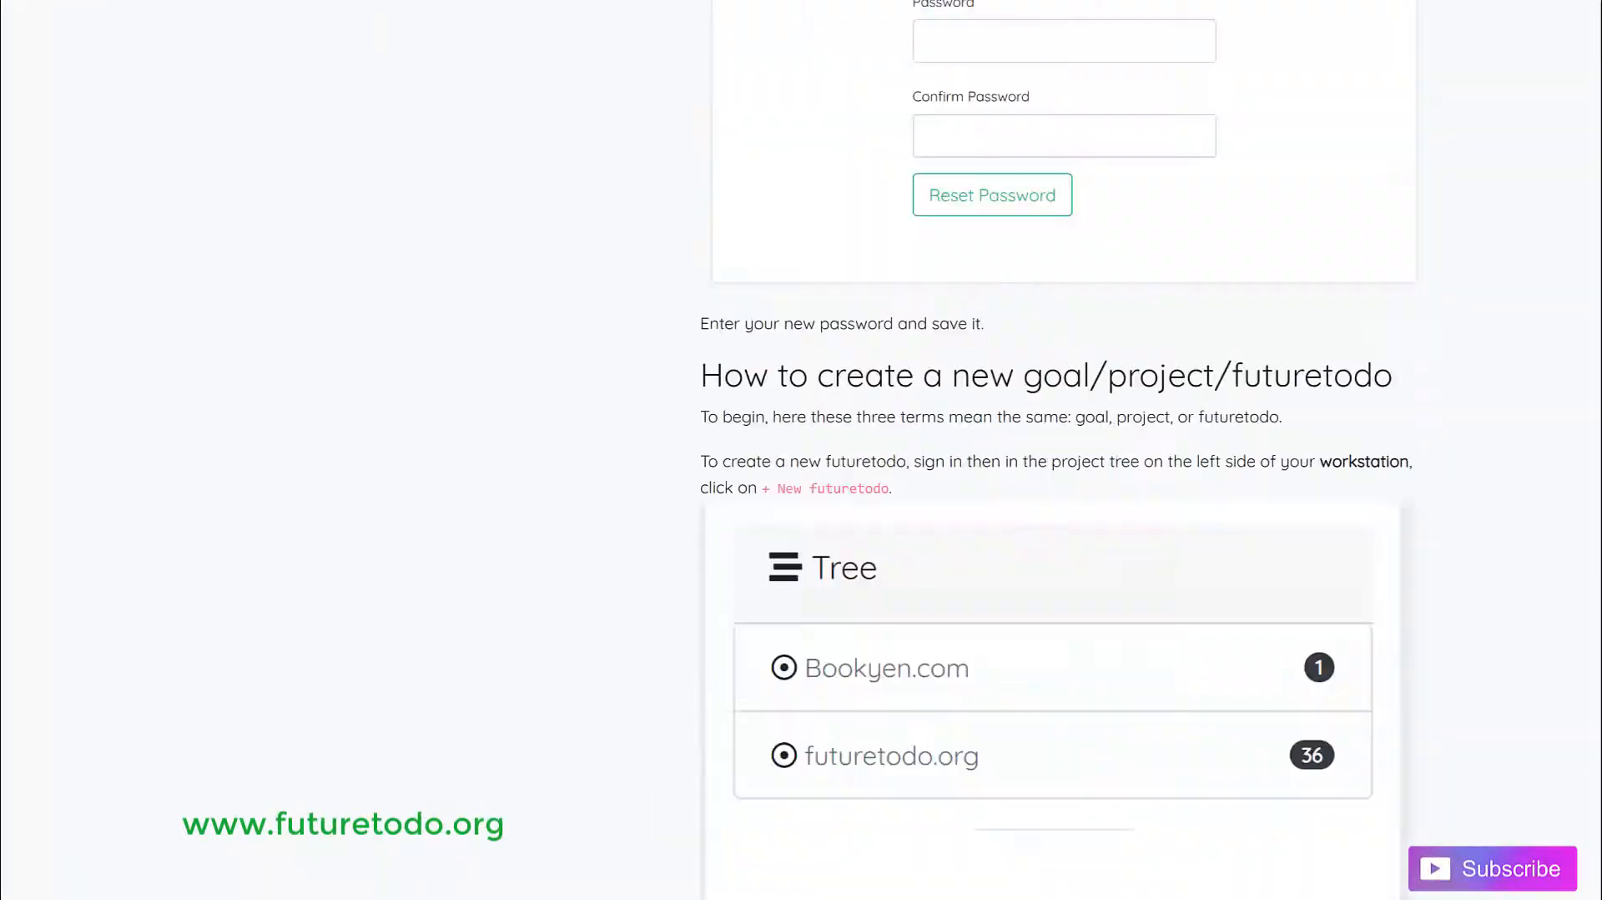
scroll(1060, 451, "up", 20)
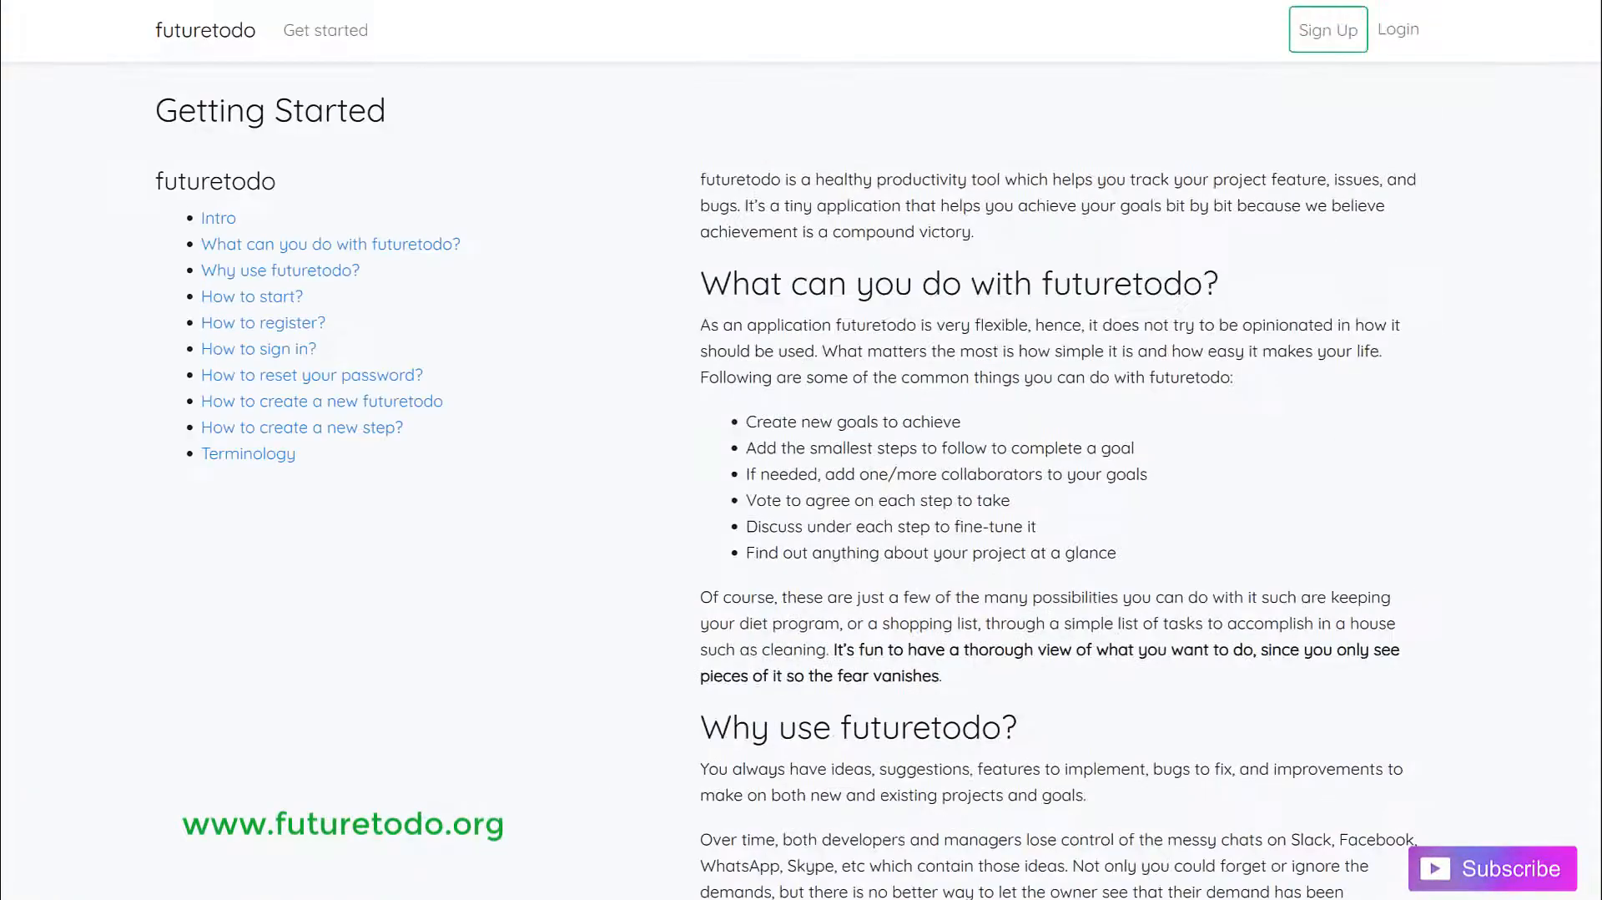
left_click(1335, 38)
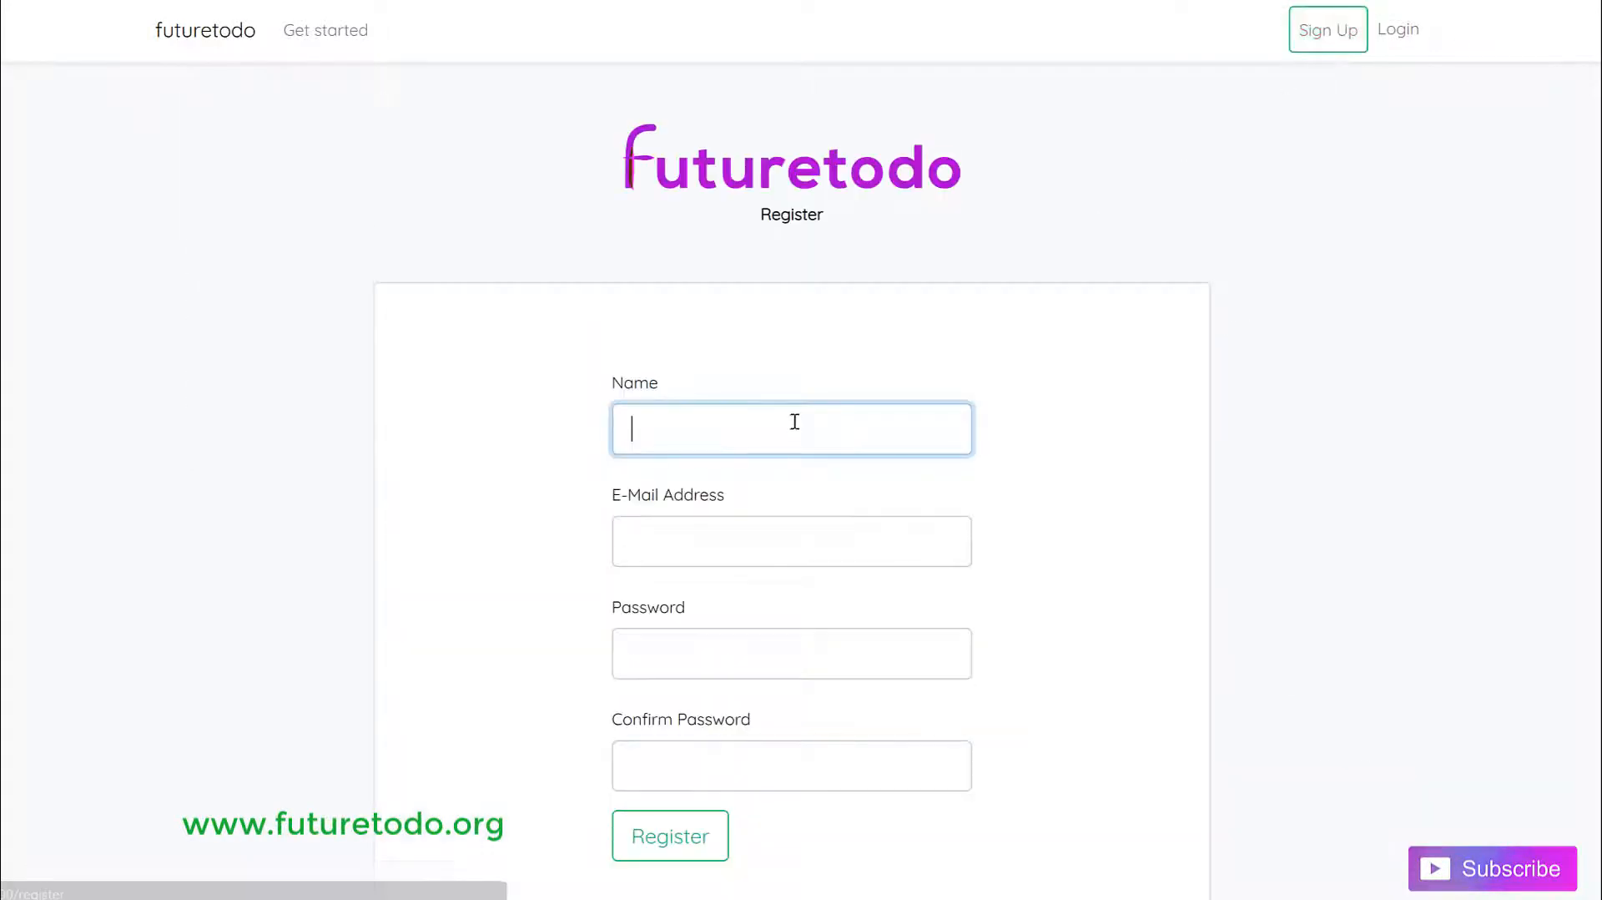
scroll(794, 421, "down", 3)
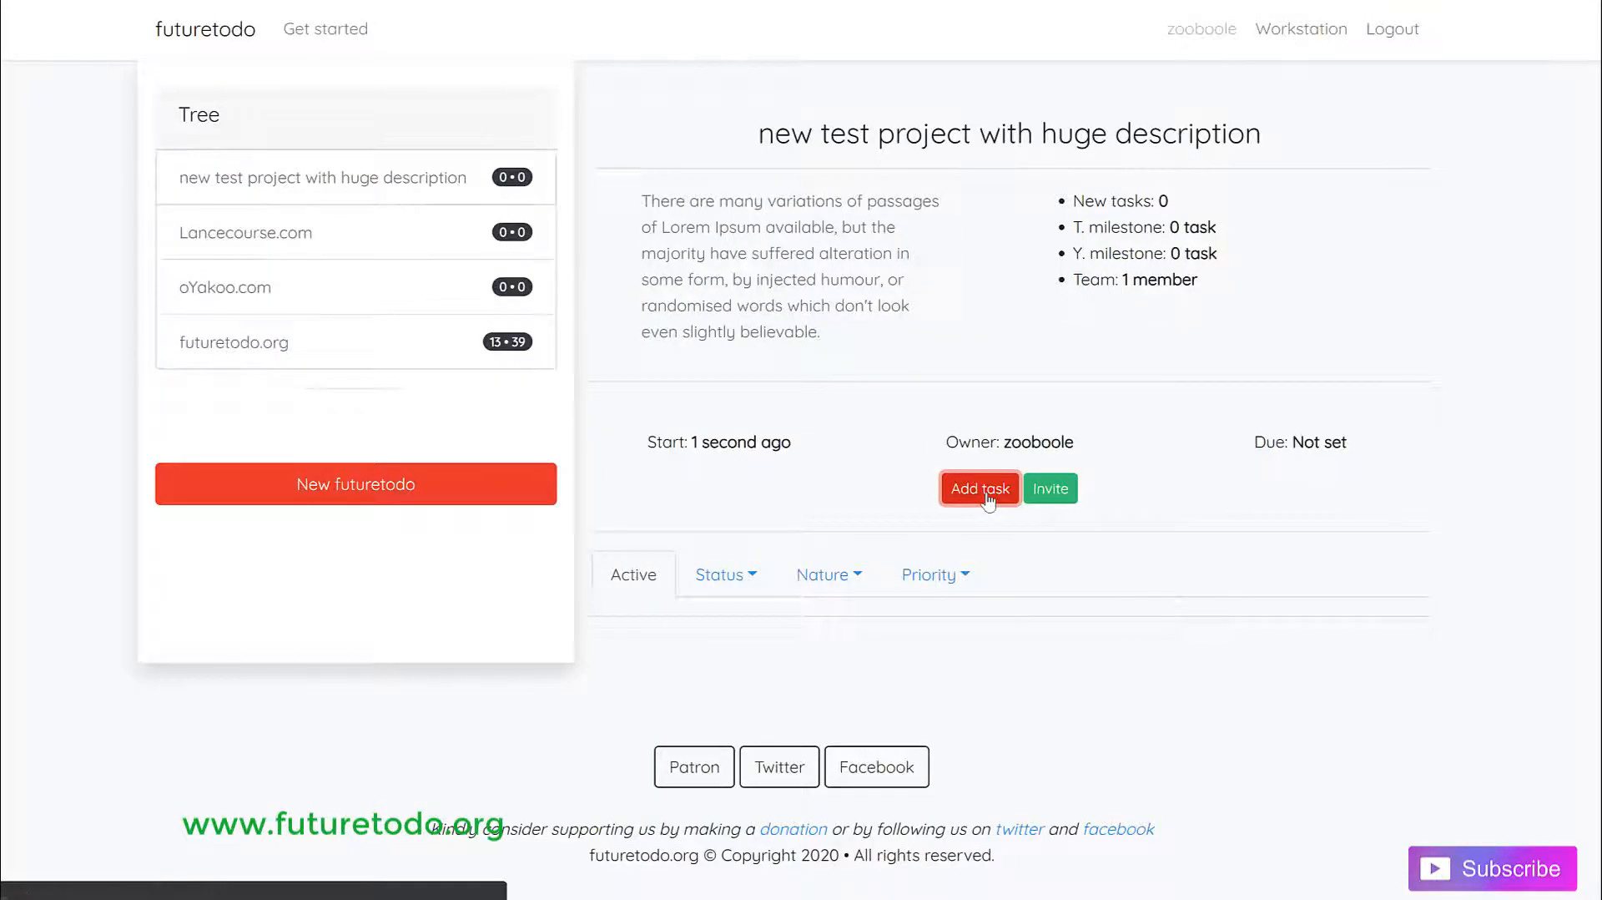
Start a new task titled "Some new task goes here" with nature Feature, status Todo, priority Critical and Public visibility
left_click(988, 499)
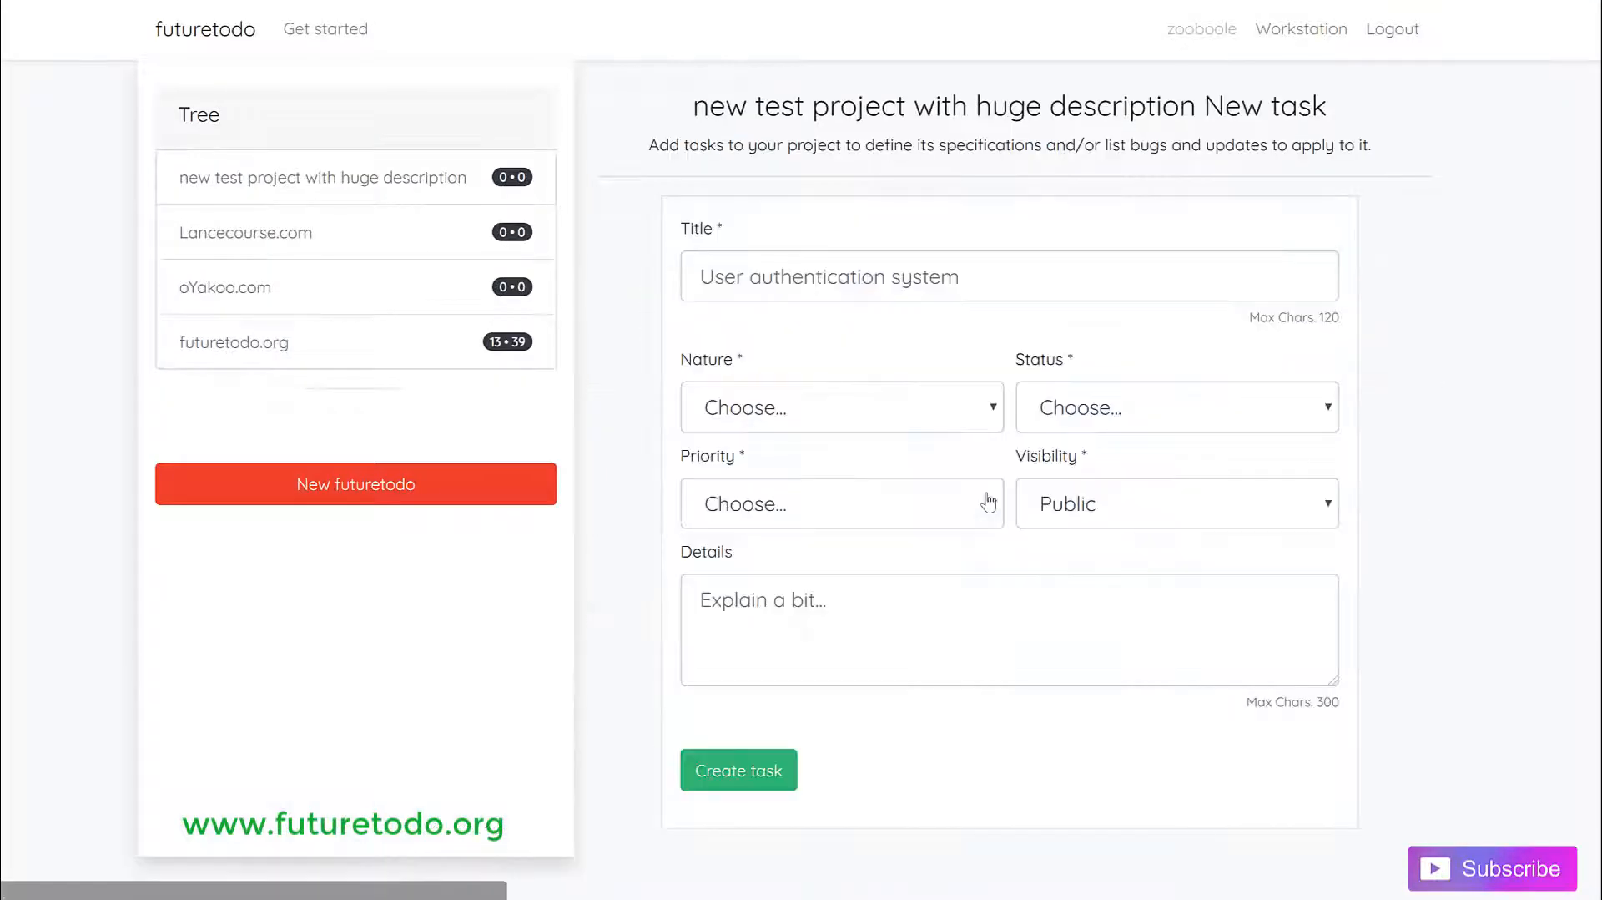
left_click(788, 281)
type("So")
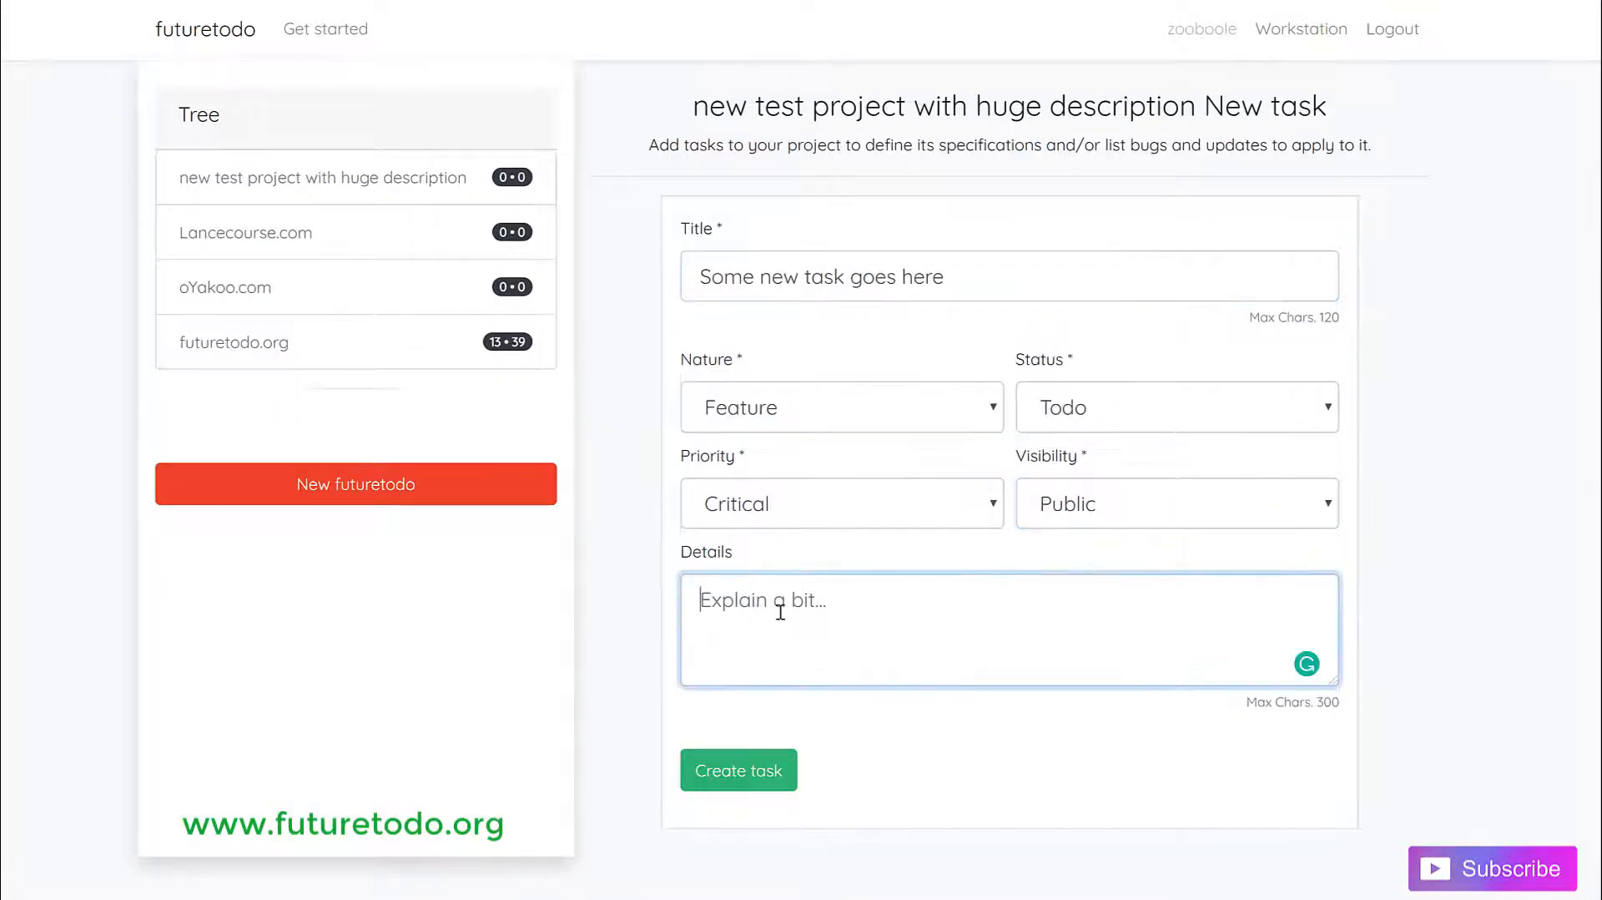
Enter the task details "This feature needs to be done, it's part of the business model." and create the task
type("This feature need")
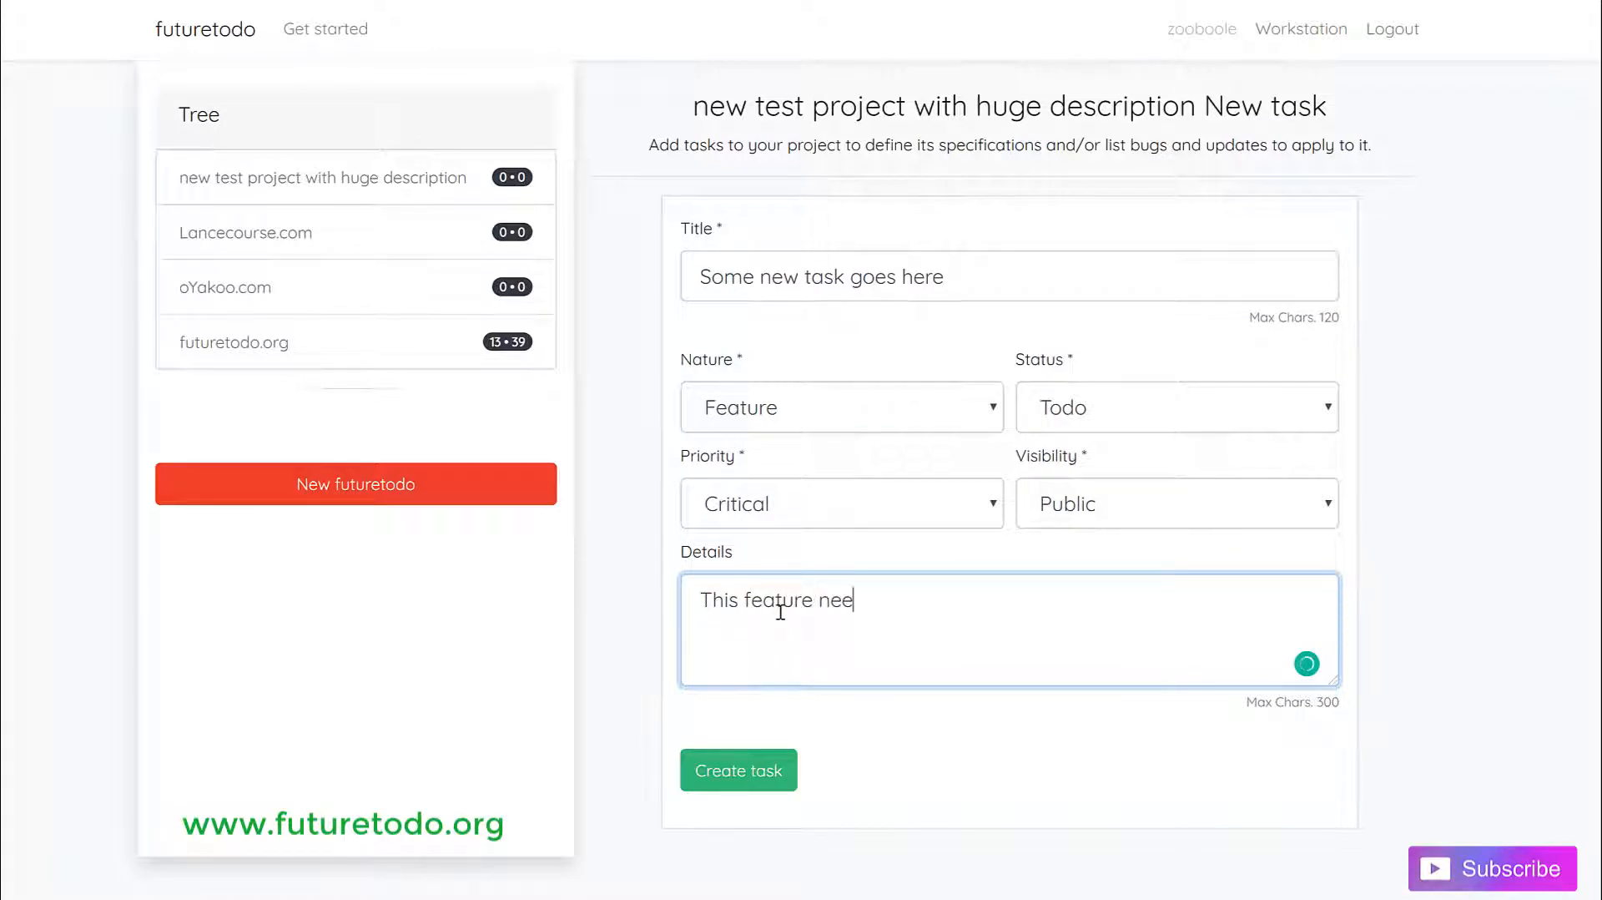
type("s to be done, it's")
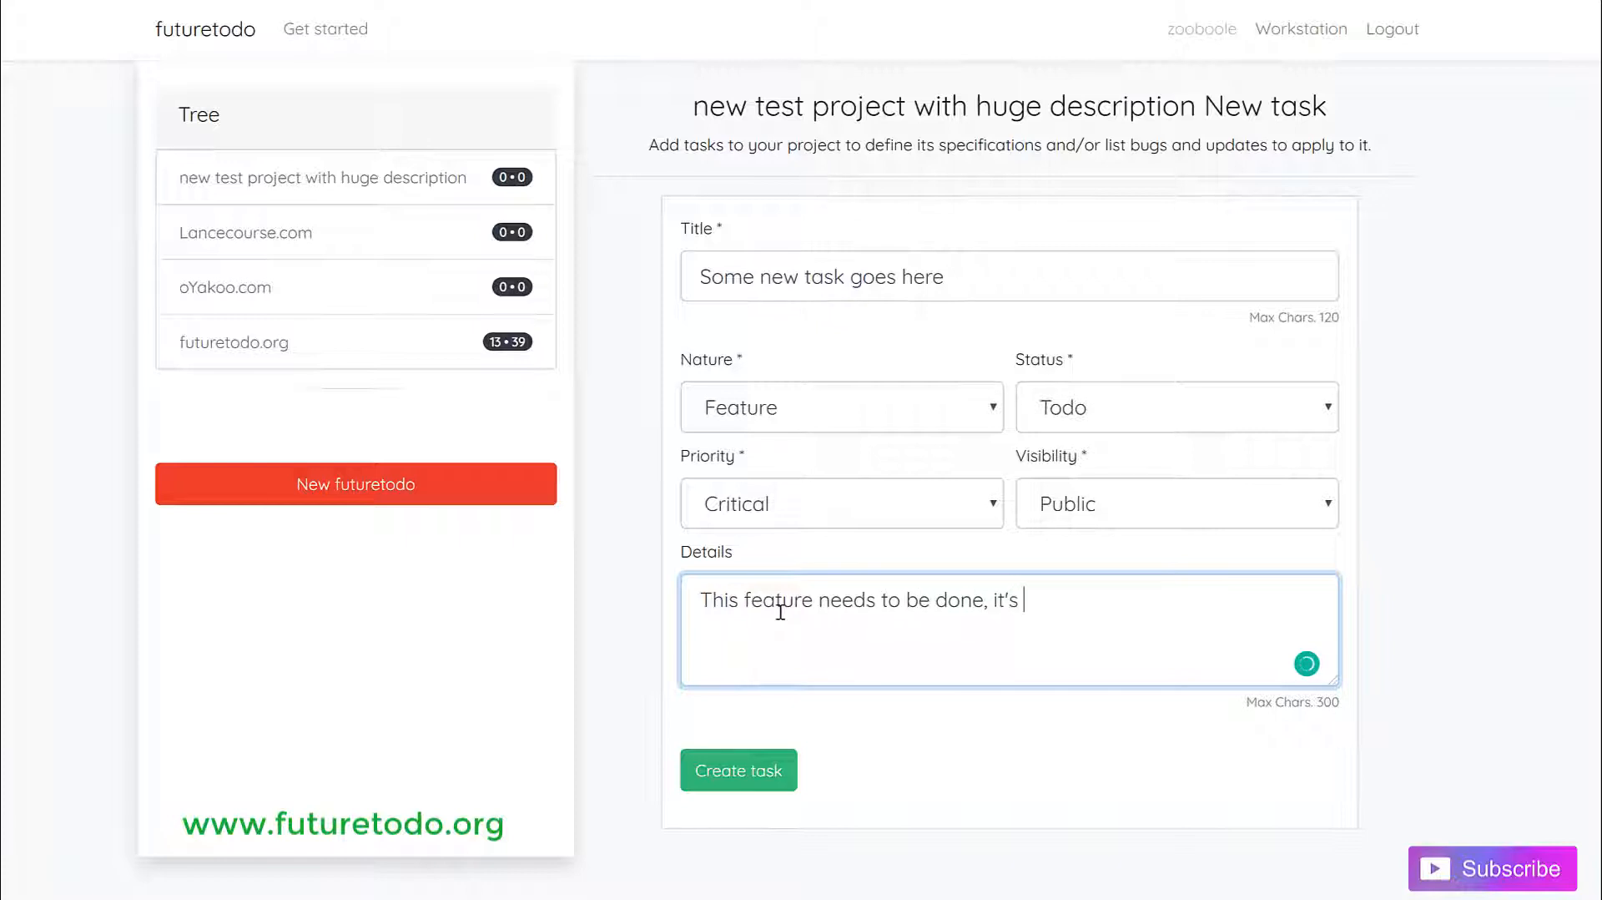
type(" part of the business model.")
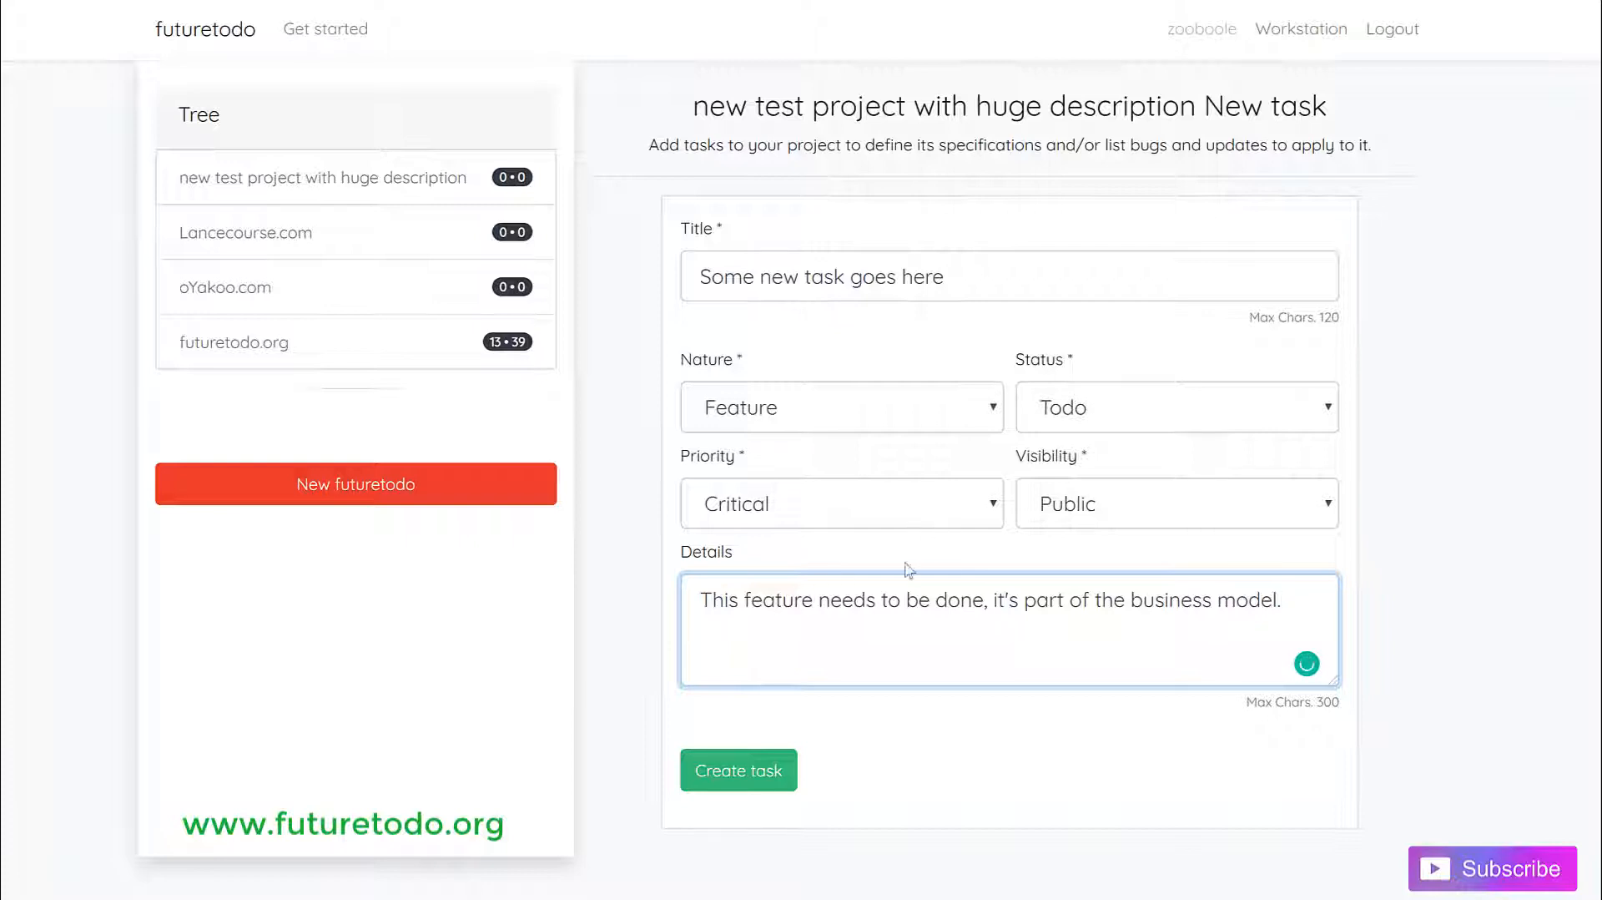
left_click(739, 770)
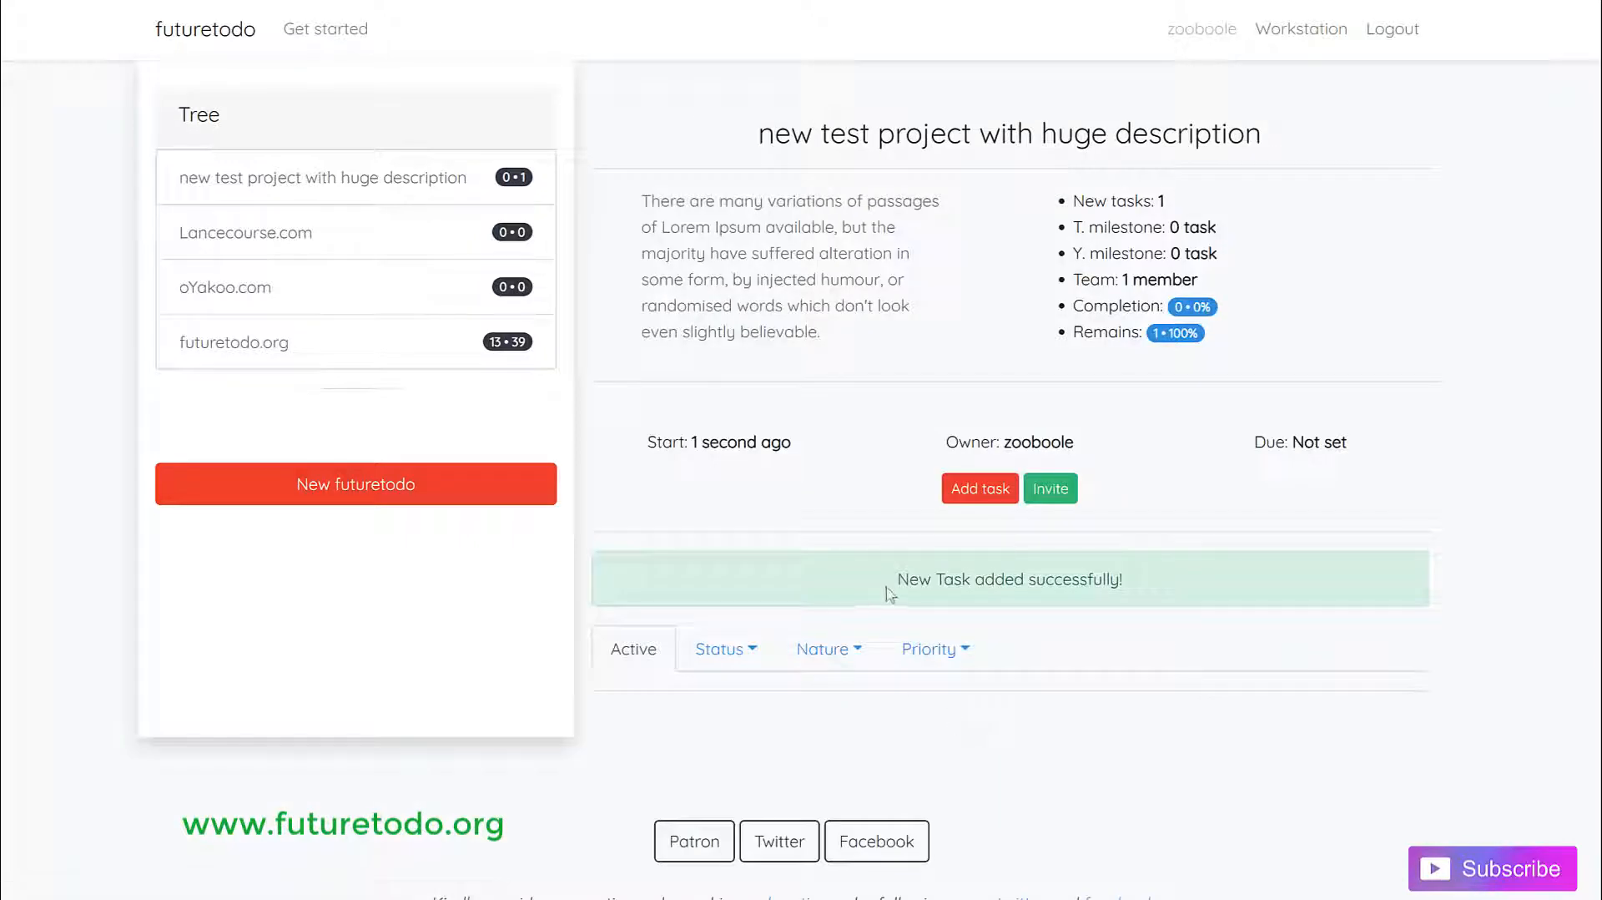
Filter the project's tasks by Todo status and open the task "Some new task goes here"
left_click_drag(890, 594, 1191, 598)
left_click(755, 655)
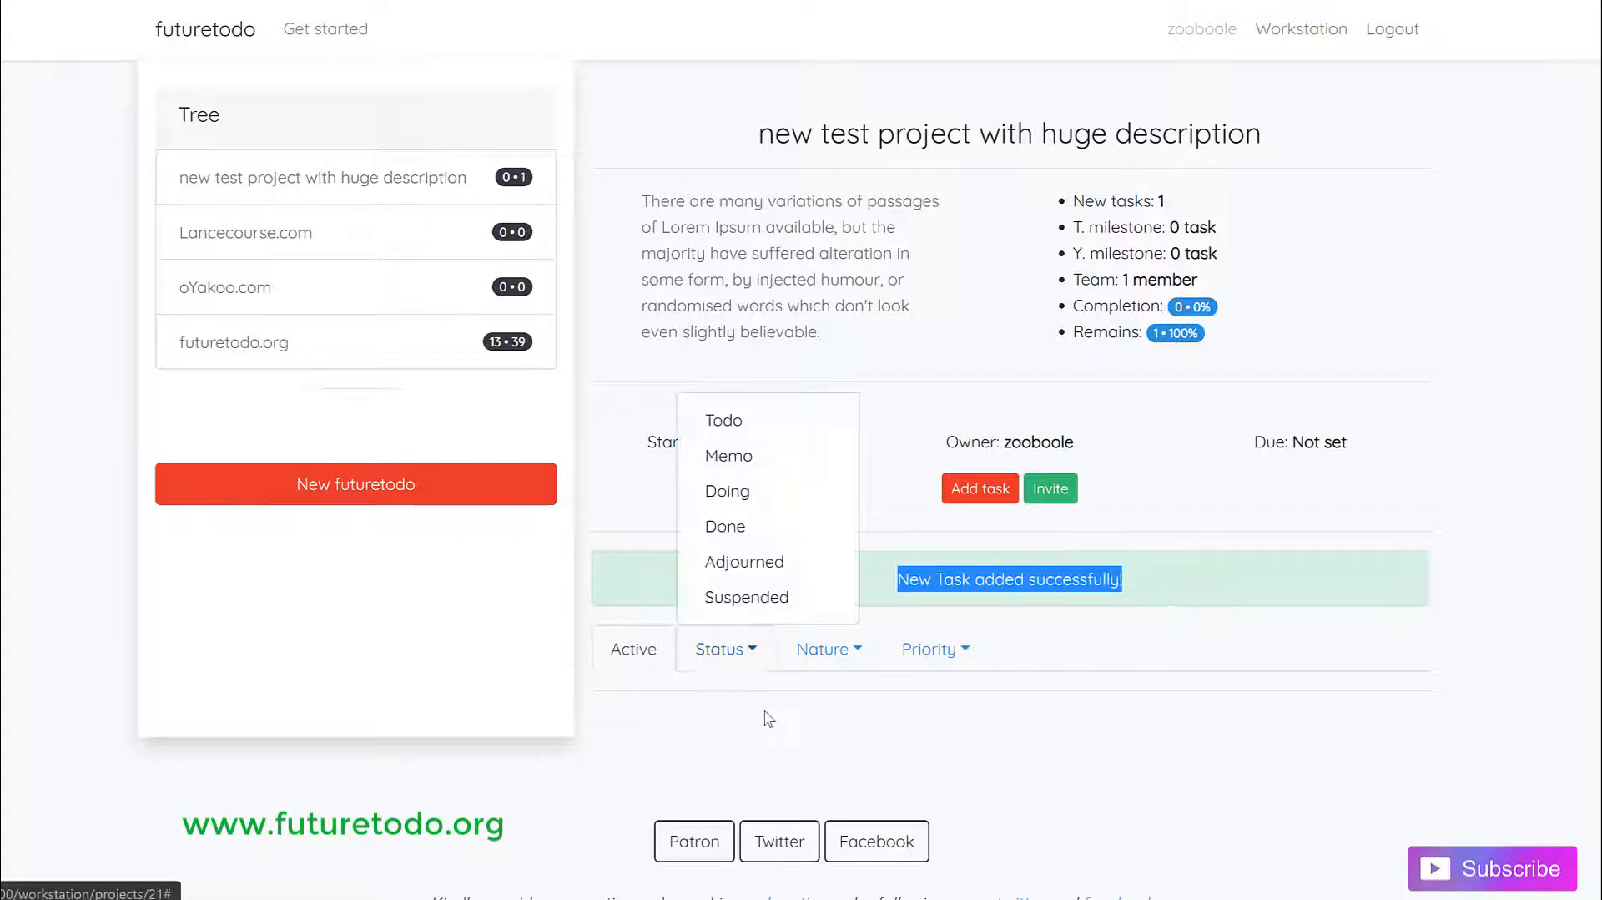
left_click(747, 461)
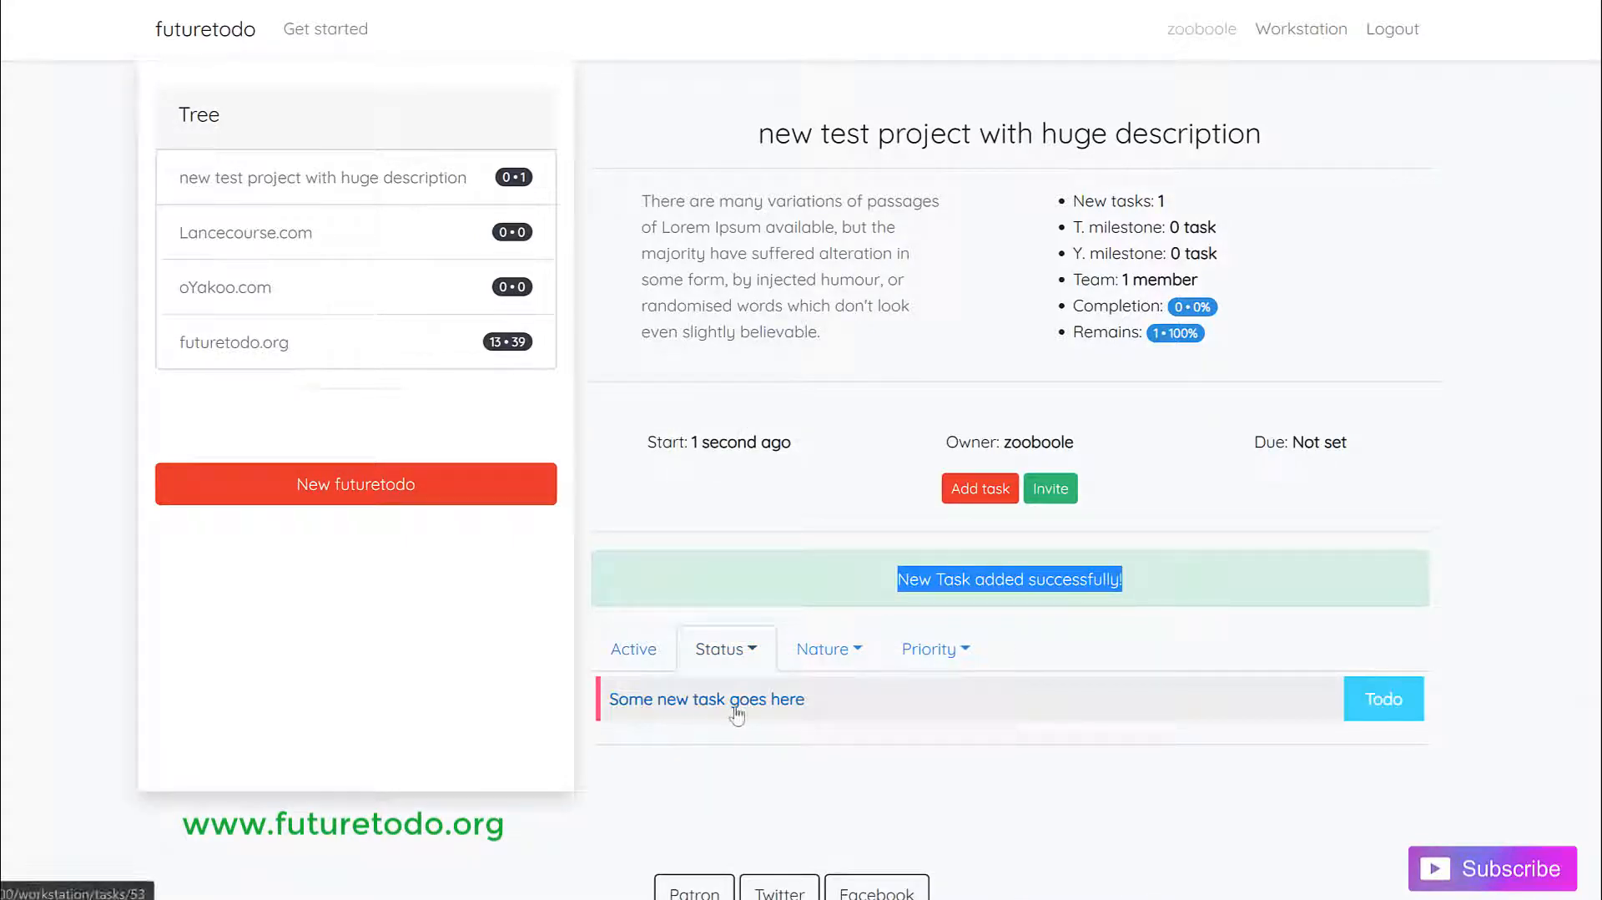
left_click(736, 705)
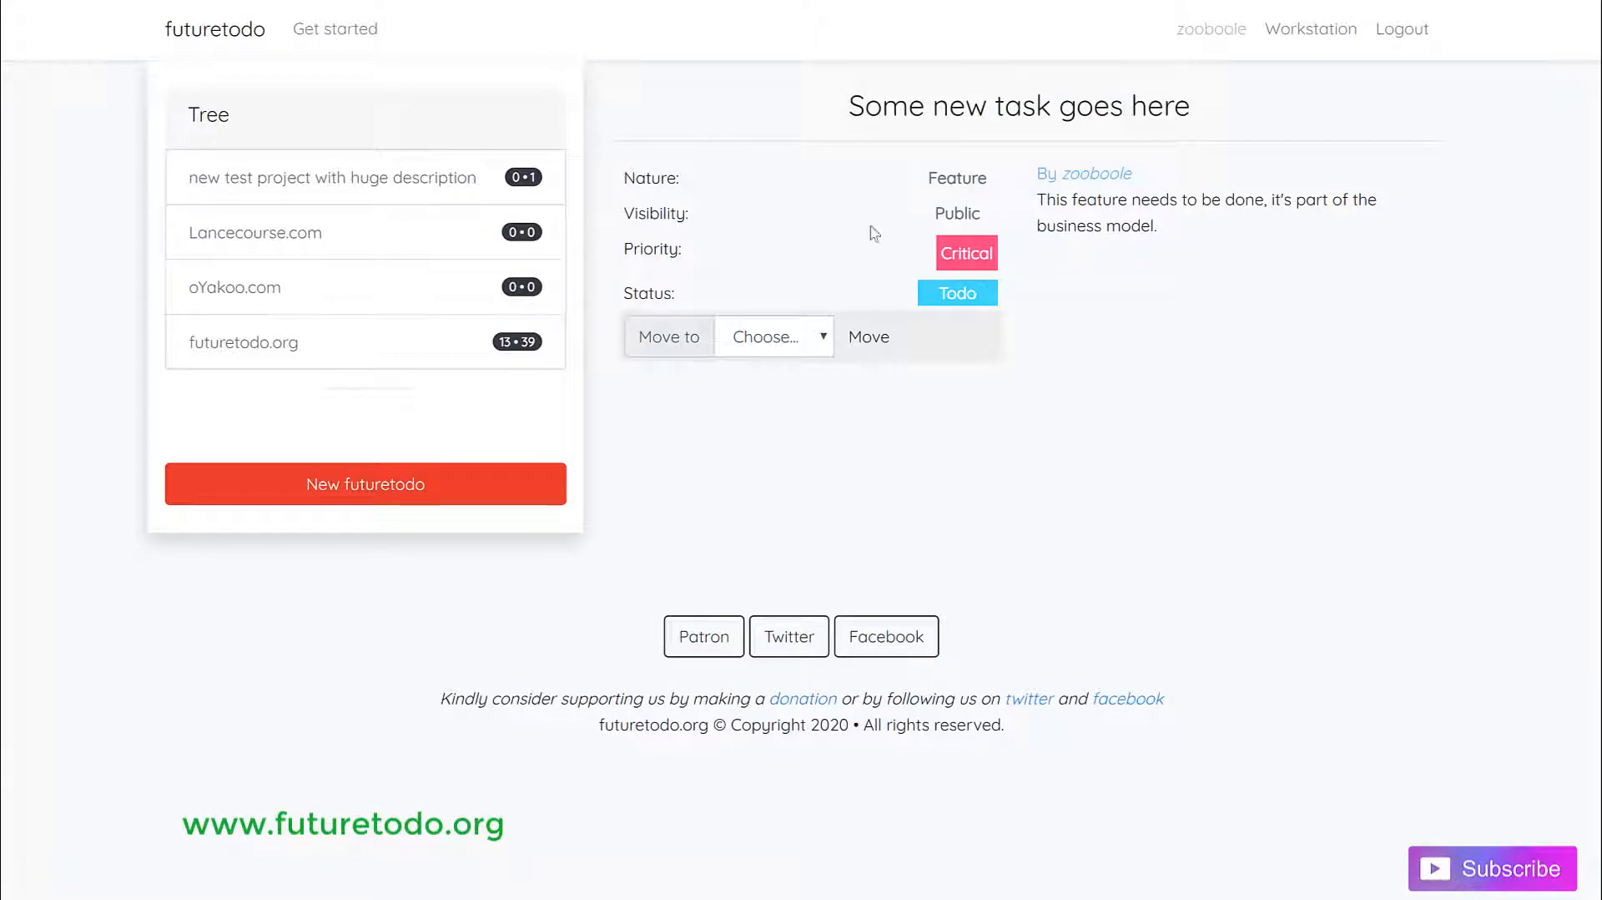
Review the task's author and description, and move the task to Doing status
left_click_drag(1029, 176, 1198, 170)
left_click(1183, 192)
left_click_drag(1048, 204, 1141, 255)
left_click(1137, 257)
left_click(735, 336)
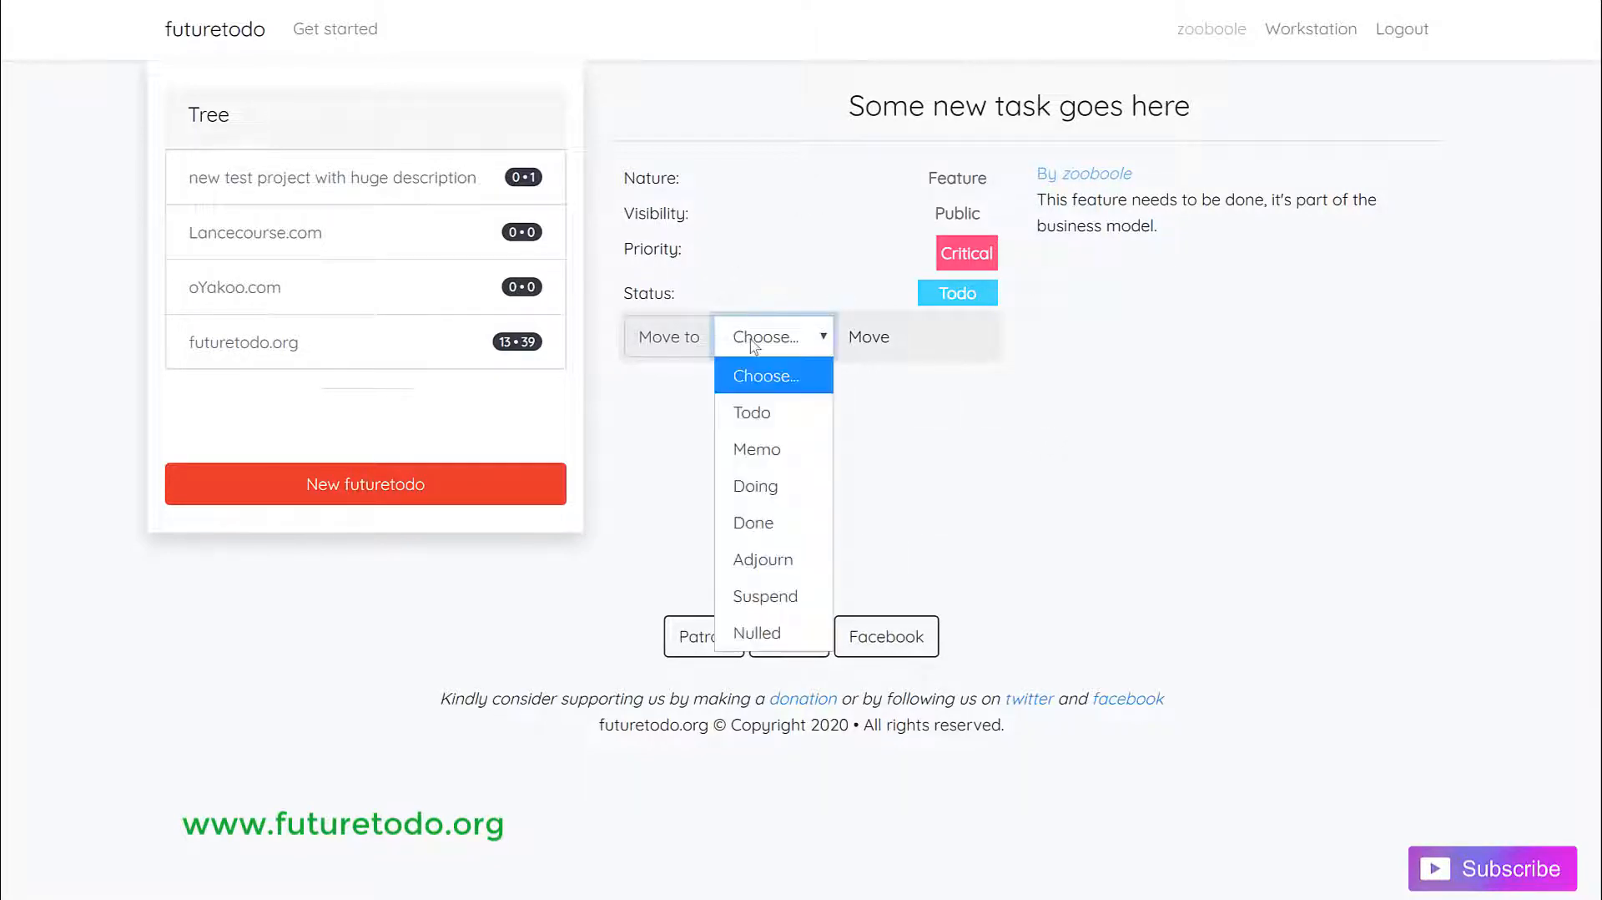
left_click(783, 522)
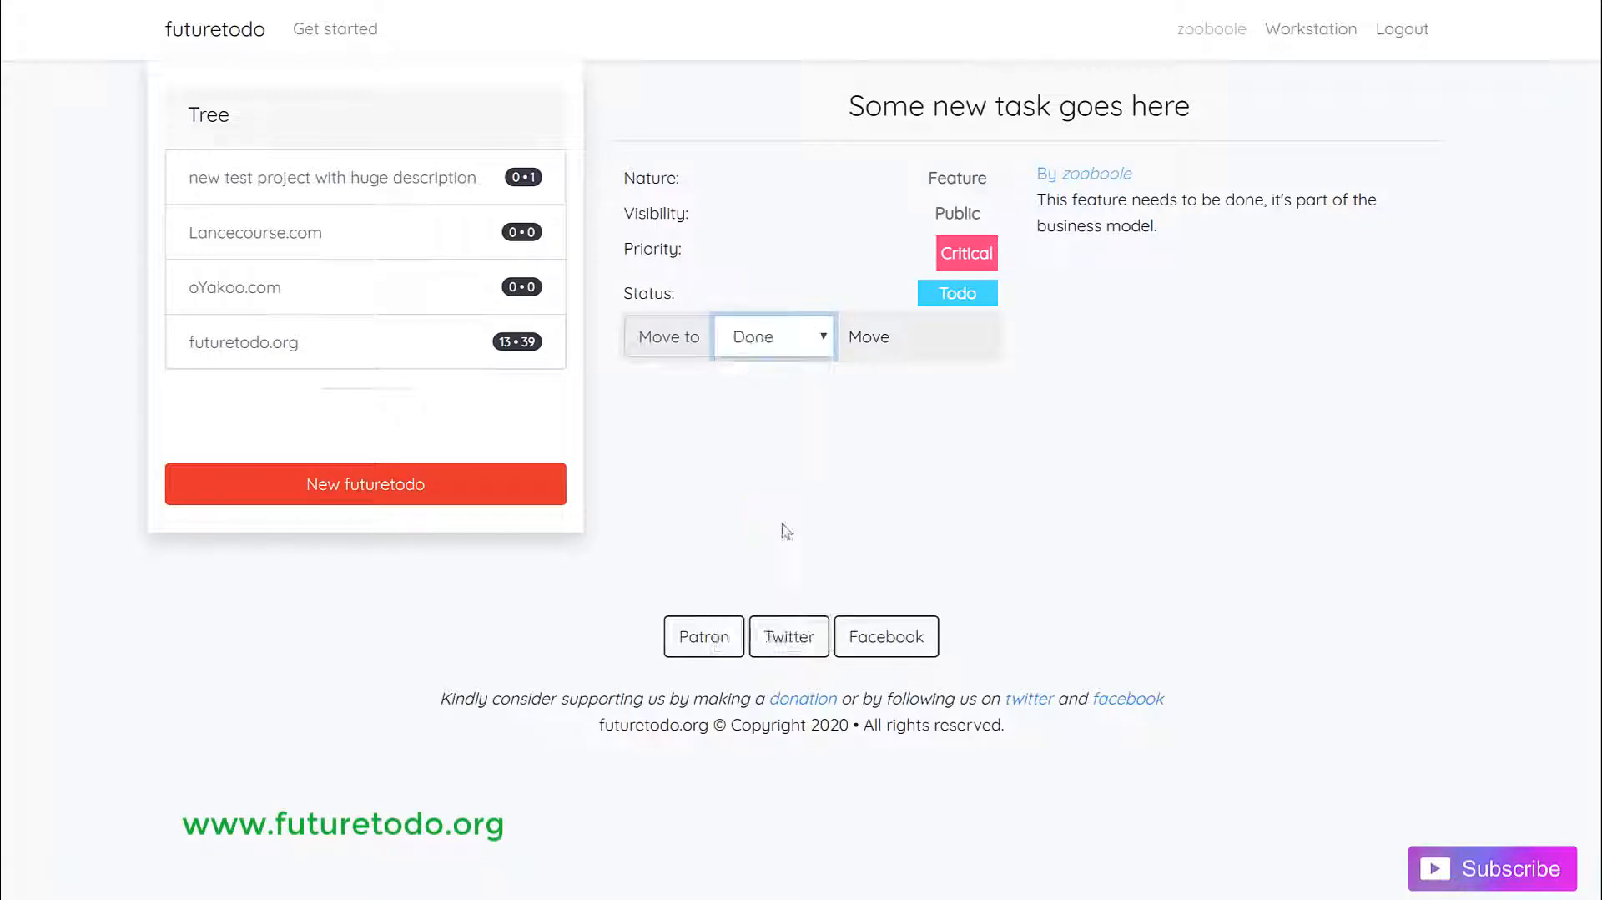
left_click(818, 342)
left_click(760, 486)
left_click(876, 342)
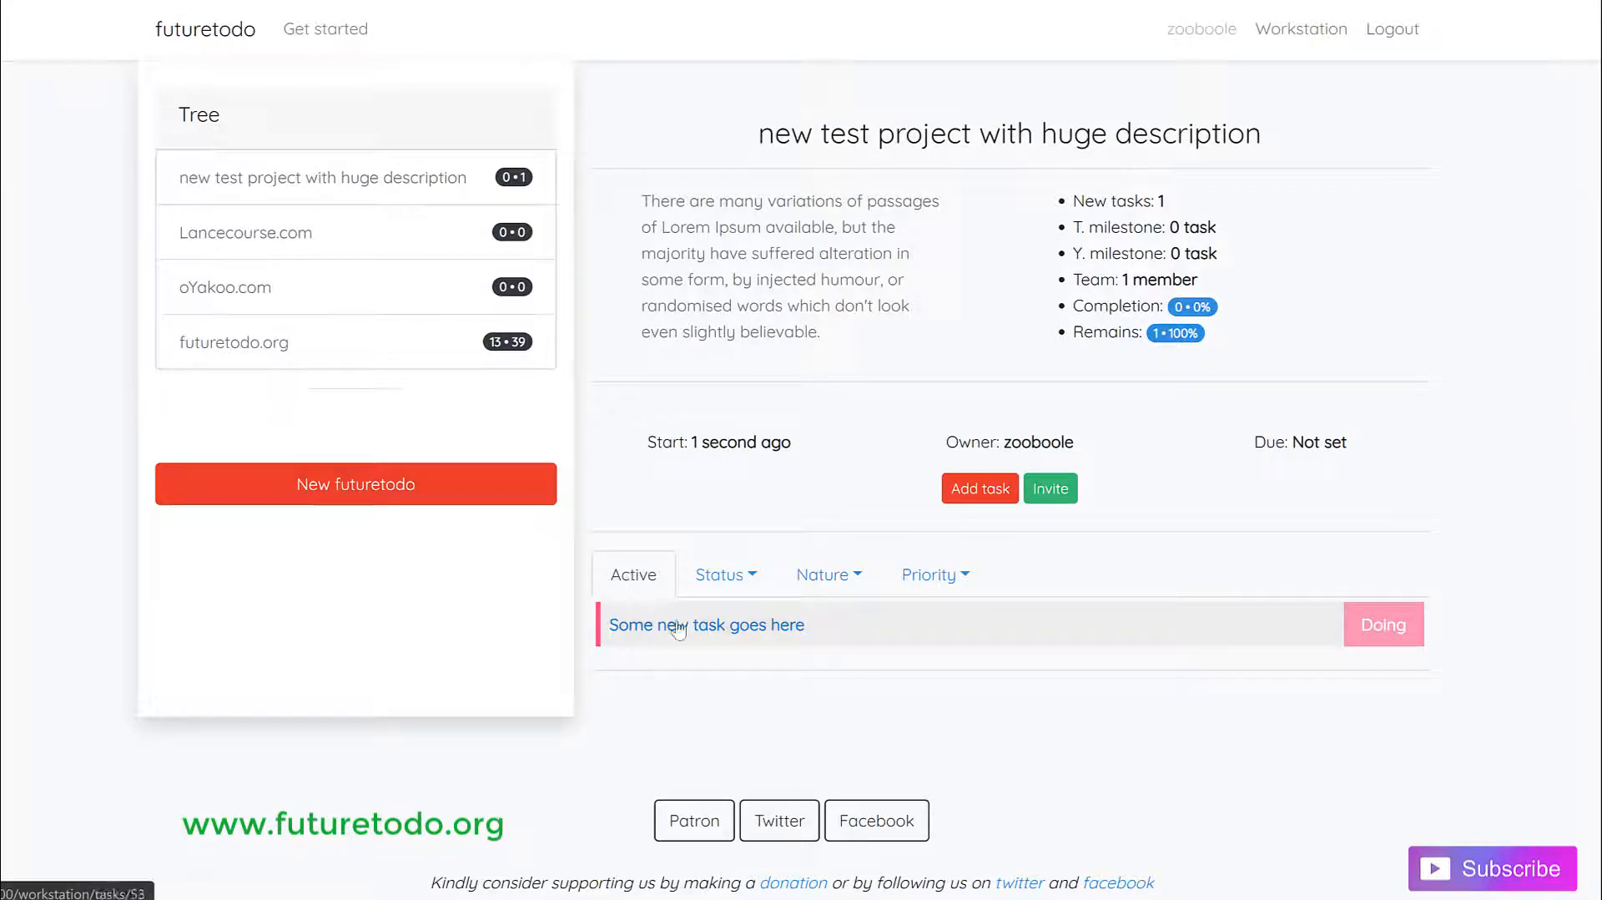
Open the task from the project's list of Doing tasks and move it to Done status
left_click(724, 576)
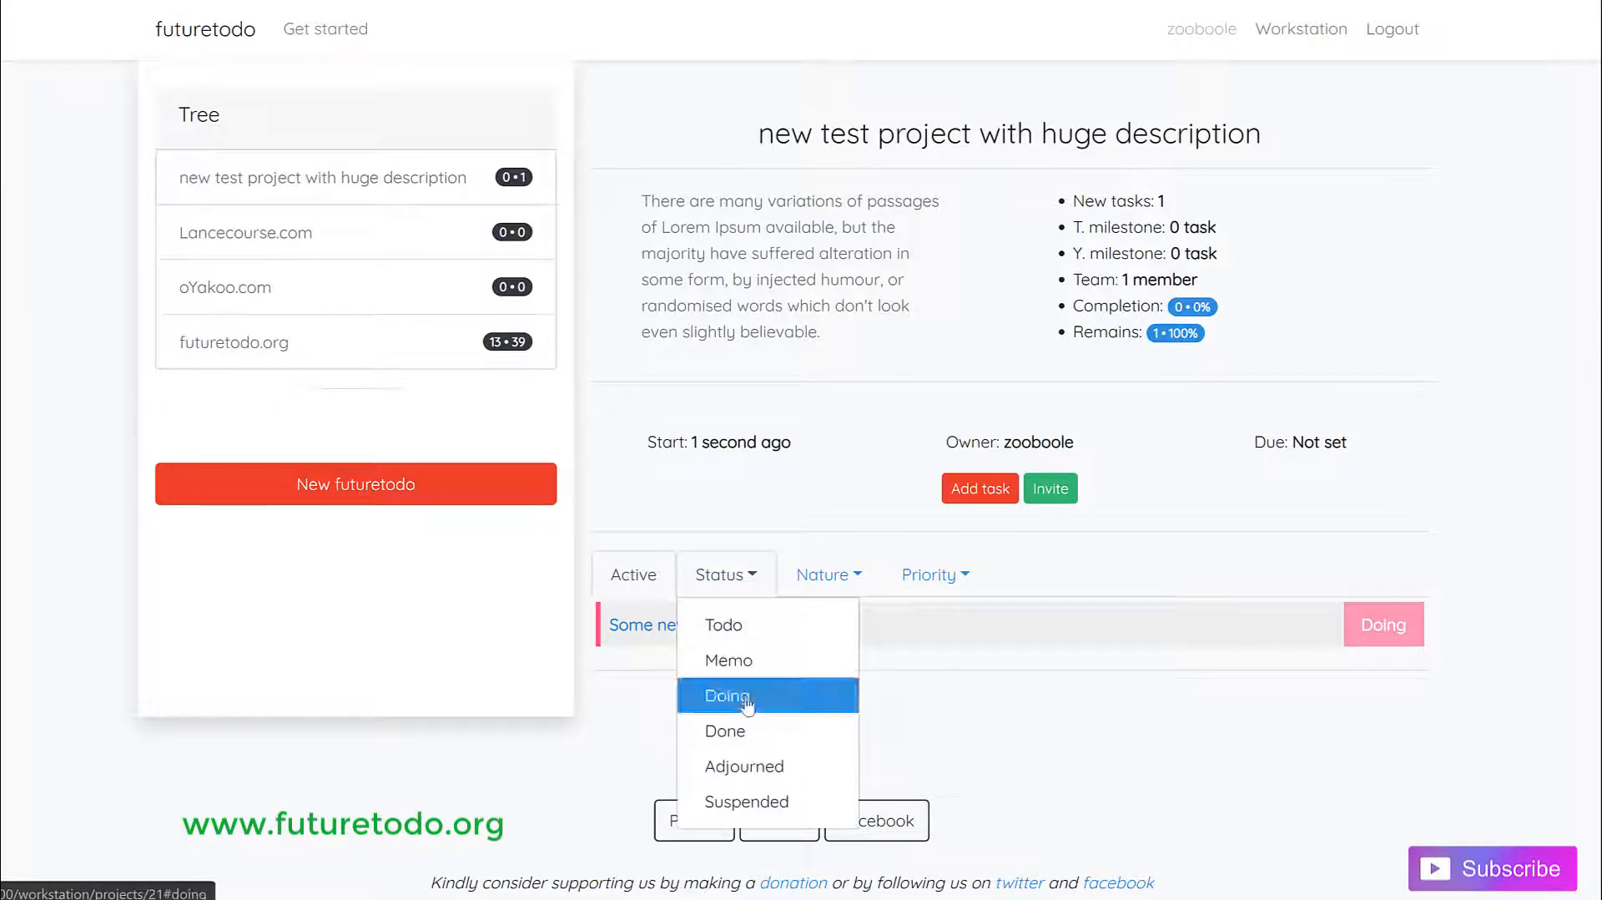
left_click(745, 705)
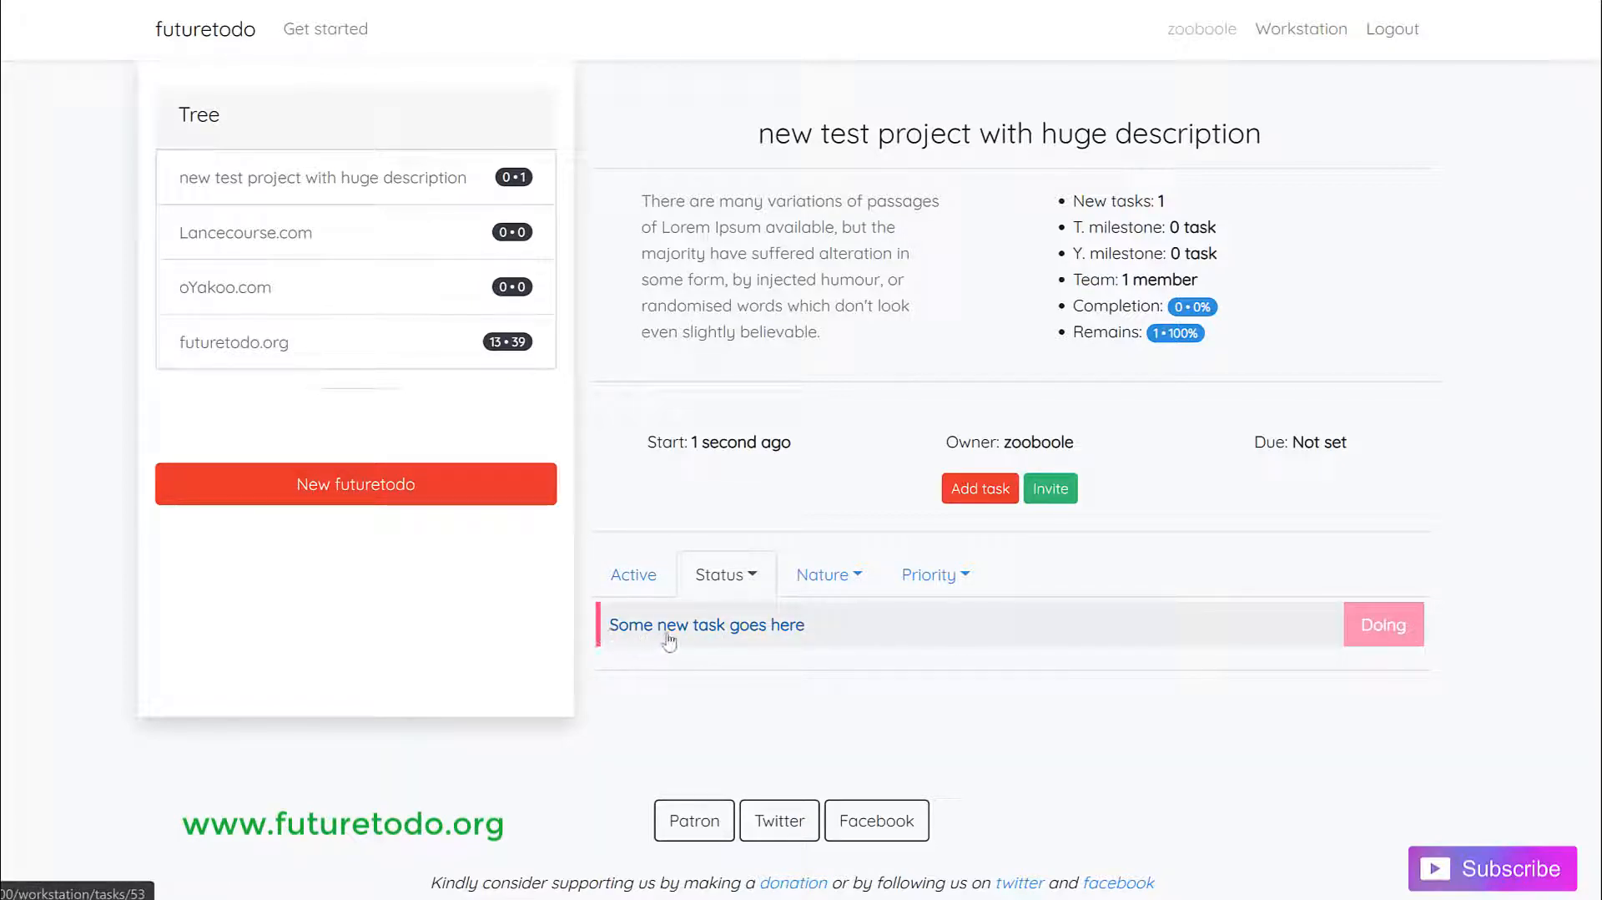
left_click(752, 628)
left_click(776, 354)
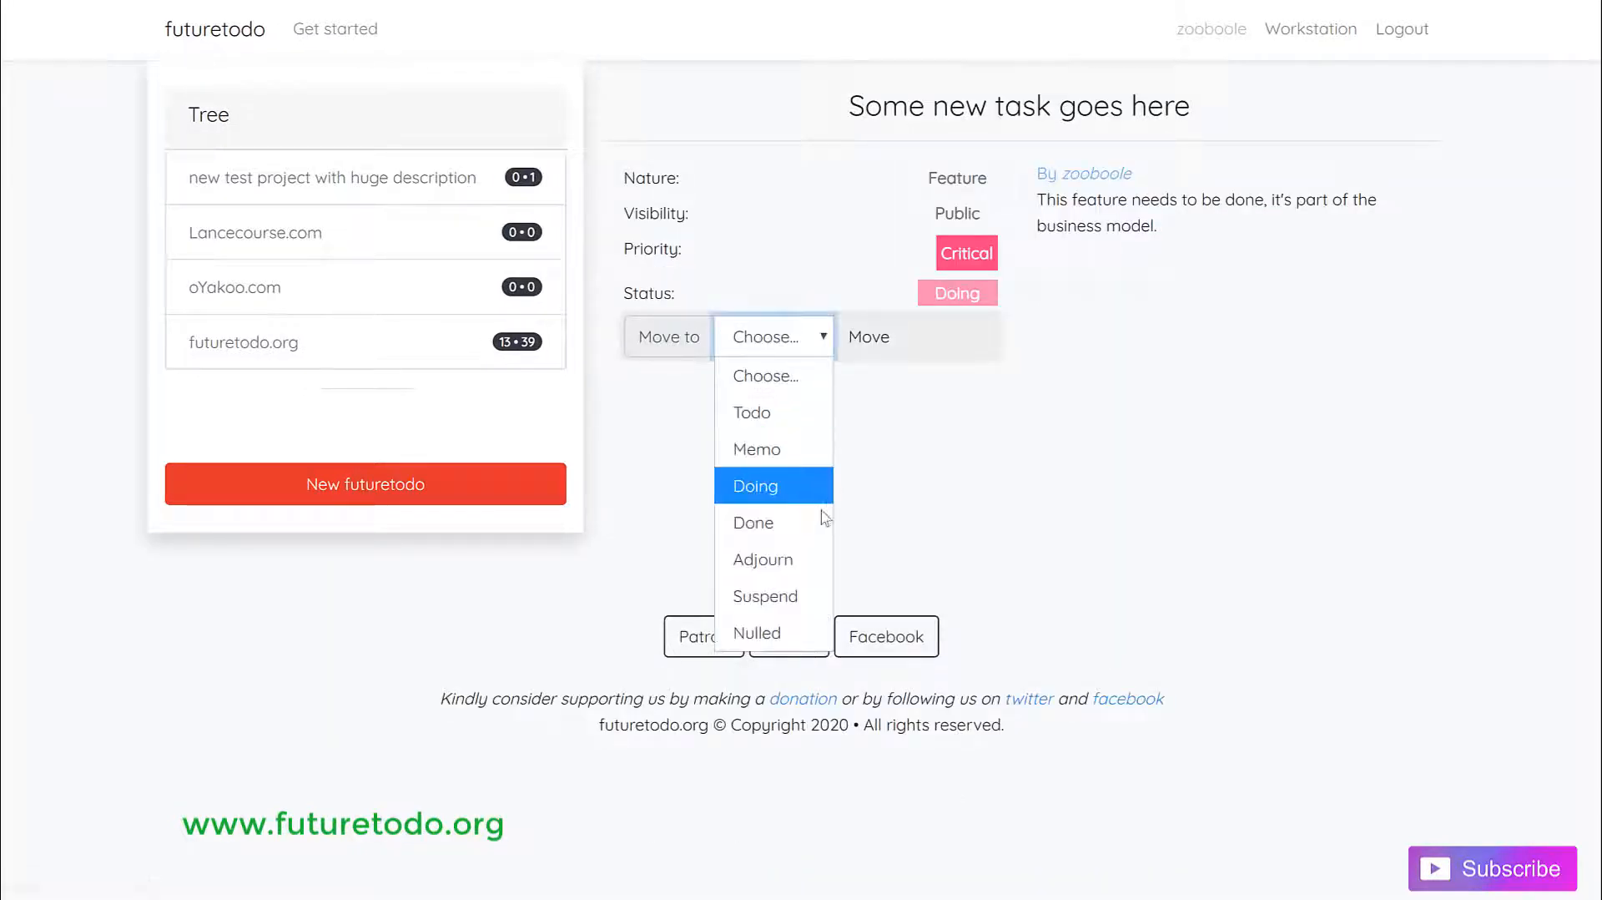
left_click(793, 524)
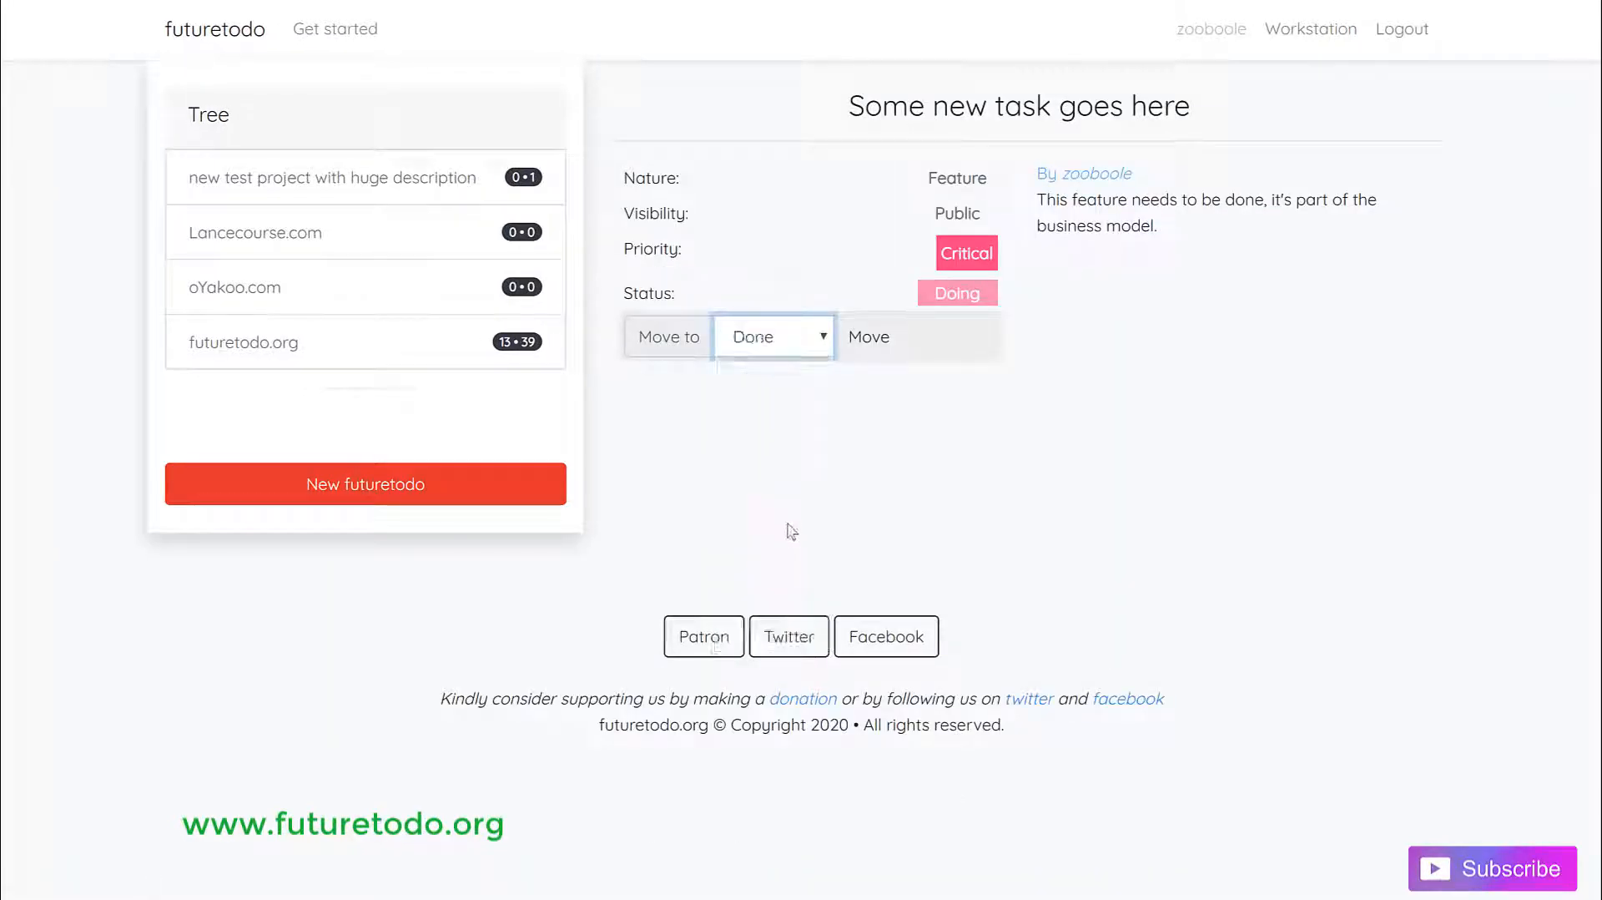
left_click(865, 342)
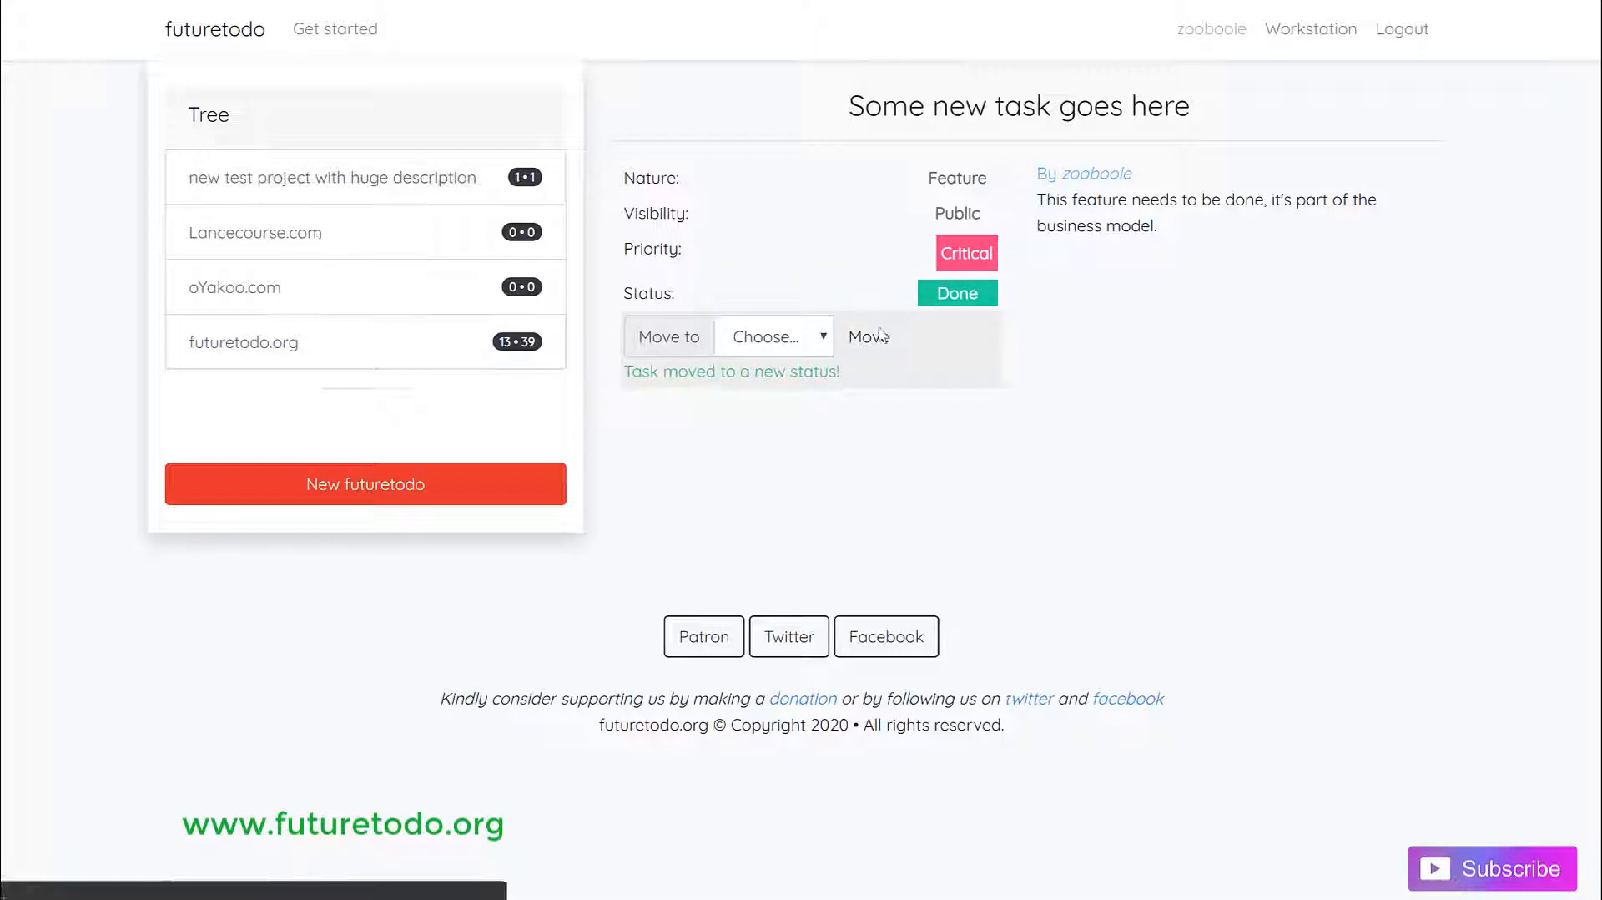
left_click(880, 336)
Filter the project's tasks by Done status and examine the new task and milestone figures in the project summary
left_click(728, 575)
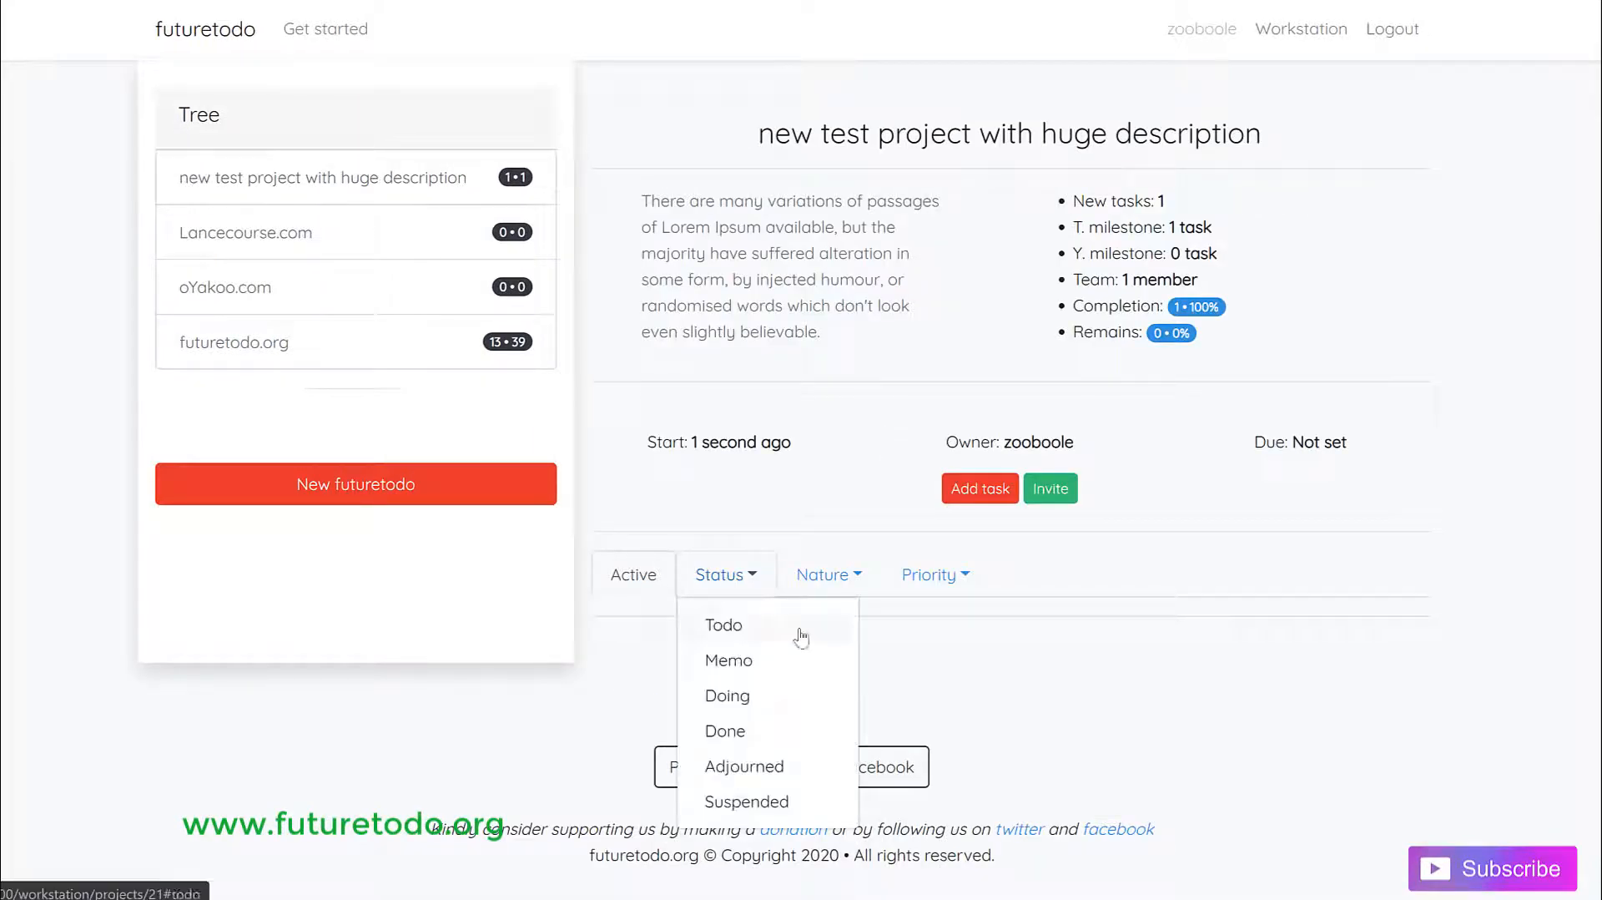
left_click(756, 726)
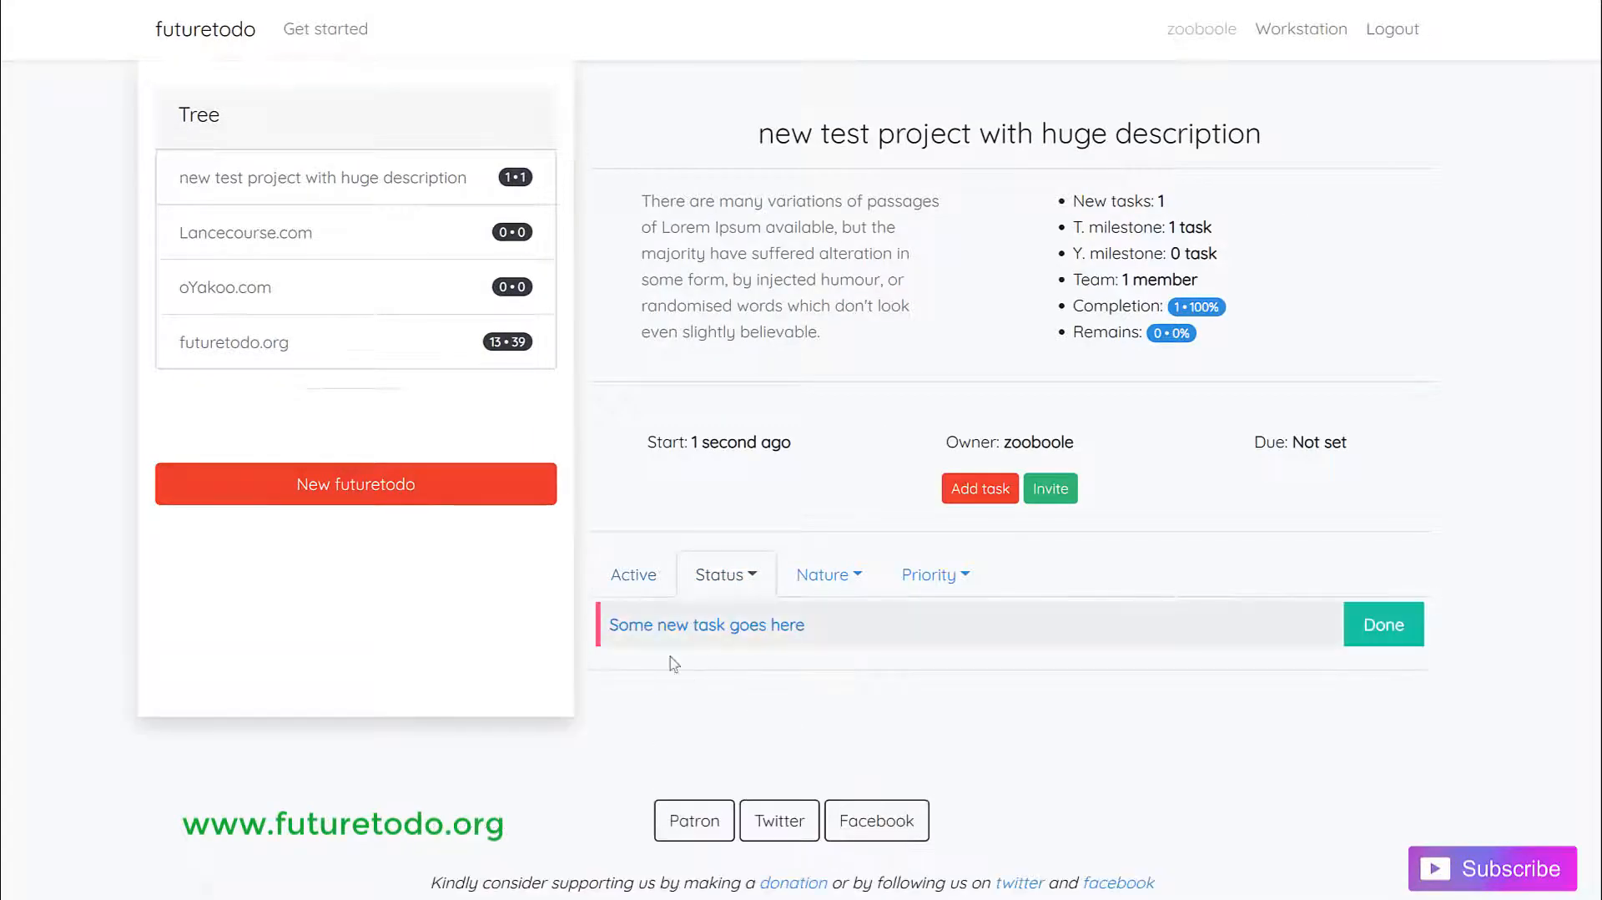
left_click_drag(1074, 200, 1194, 205)
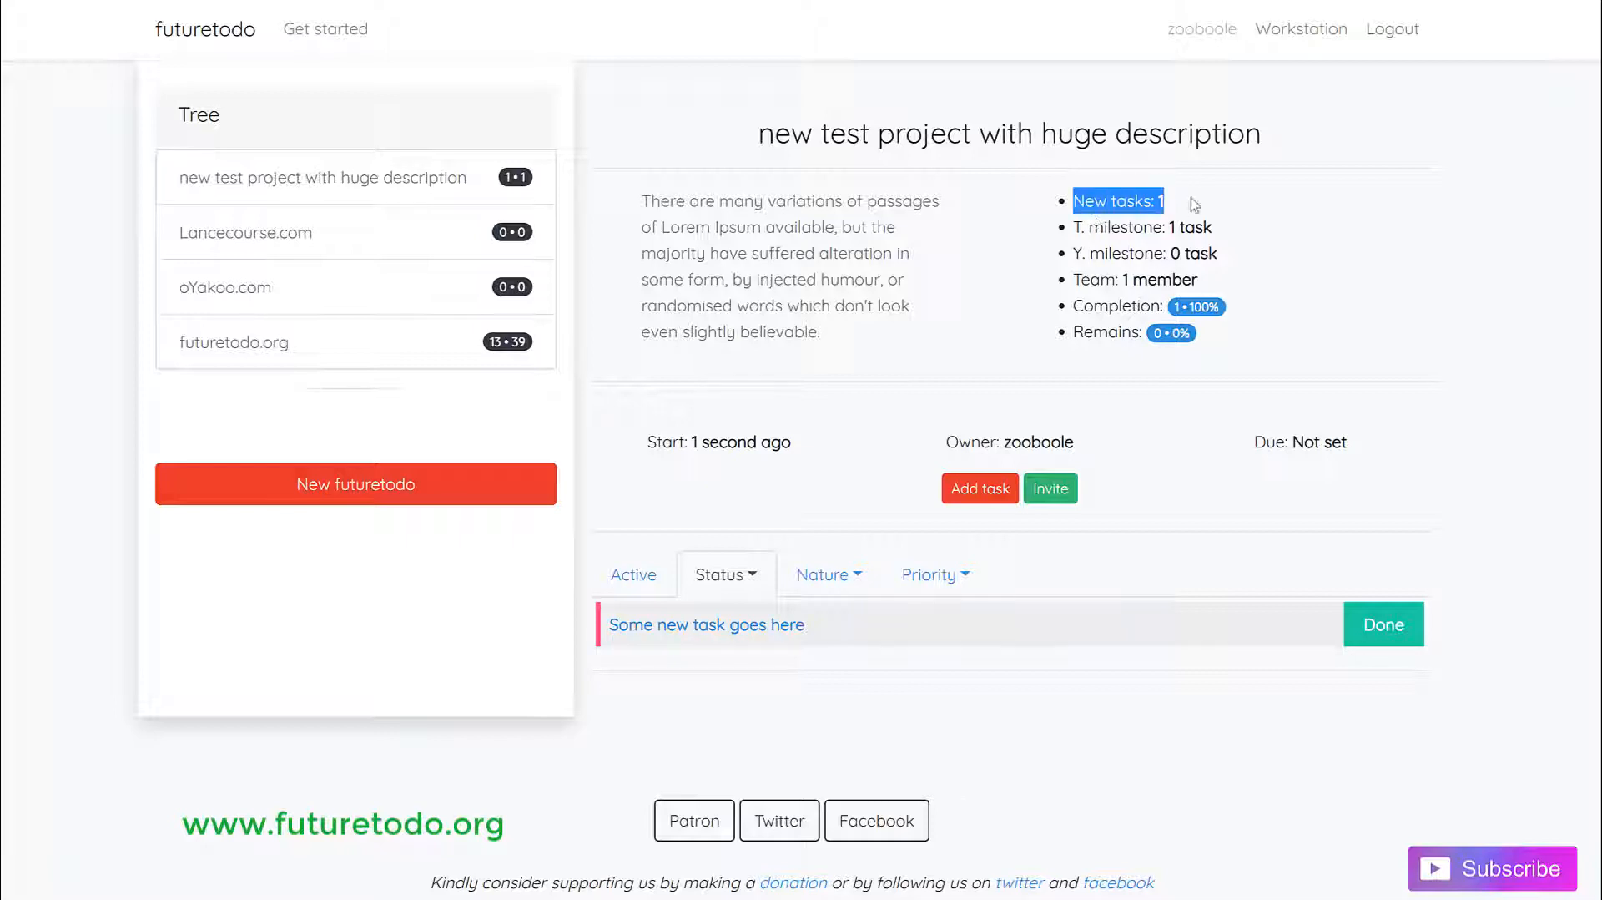
left_click_drag(1086, 223, 1238, 230)
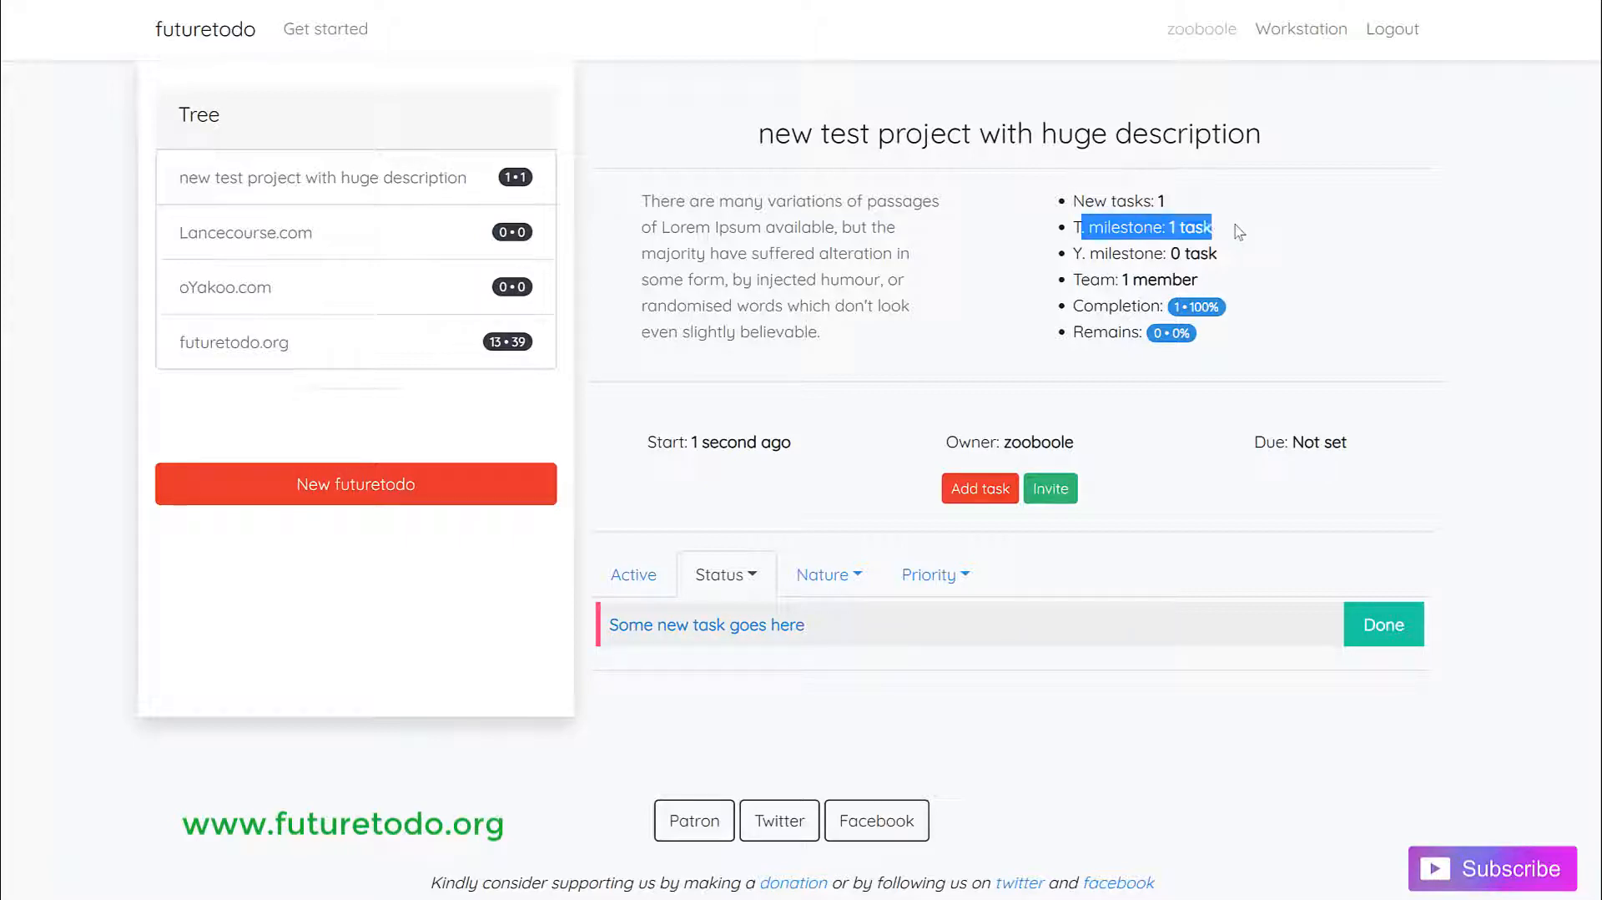
left_click(1071, 231)
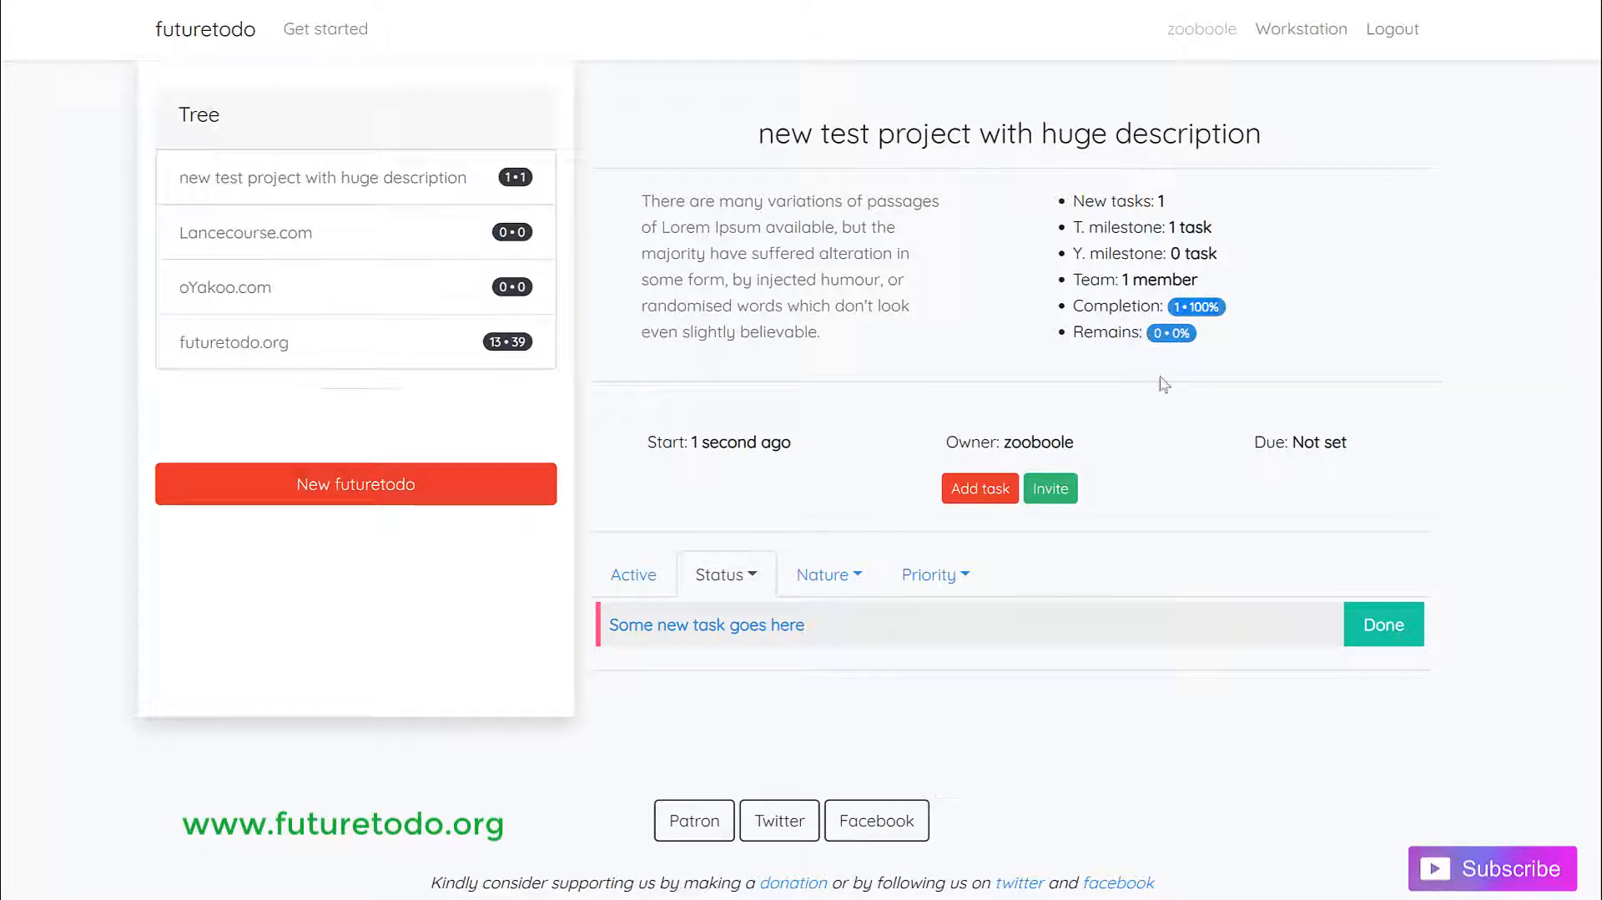
Examine the invite form for a new team member and close it without sending an invite
left_click(1050, 494)
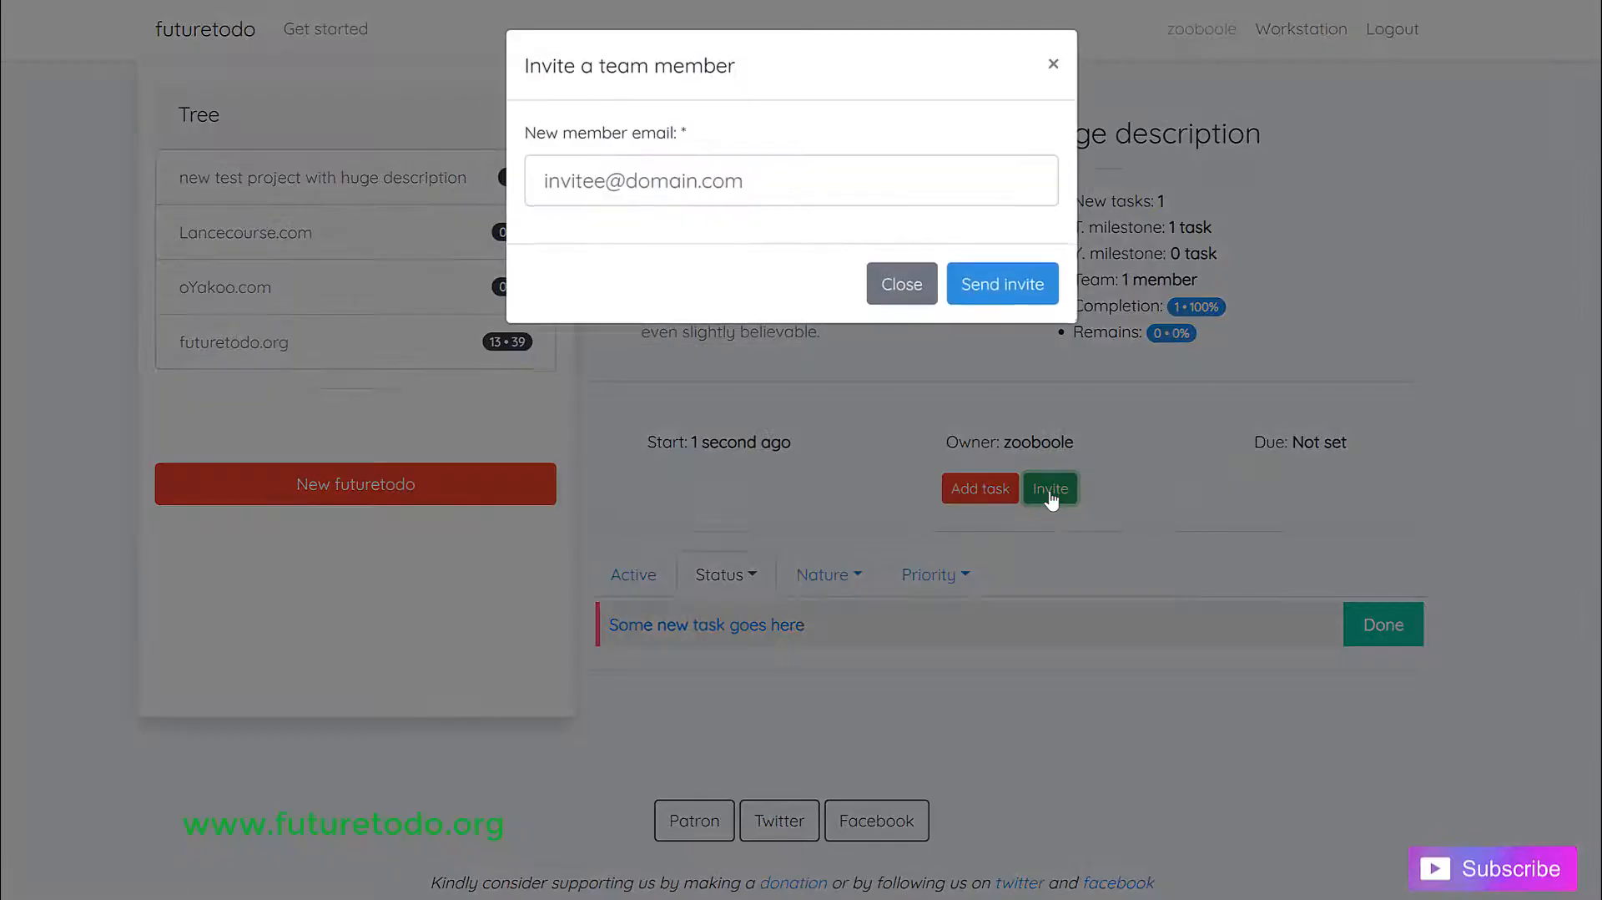
left_click(902, 284)
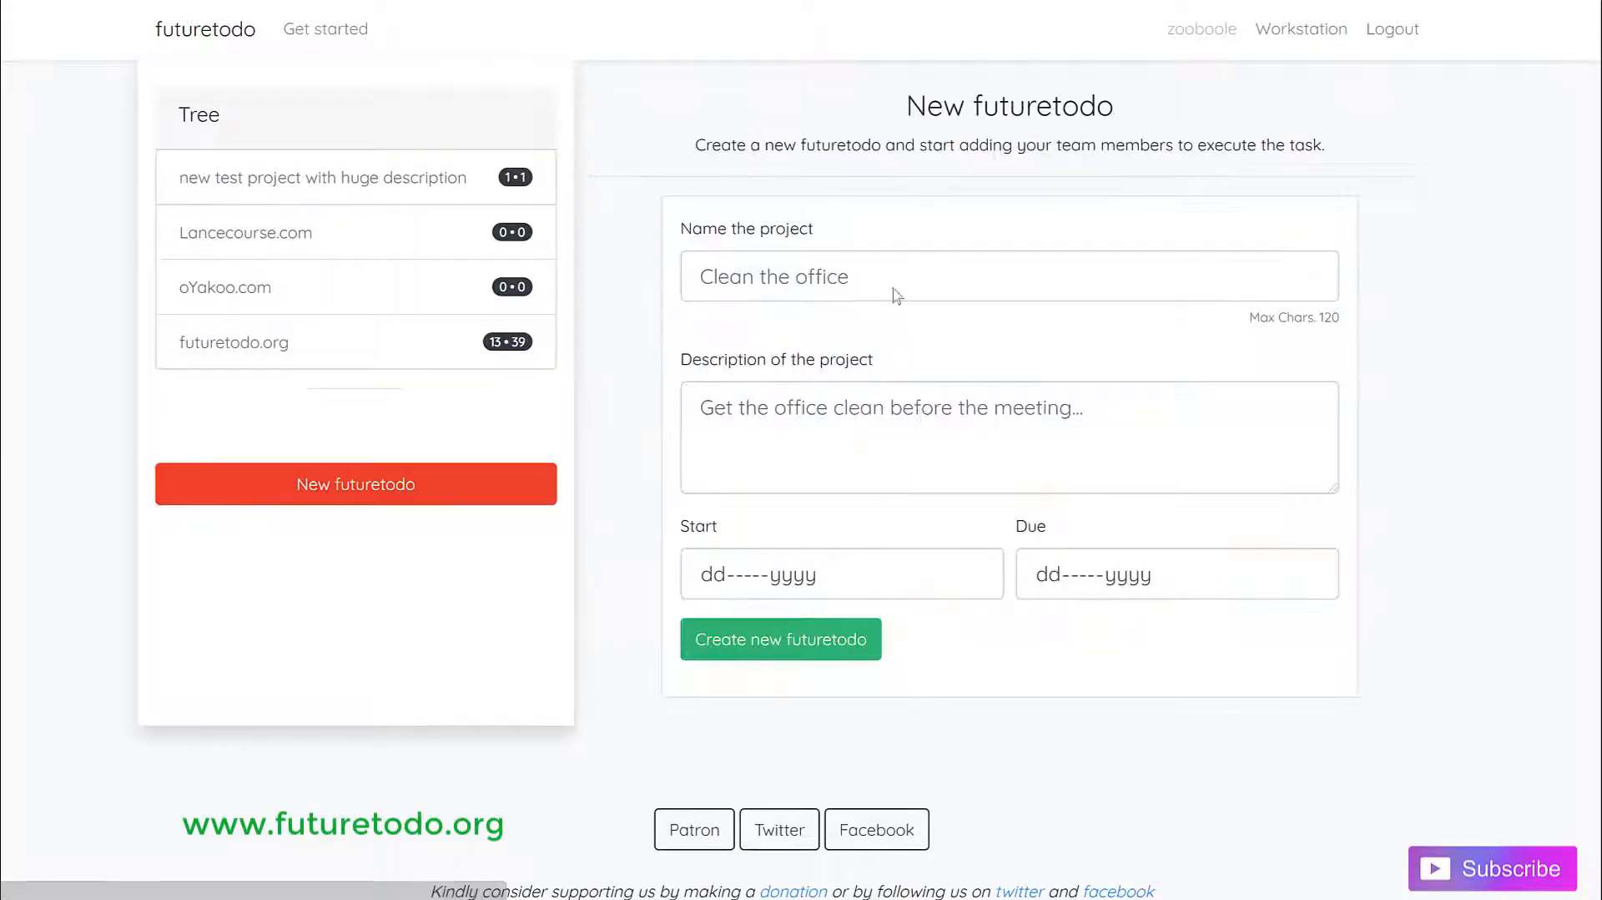
Start a new futuretodo and name the project "Morning routine"
left_click(849, 284)
type("New")
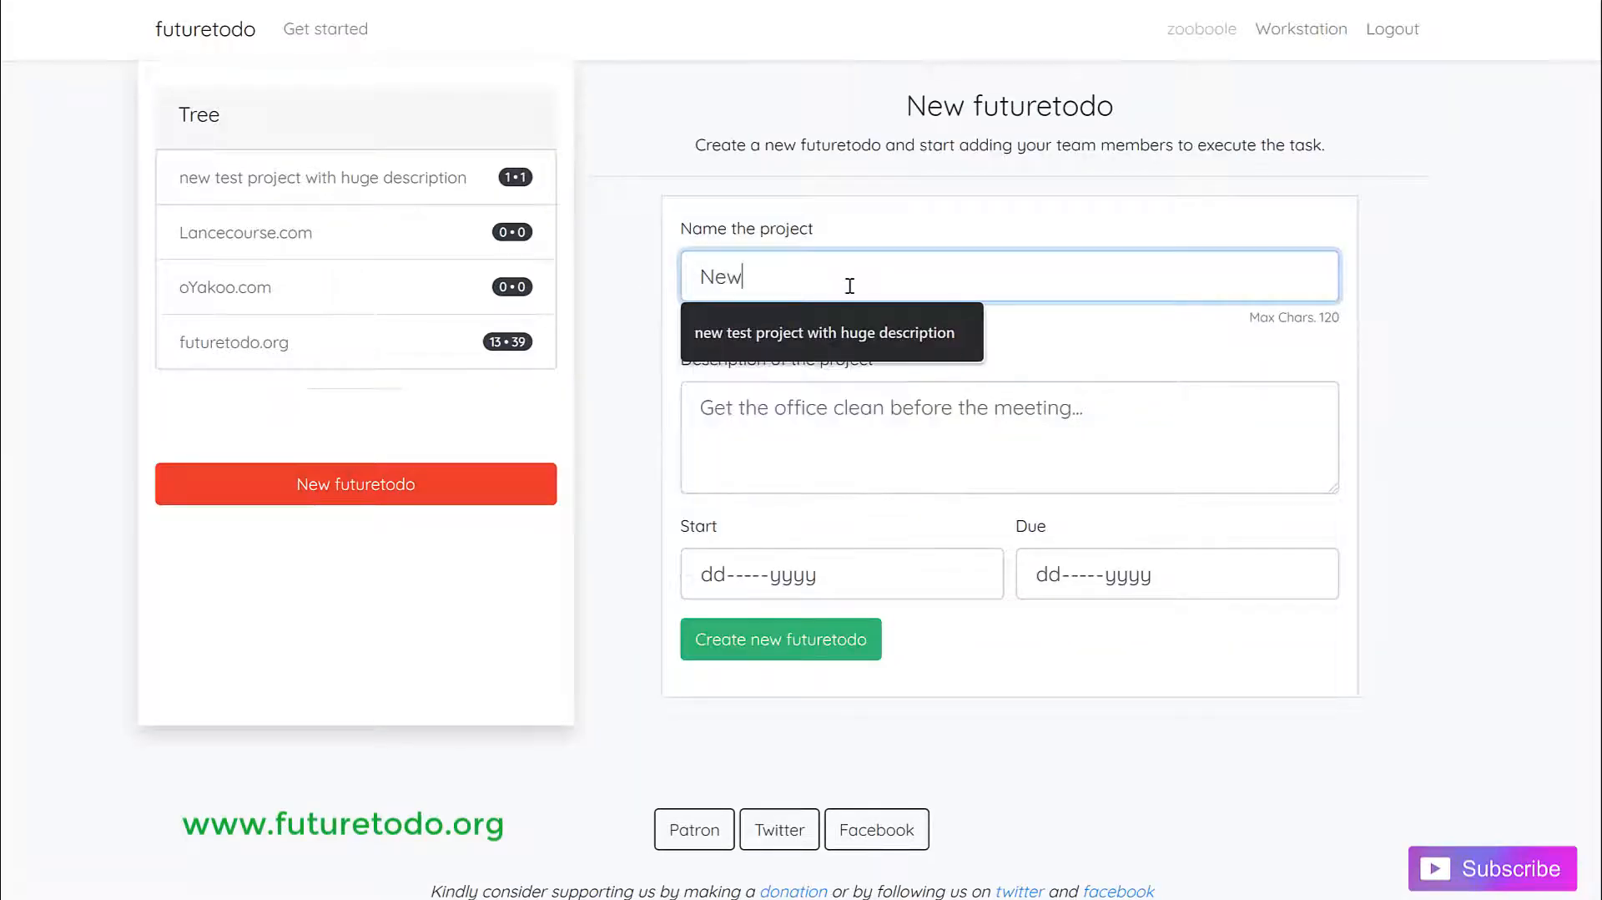
type(" project")
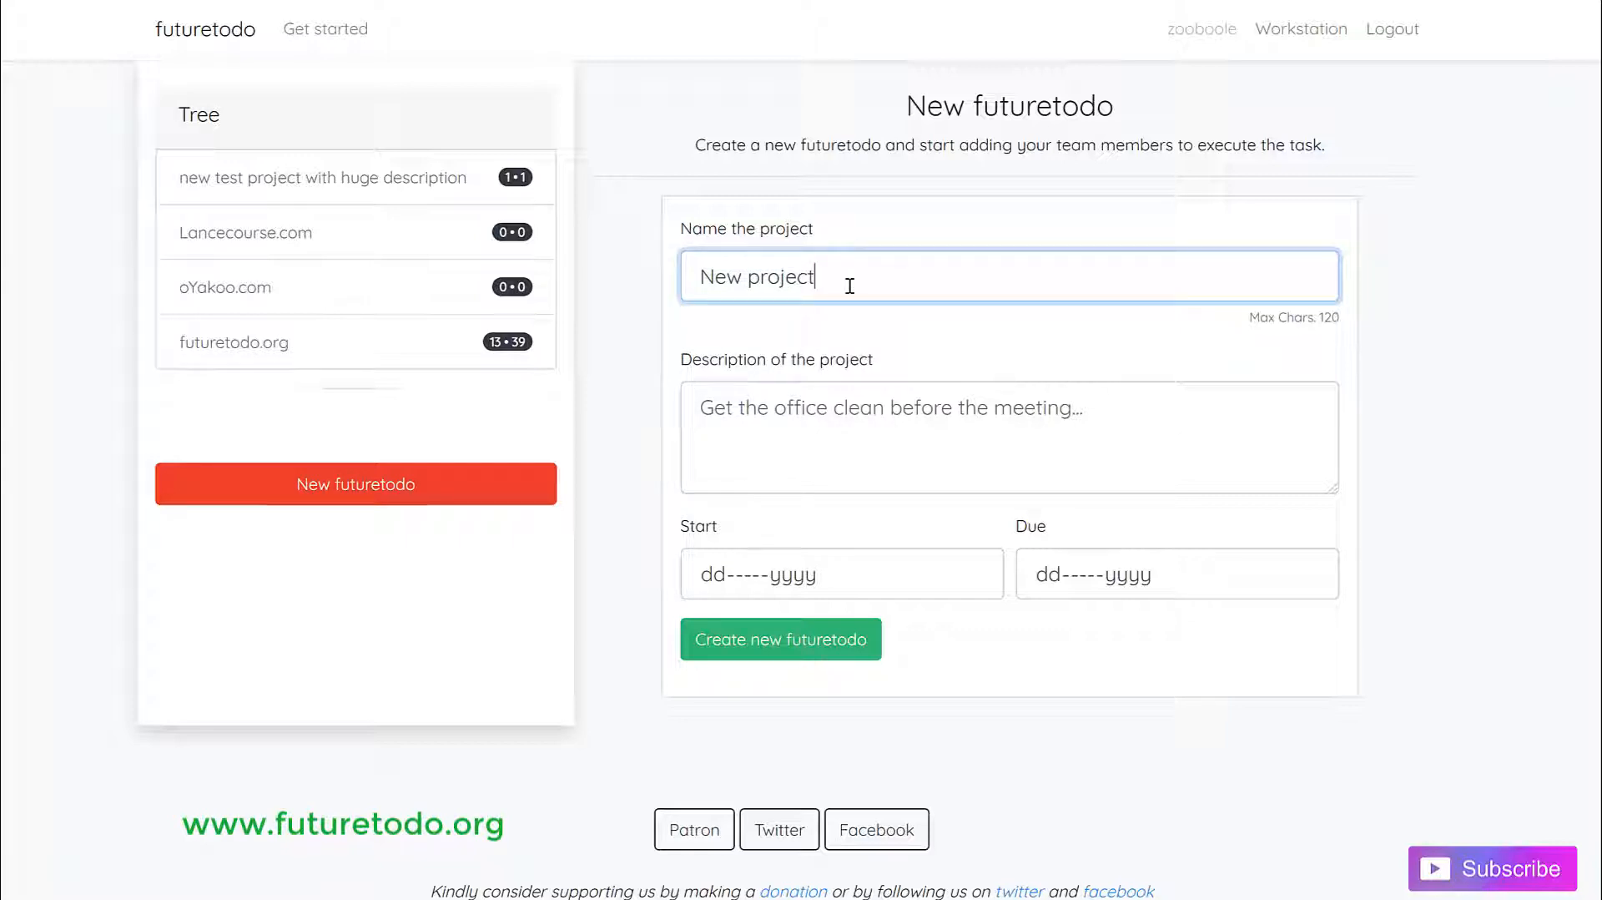
key("ctrl+a")
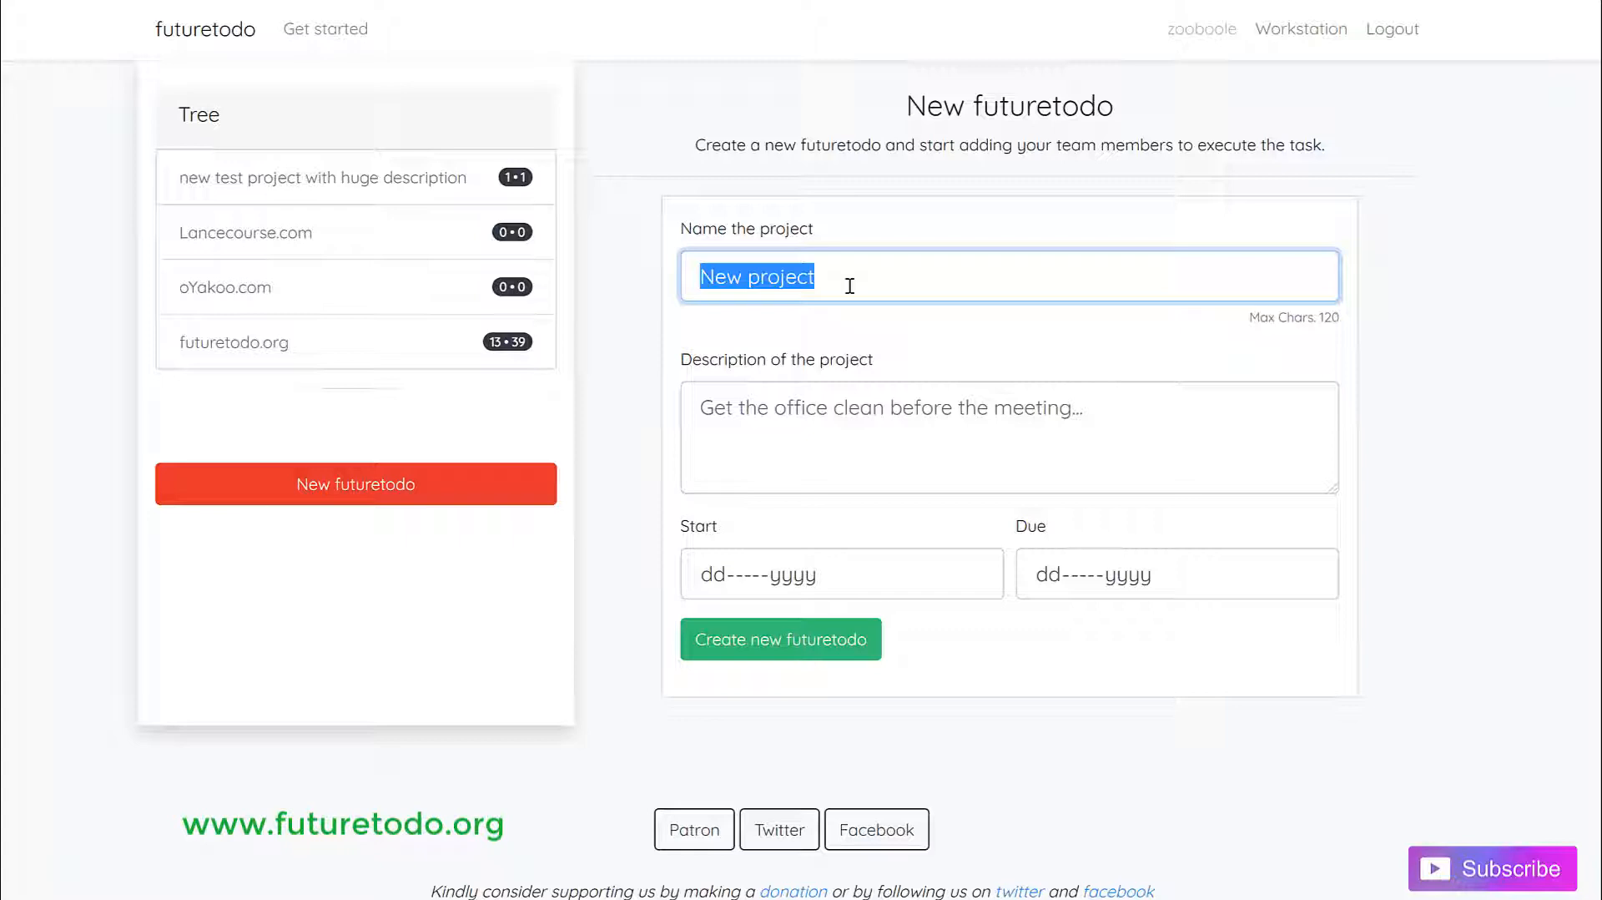
type("Morning")
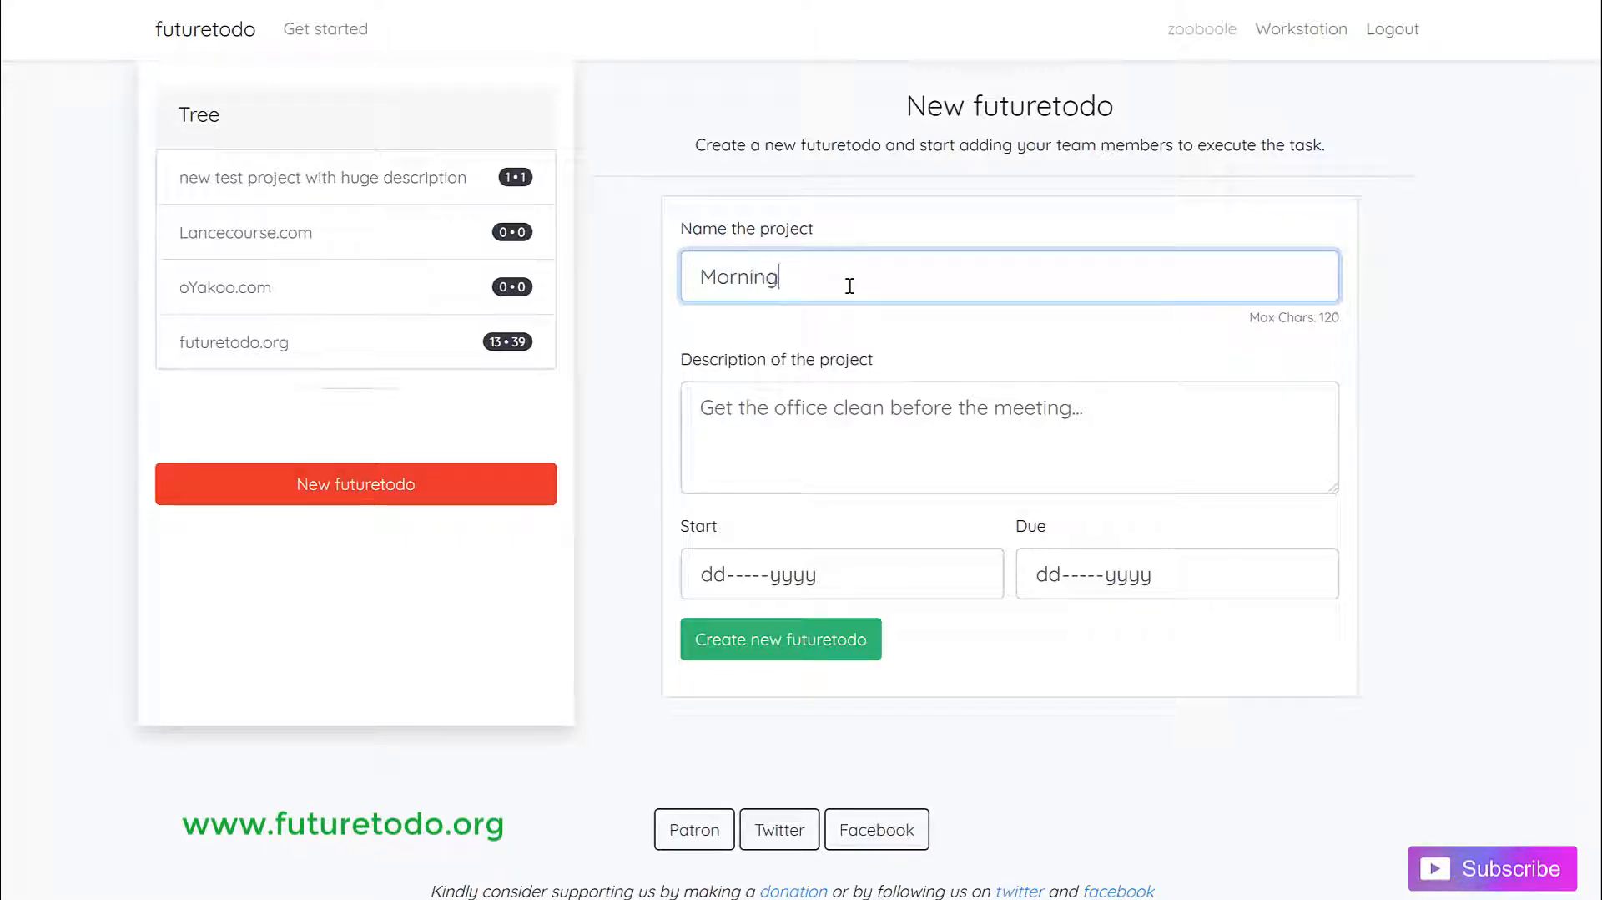
type(" routine")
Set the project's description to "I am going to dedicate myself to this morning routine"
left_click(887, 453)
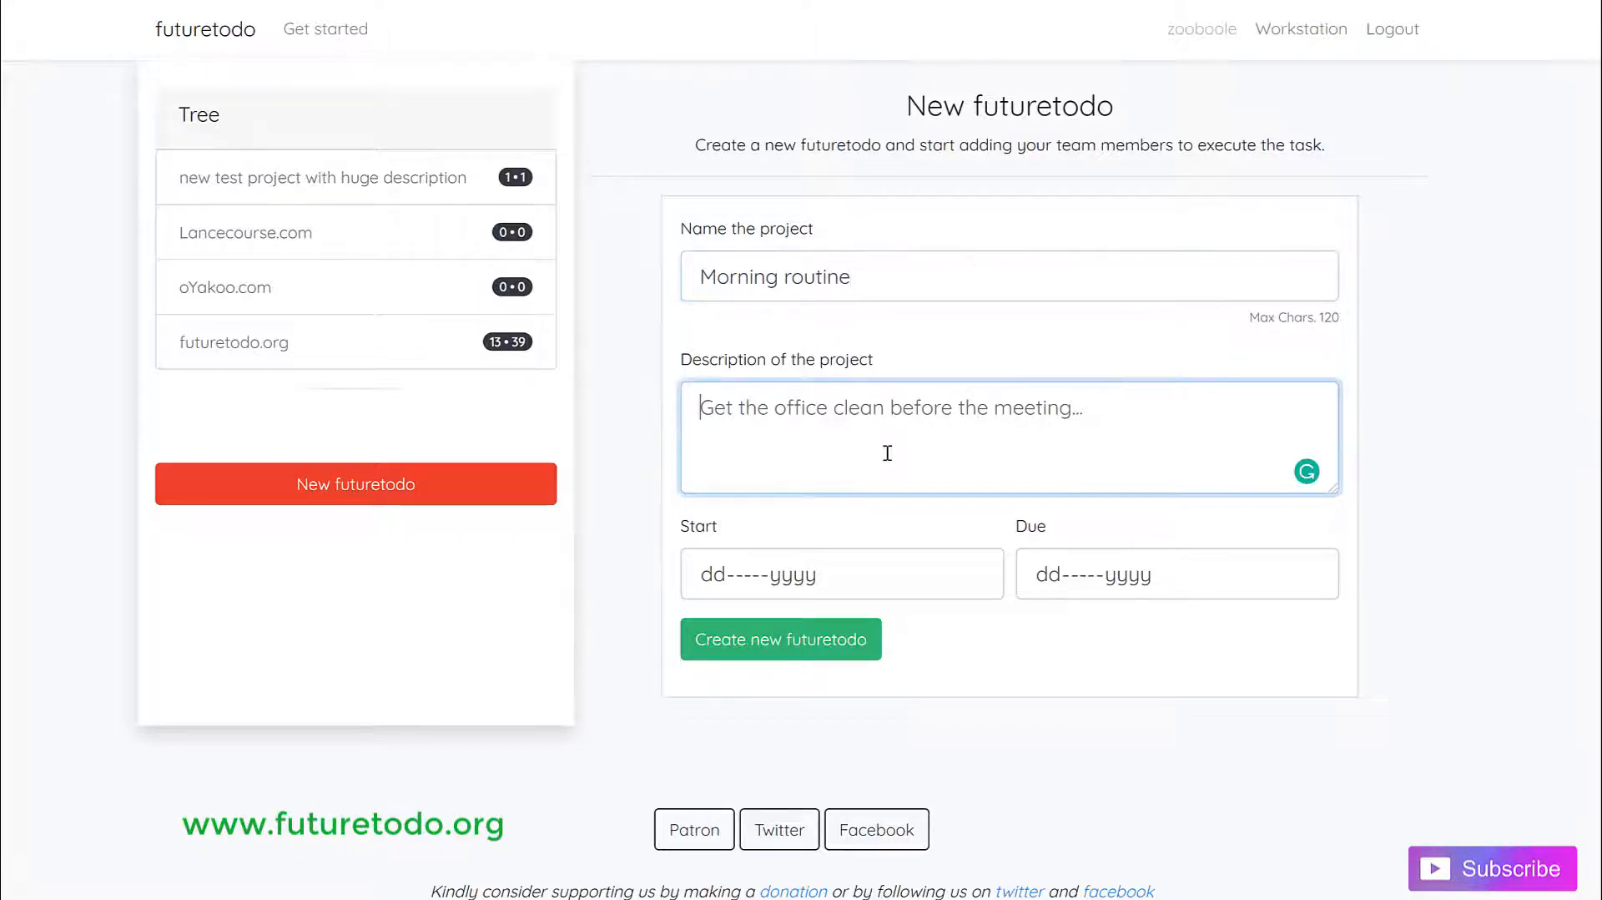
type("I am")
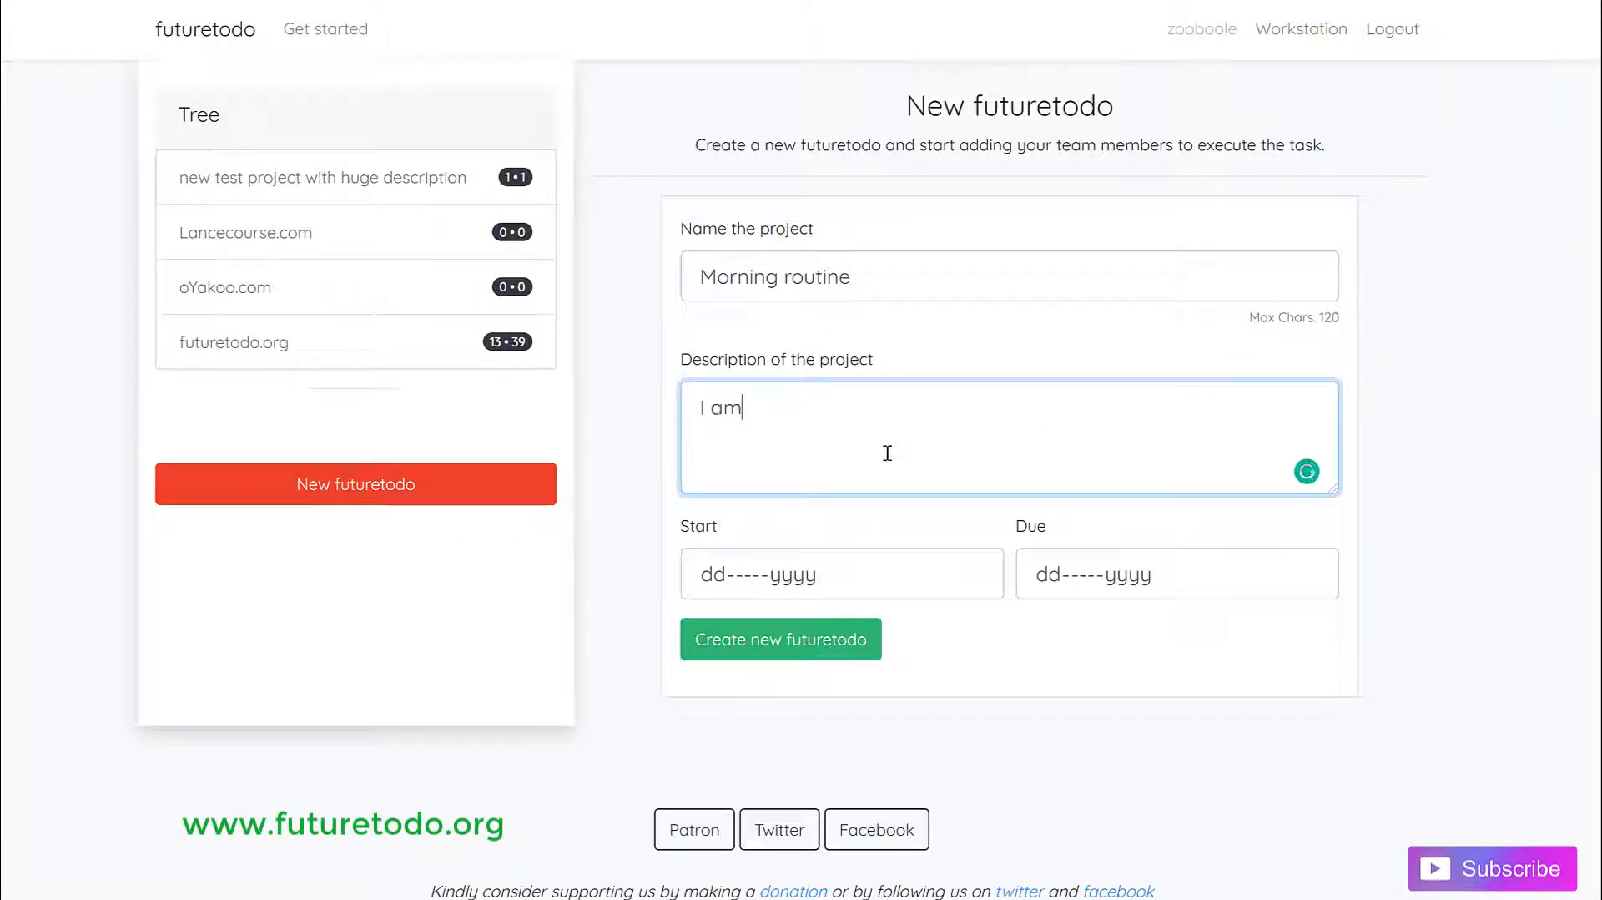
type(" going to d")
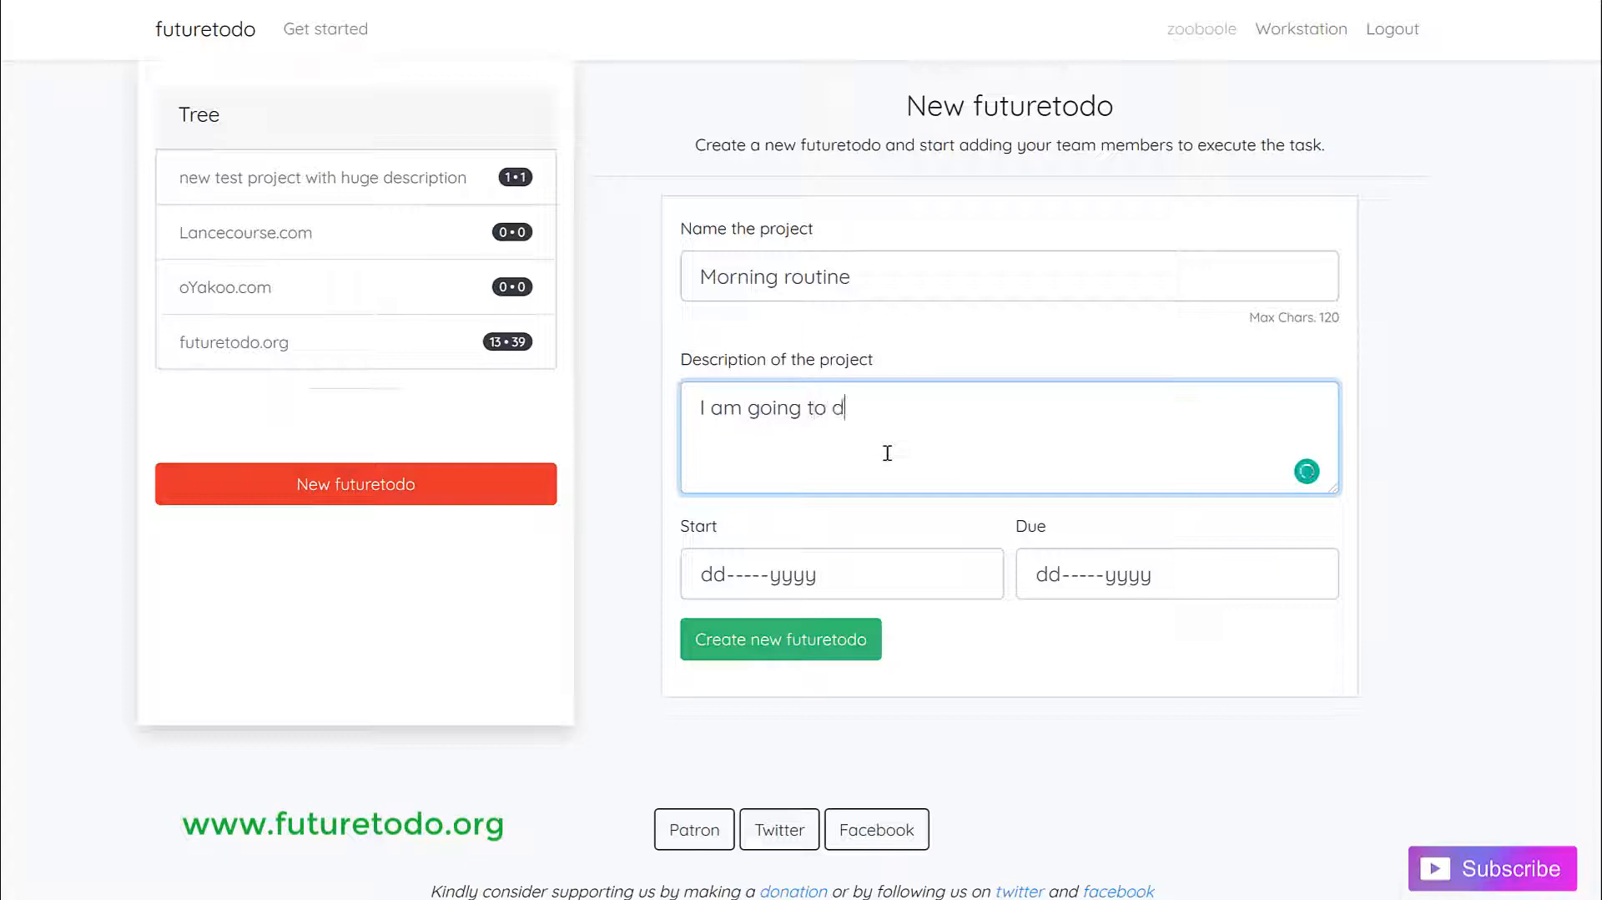
type("edicate mysel")
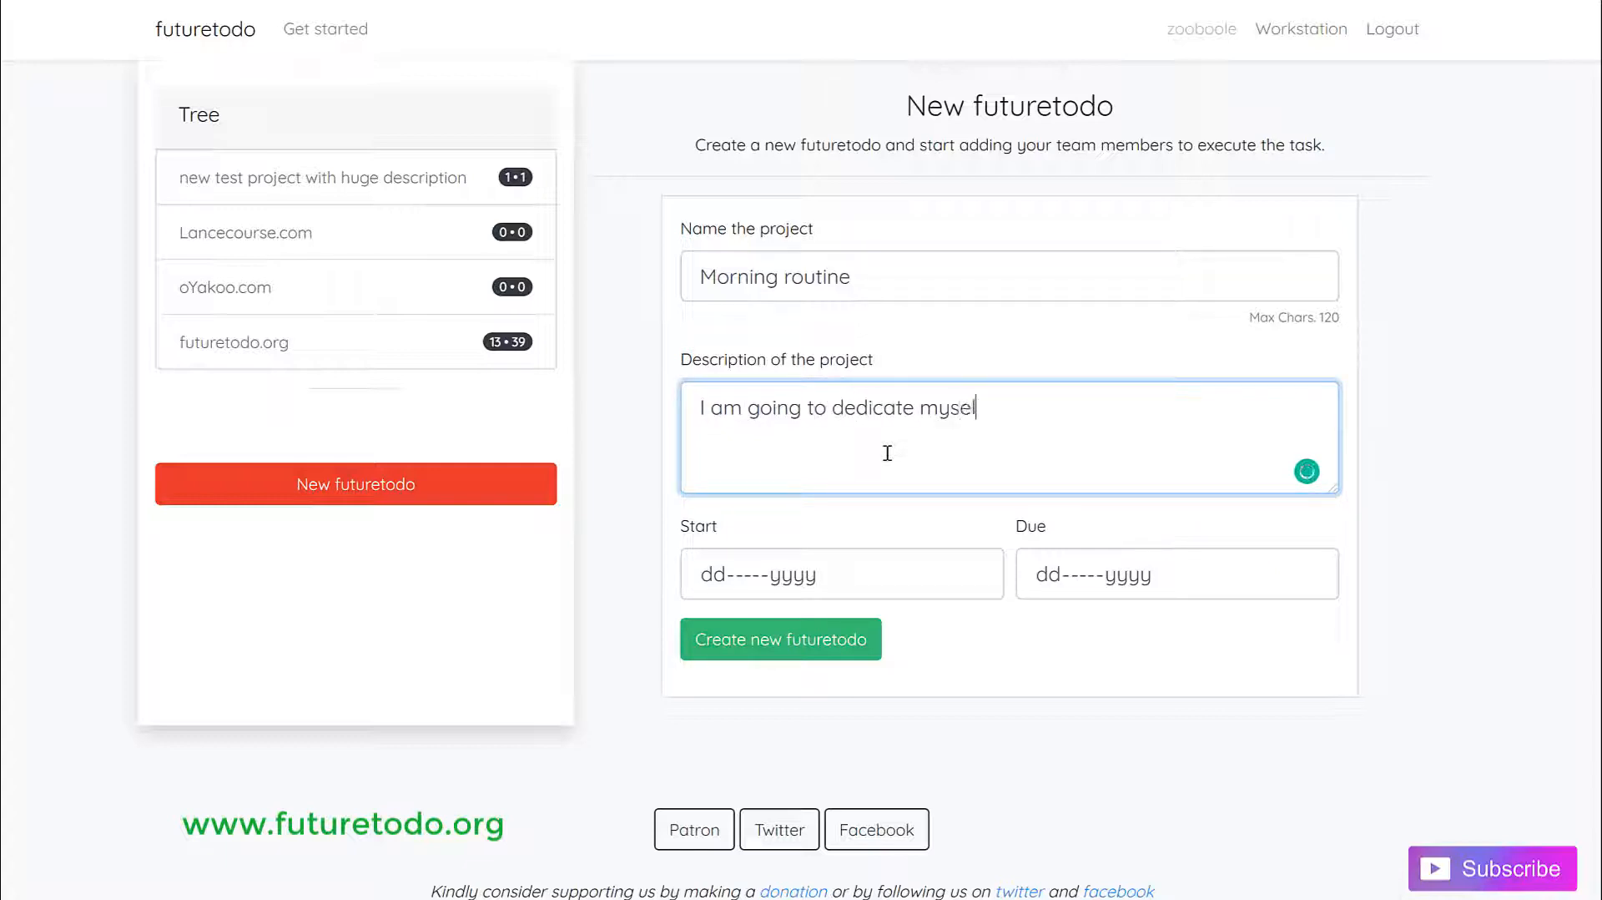
type("f to this morning routine")
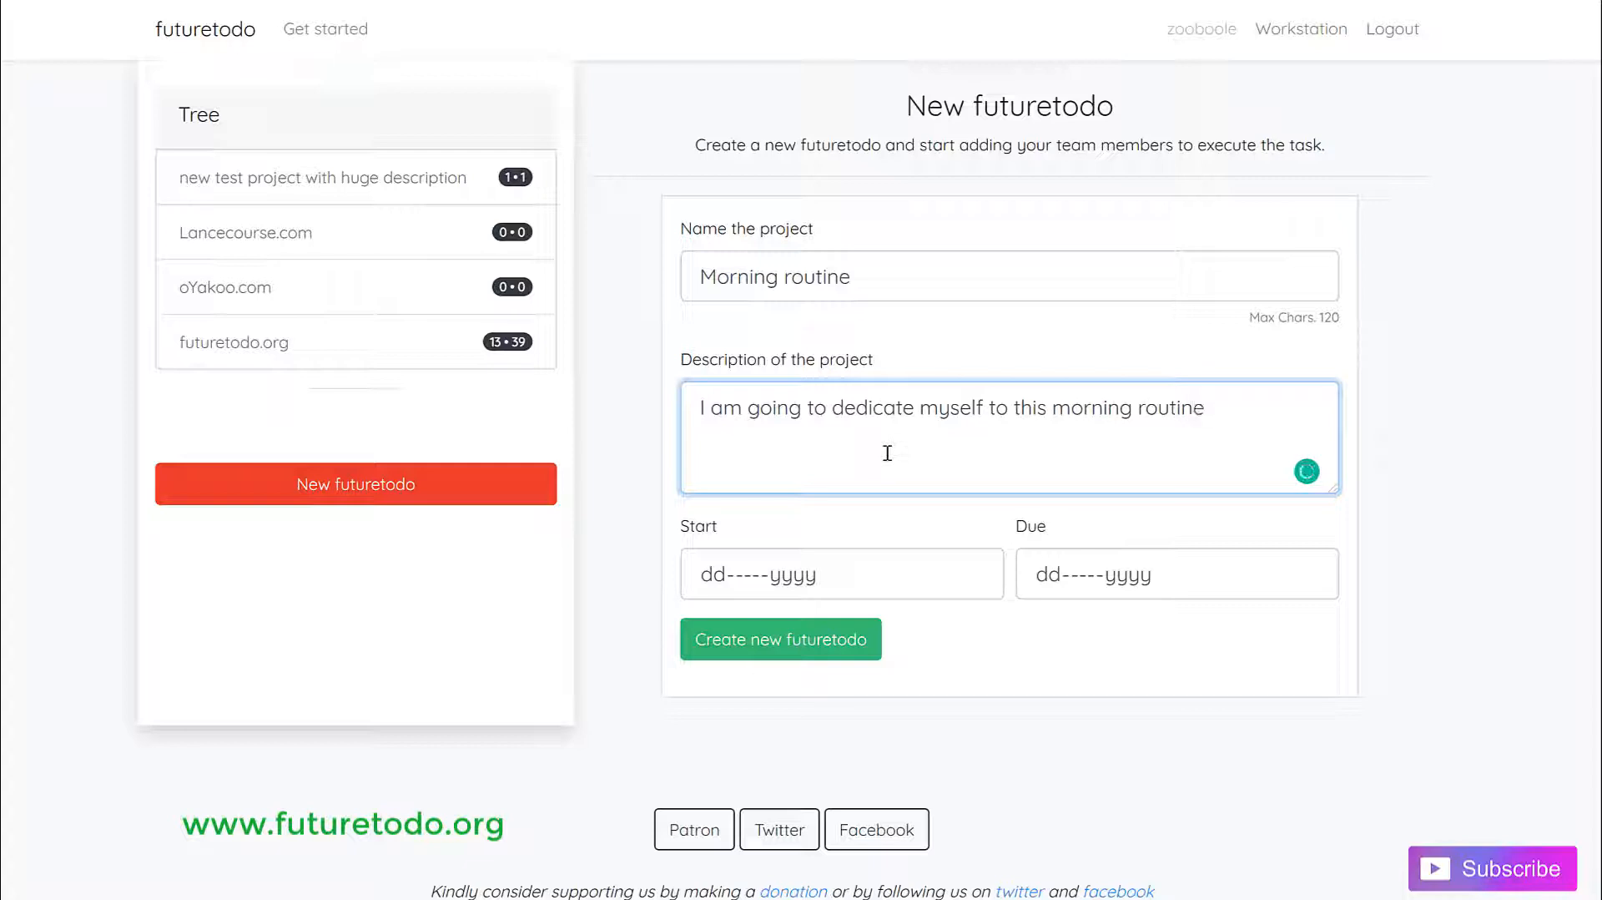
Set the project's start date to 14-Jan-2020 and its due date to 29 February 2020, and create the futuretodo
left_click(894, 573)
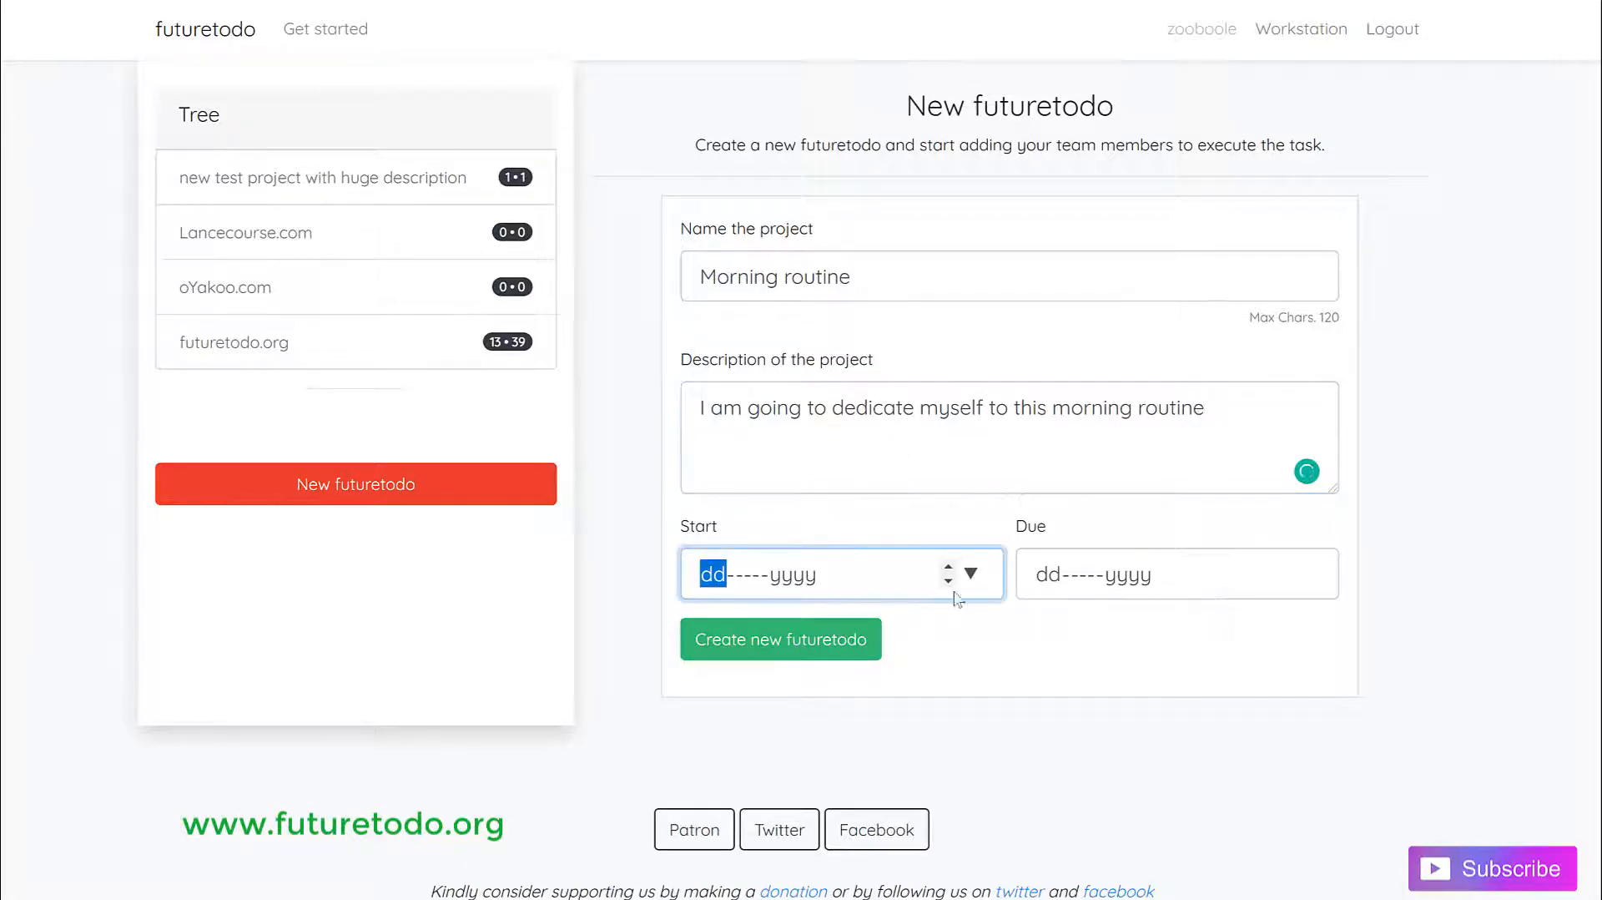
left_click(975, 573)
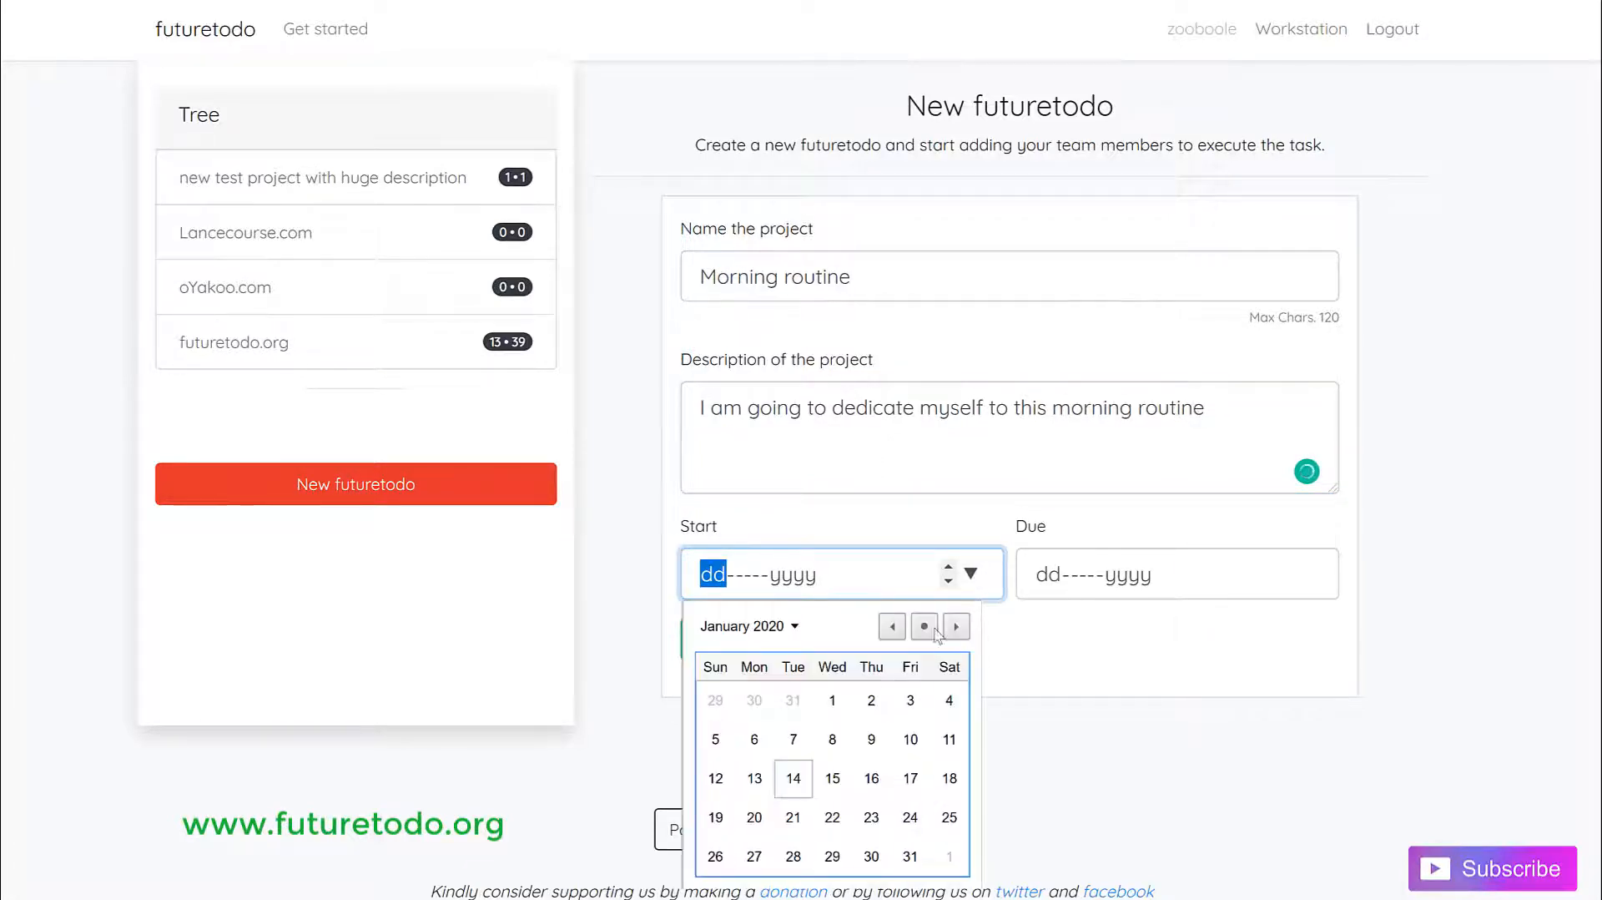
left_click(926, 628)
left_click(1308, 574)
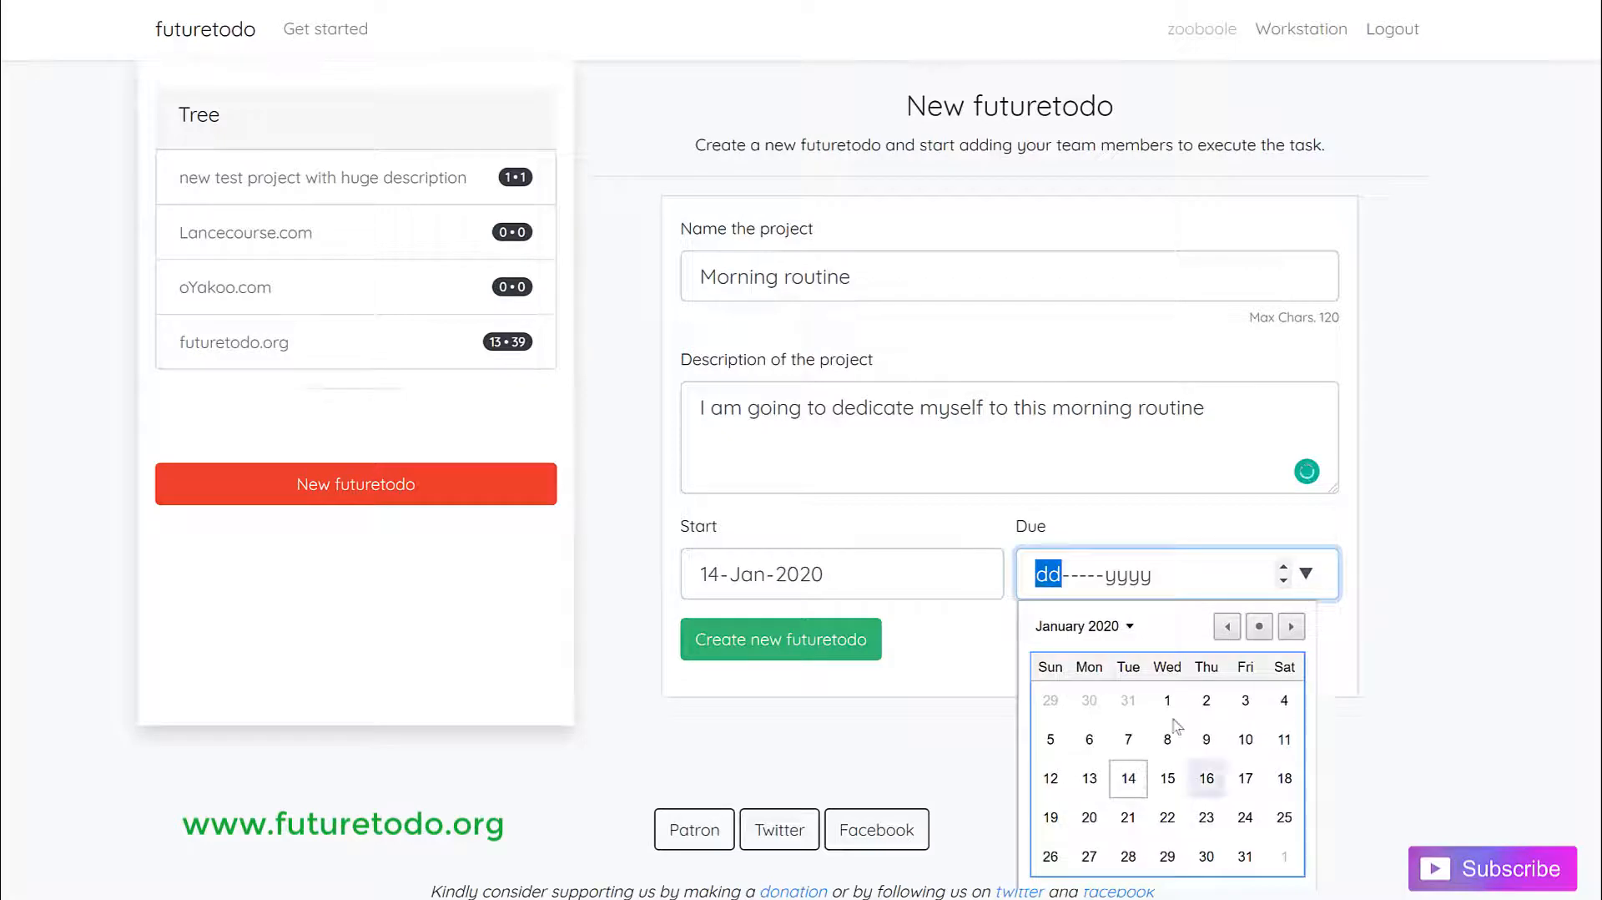
left_click(1292, 627)
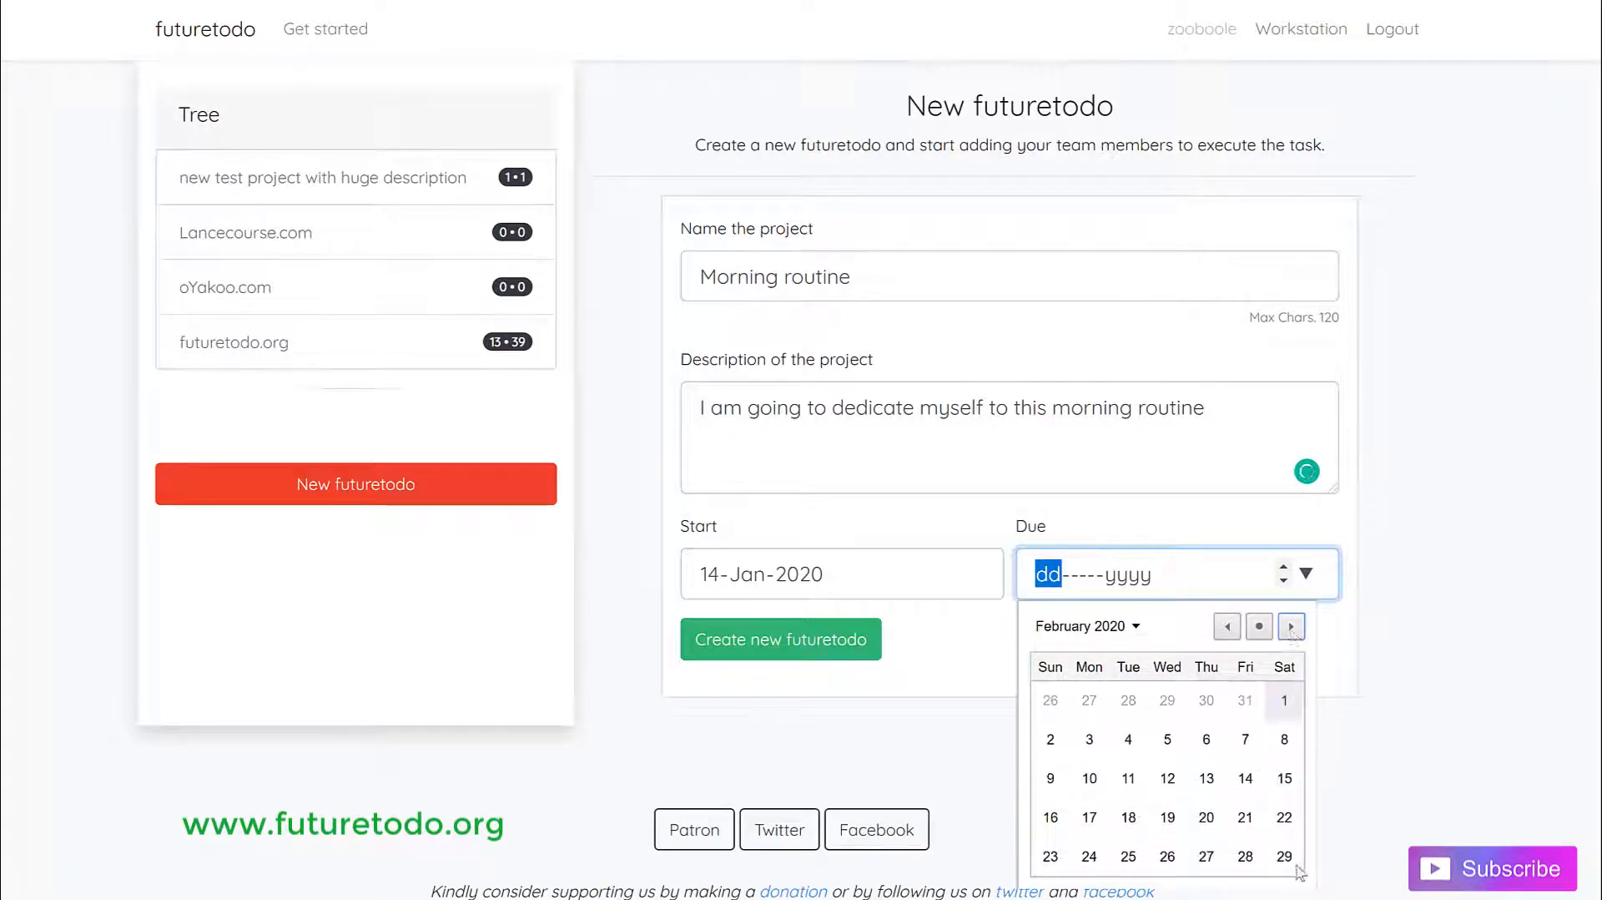
left_click(1284, 857)
left_click(782, 651)
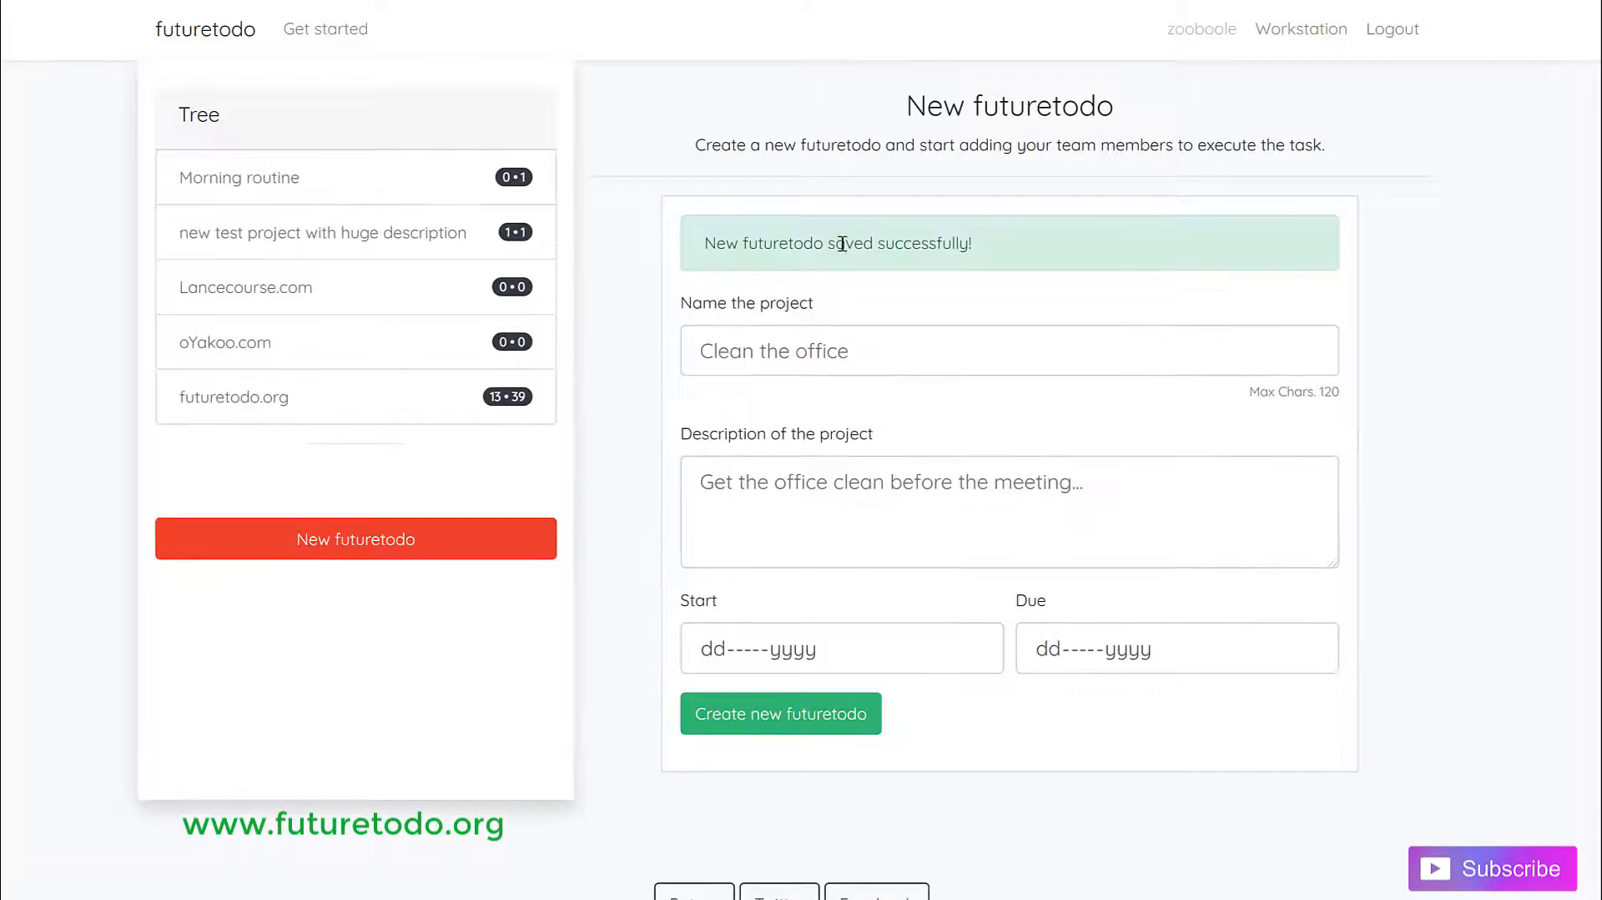
Review the save confirmation and open the Morning routine project
left_click_drag(706, 250, 1022, 254)
left_click(1022, 254)
left_click(215, 189)
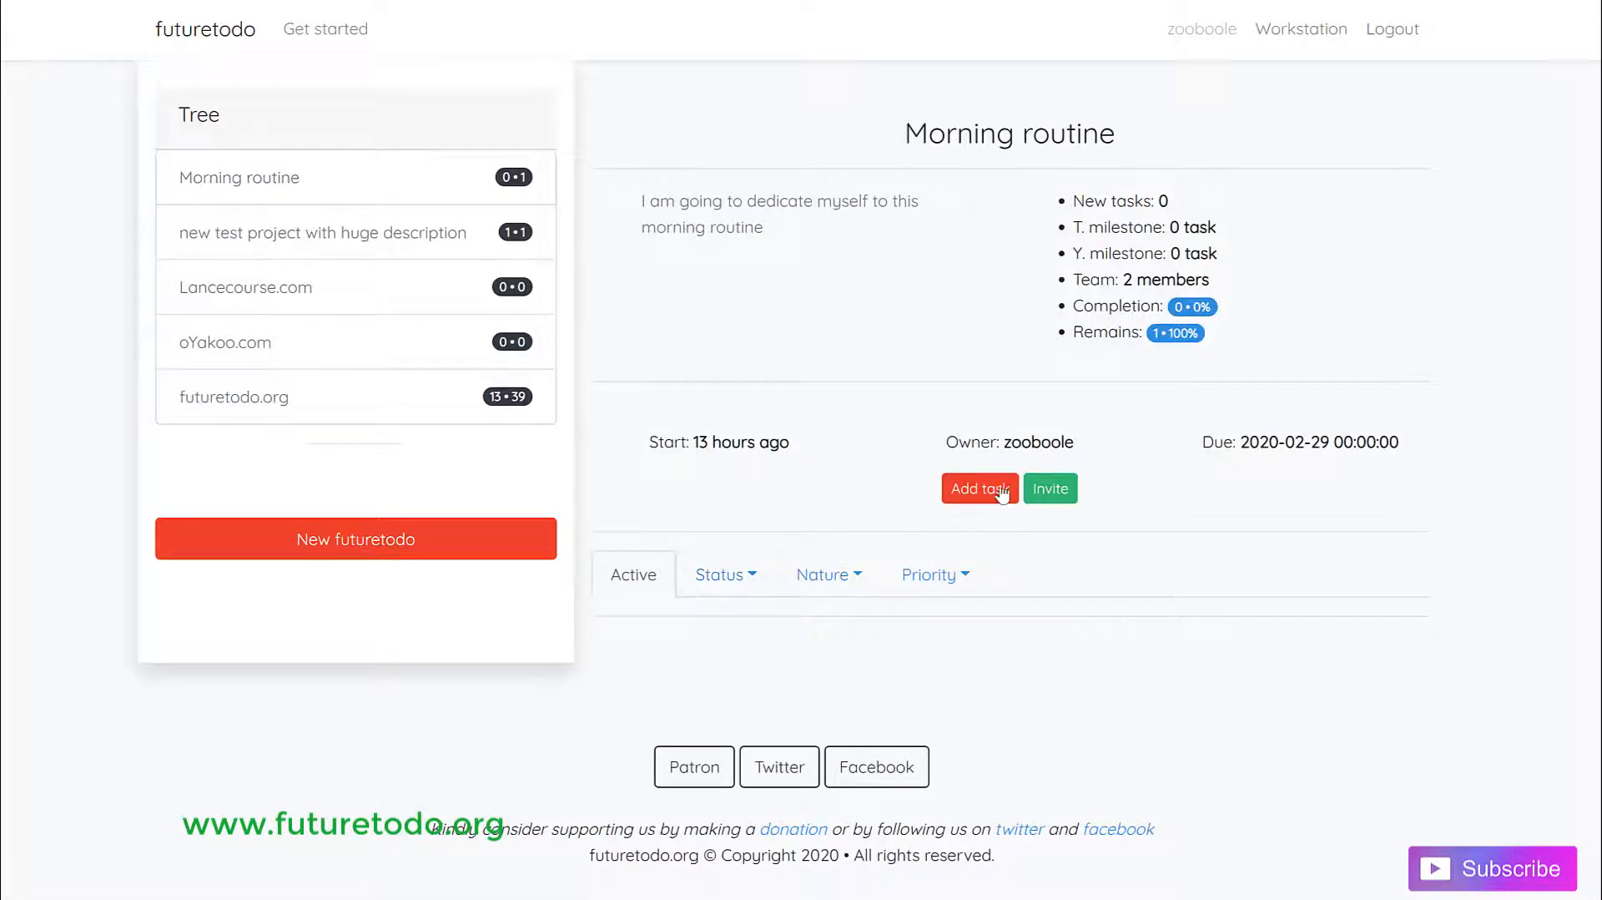
Start a new task titled "Wake up at 4AM" with nature Idea, status Todo, priority Asap and Public visibility
left_click(988, 492)
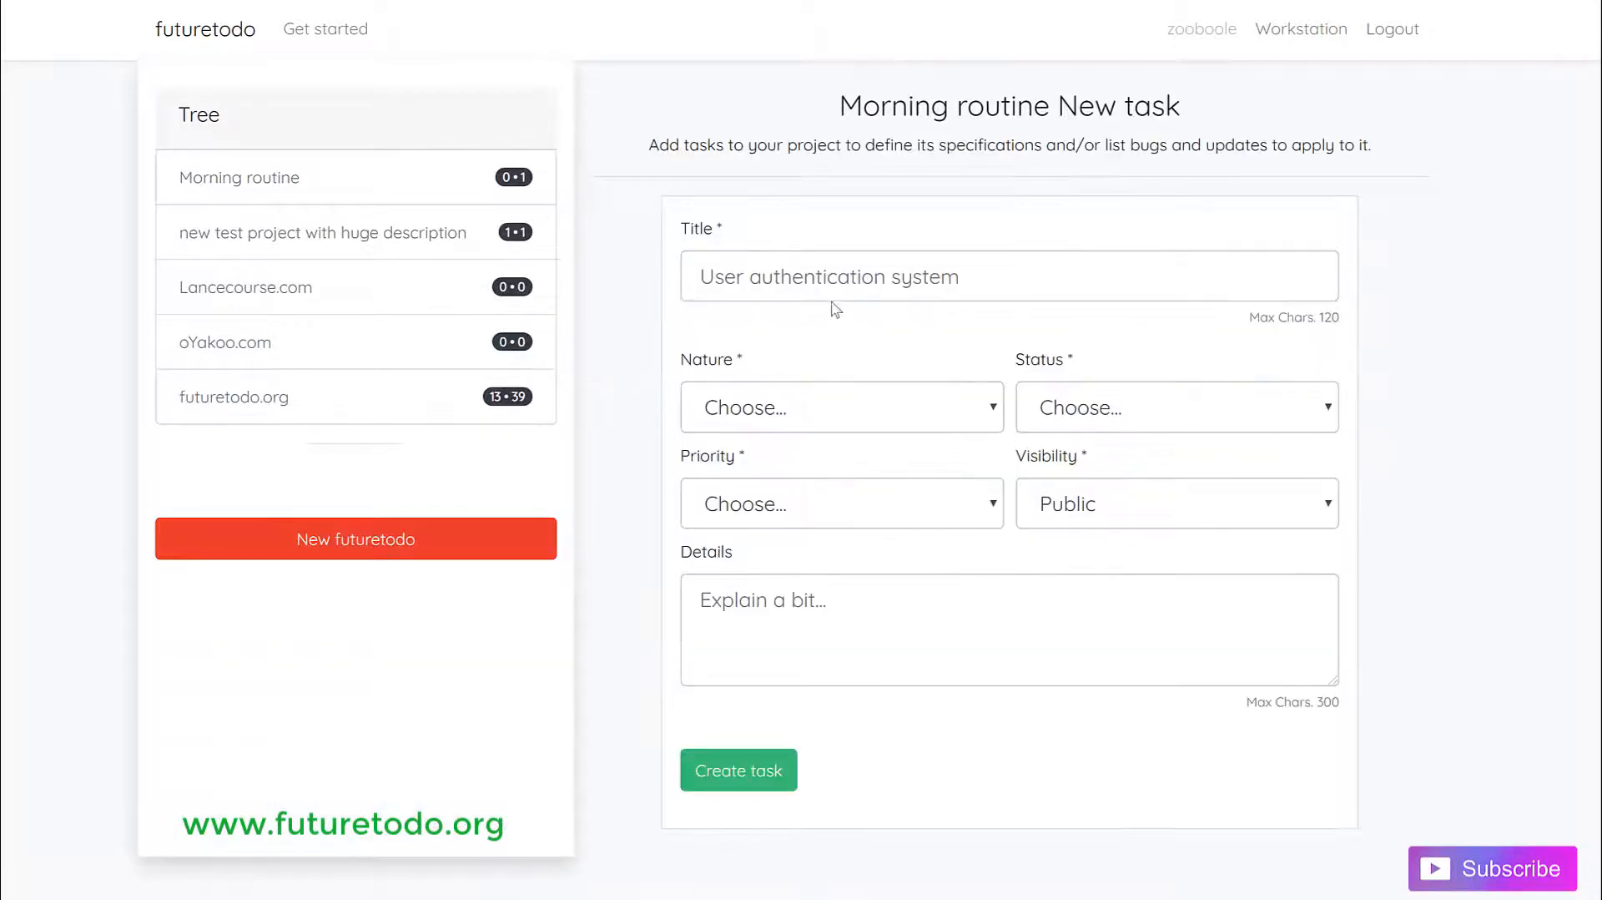
left_click(828, 276)
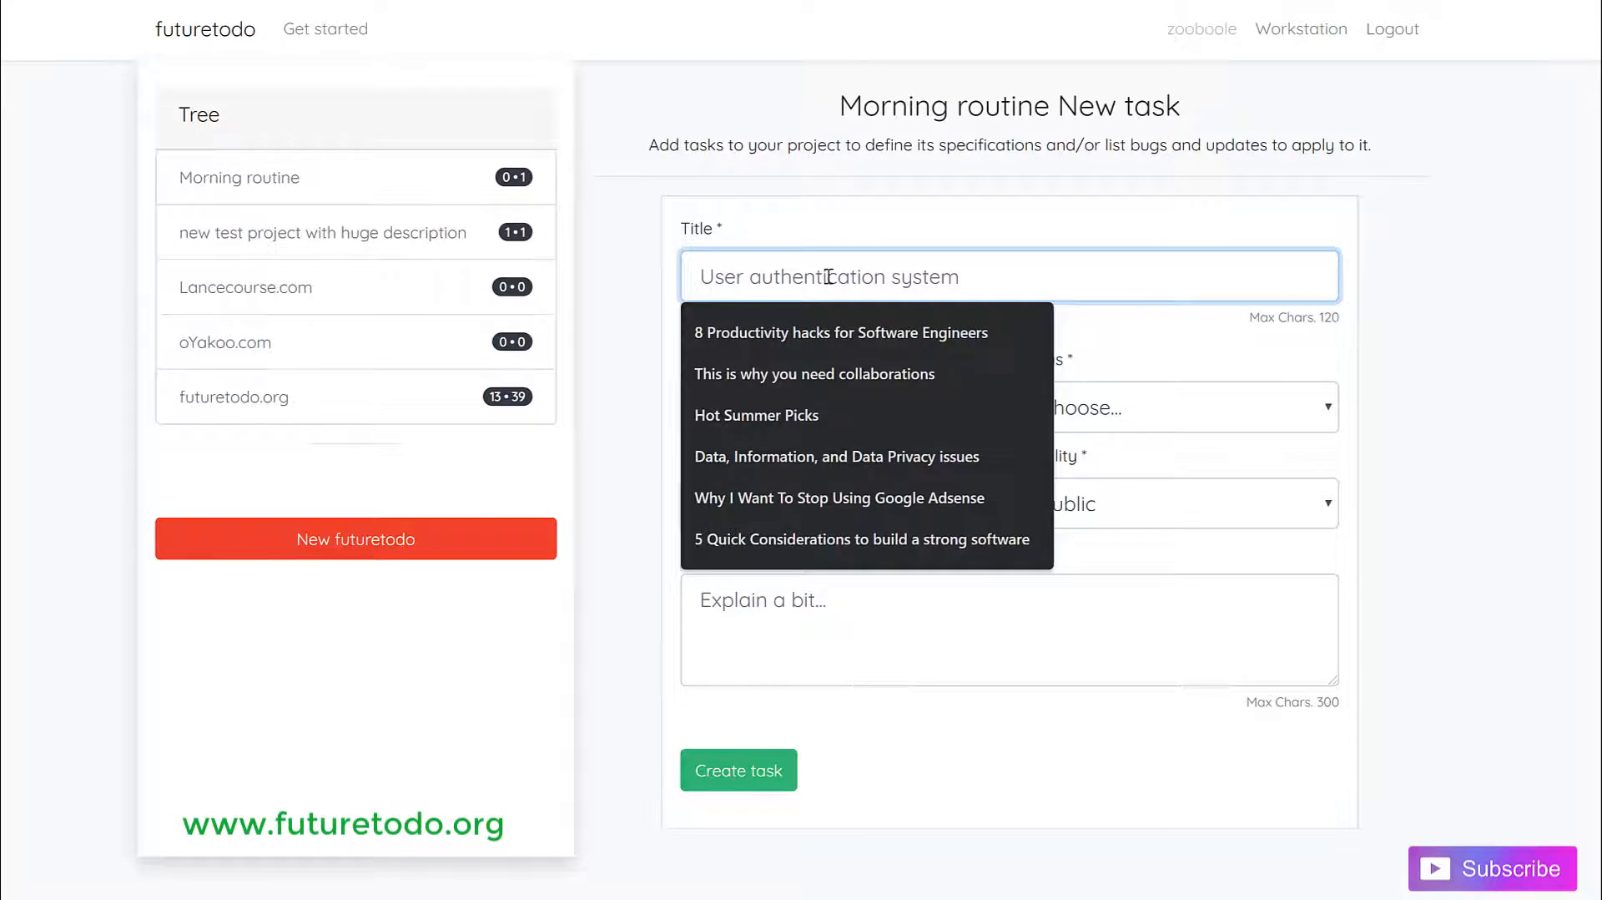
type("Wake u")
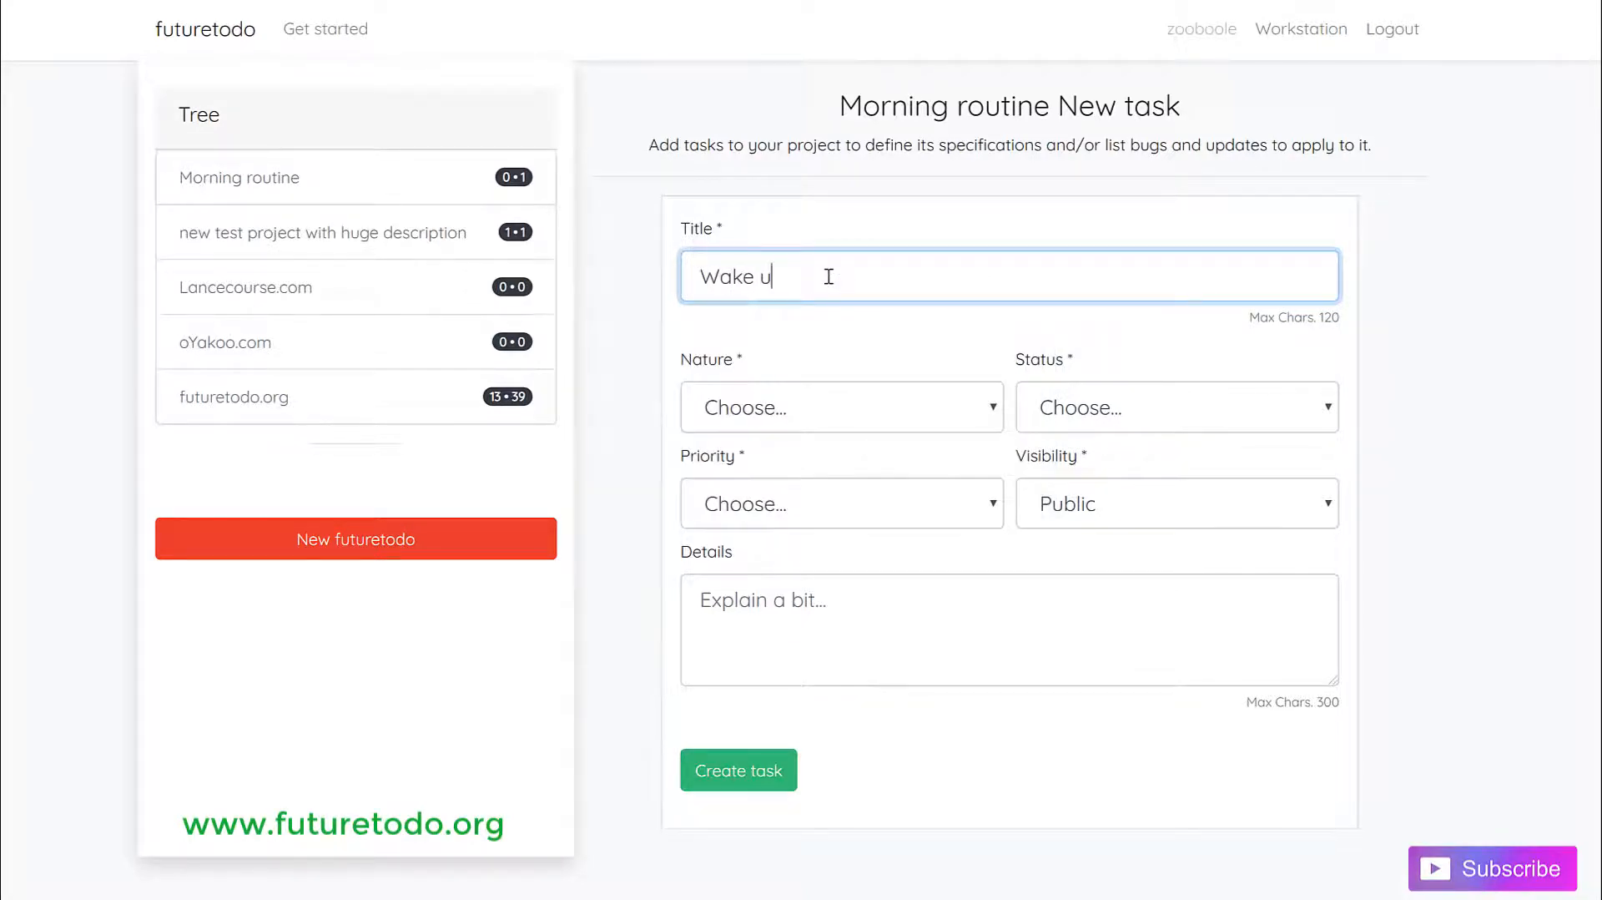
type("p at 4AM")
Enter "Wake up, brush, and shawer." as the task's details
left_click(781, 648)
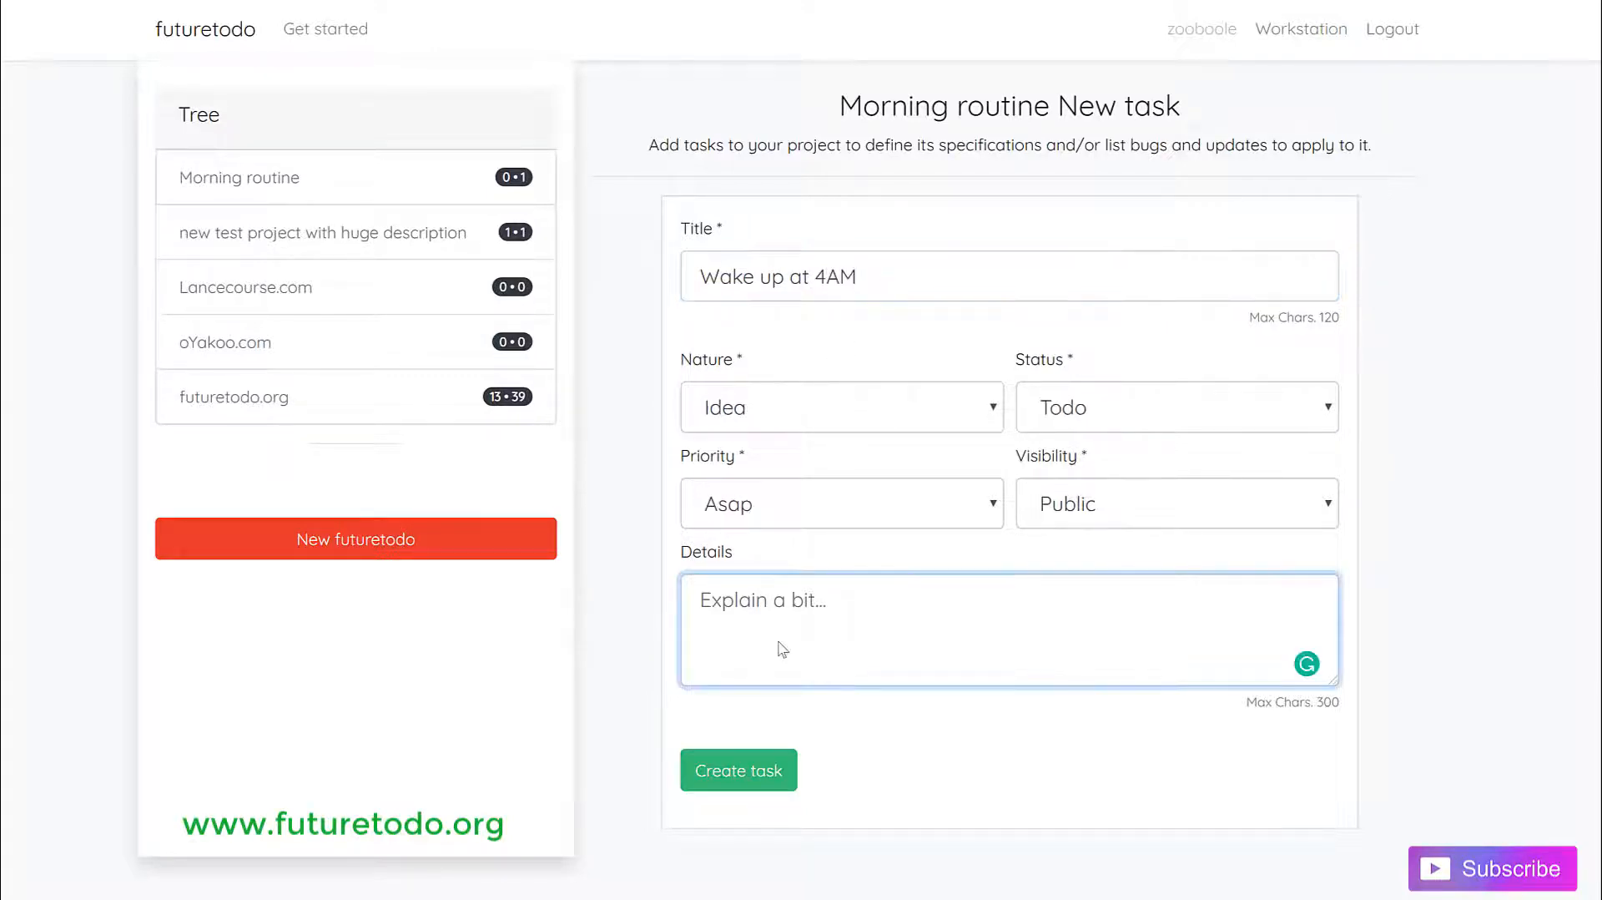
type("Wake up")
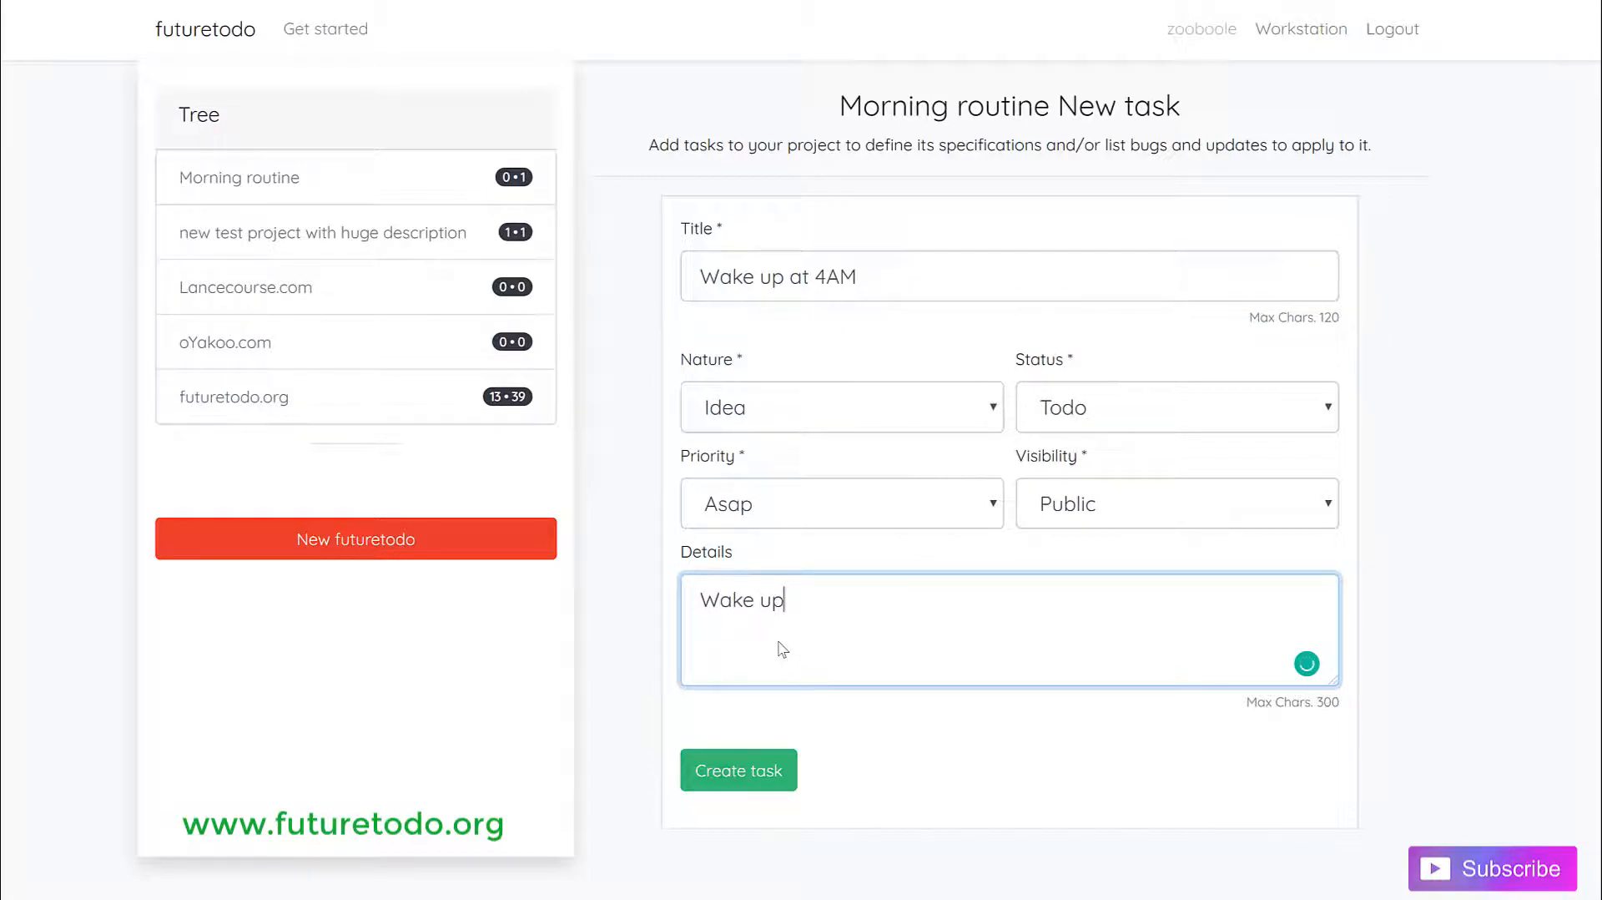
type(", brush, and shawer.")
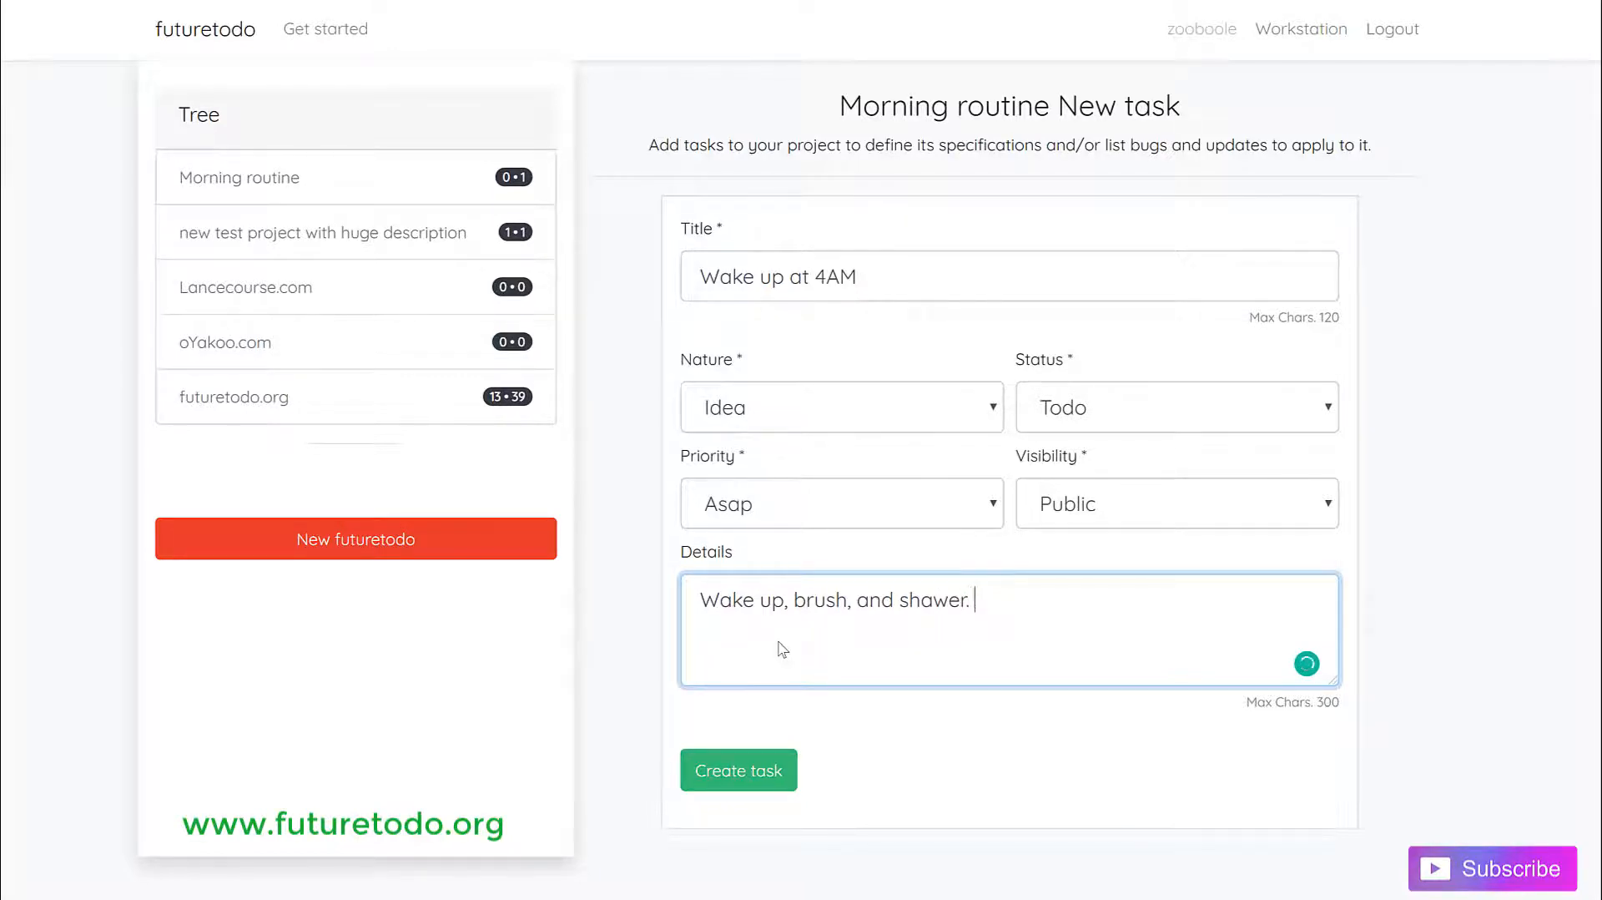
type("ke")
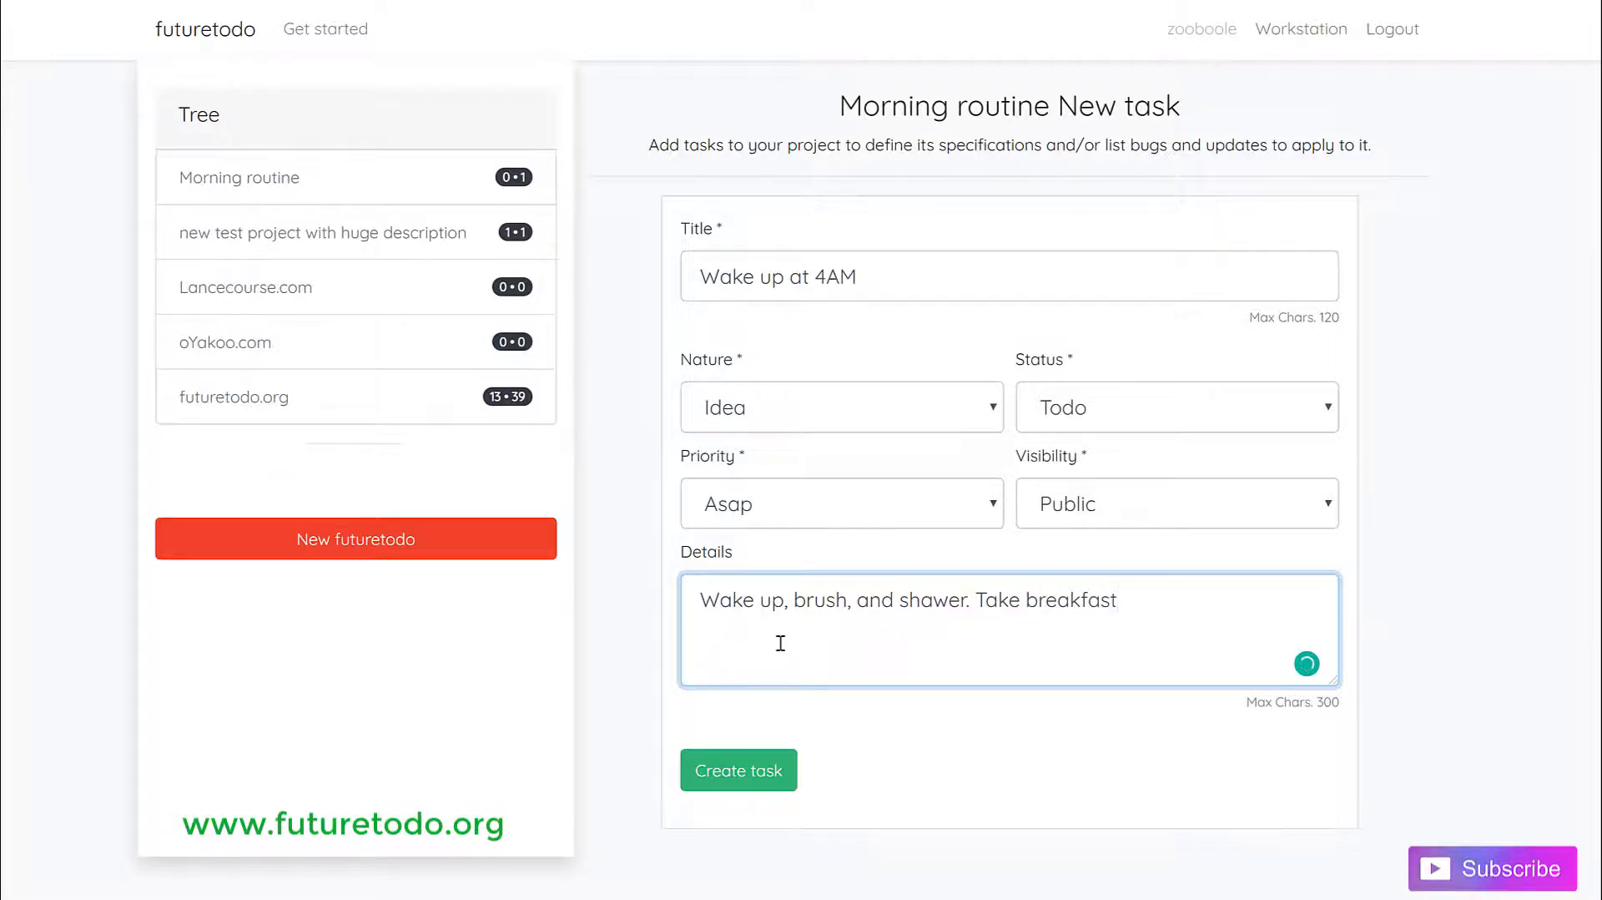
type("breakfast/")
type(".")
left_click_drag(983, 600, 1166, 601)
key("BackSpace")
key("BackSpace")
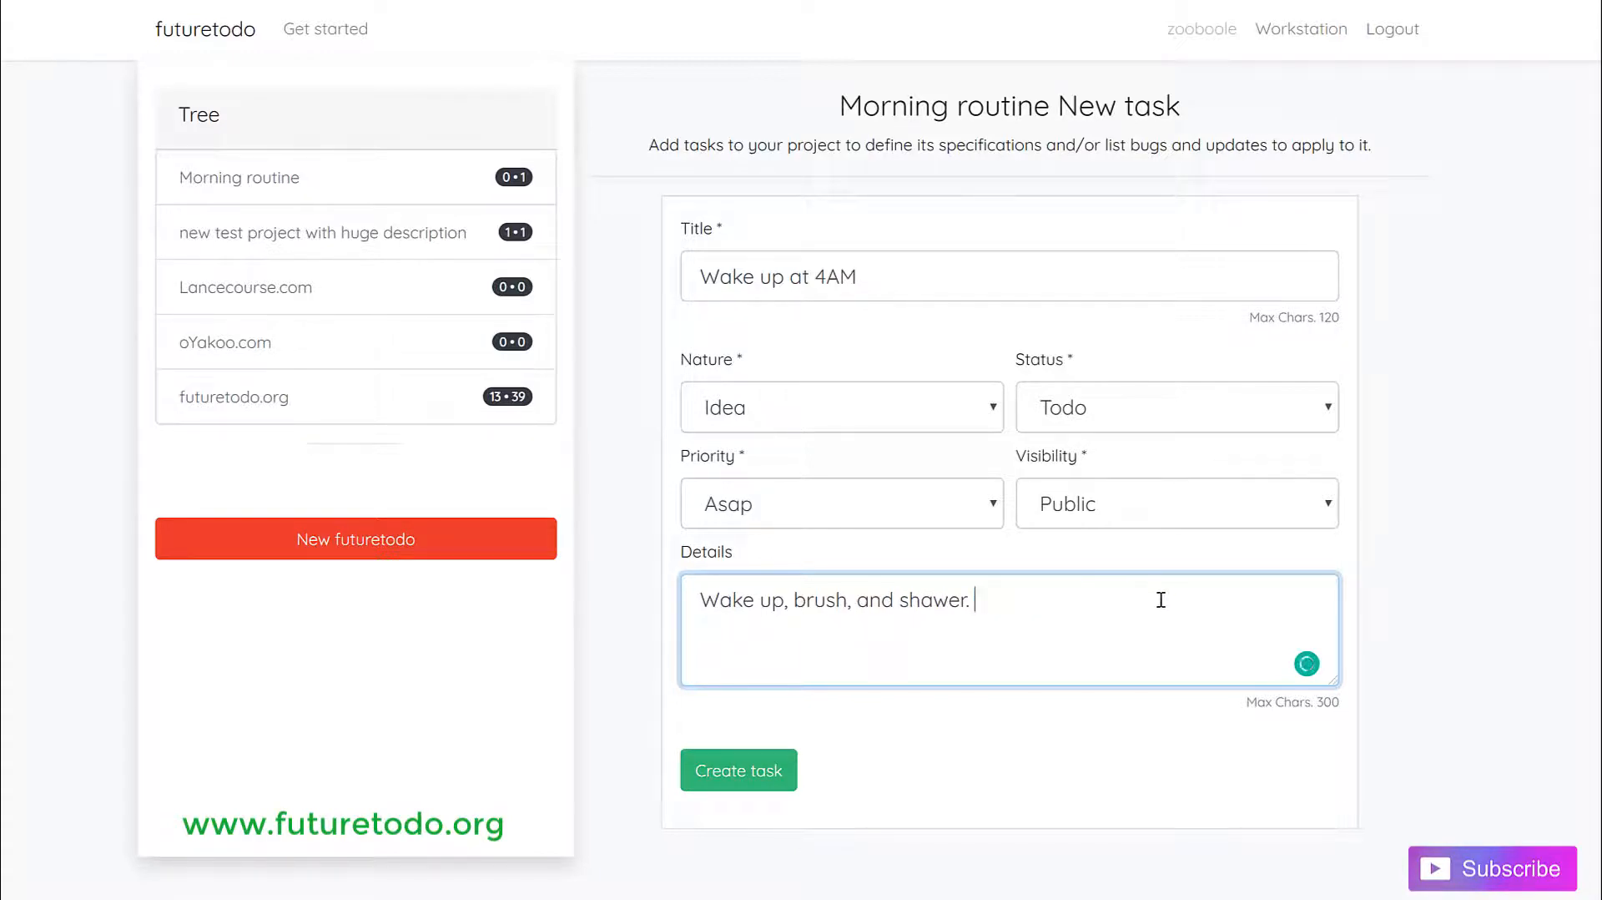
Create the "Wake up at 4AM" task in the Morning routine project
left_click(738, 772)
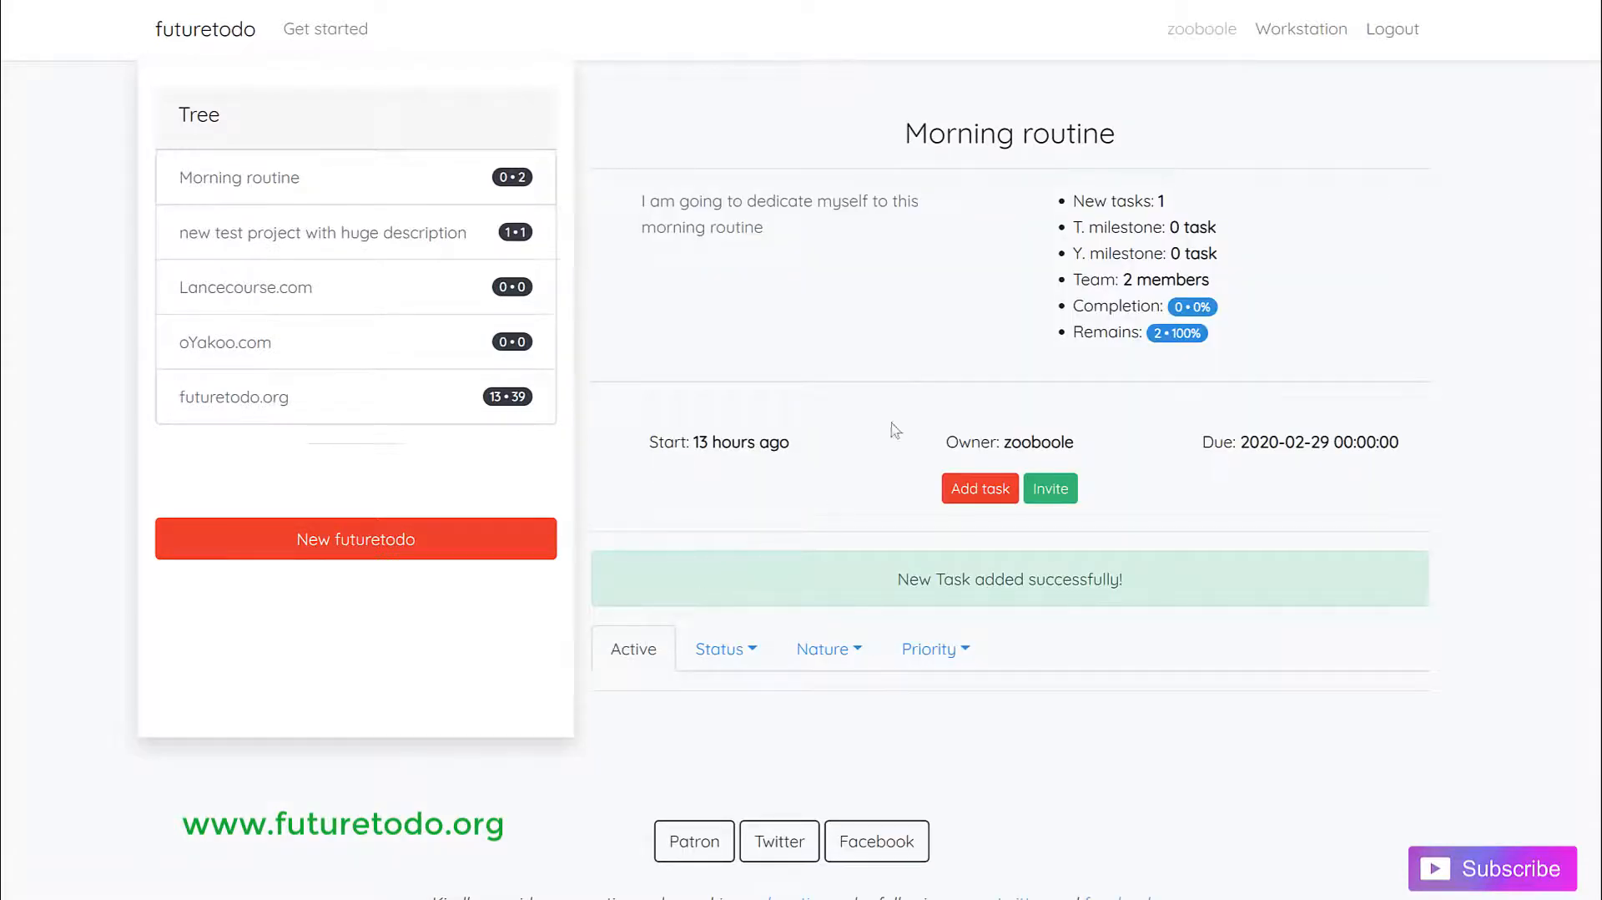
Create a second task "Take breakfast at 6AM" with nature Idea, status Memo, priority Safe and details "Eating time...."
left_click(991, 491)
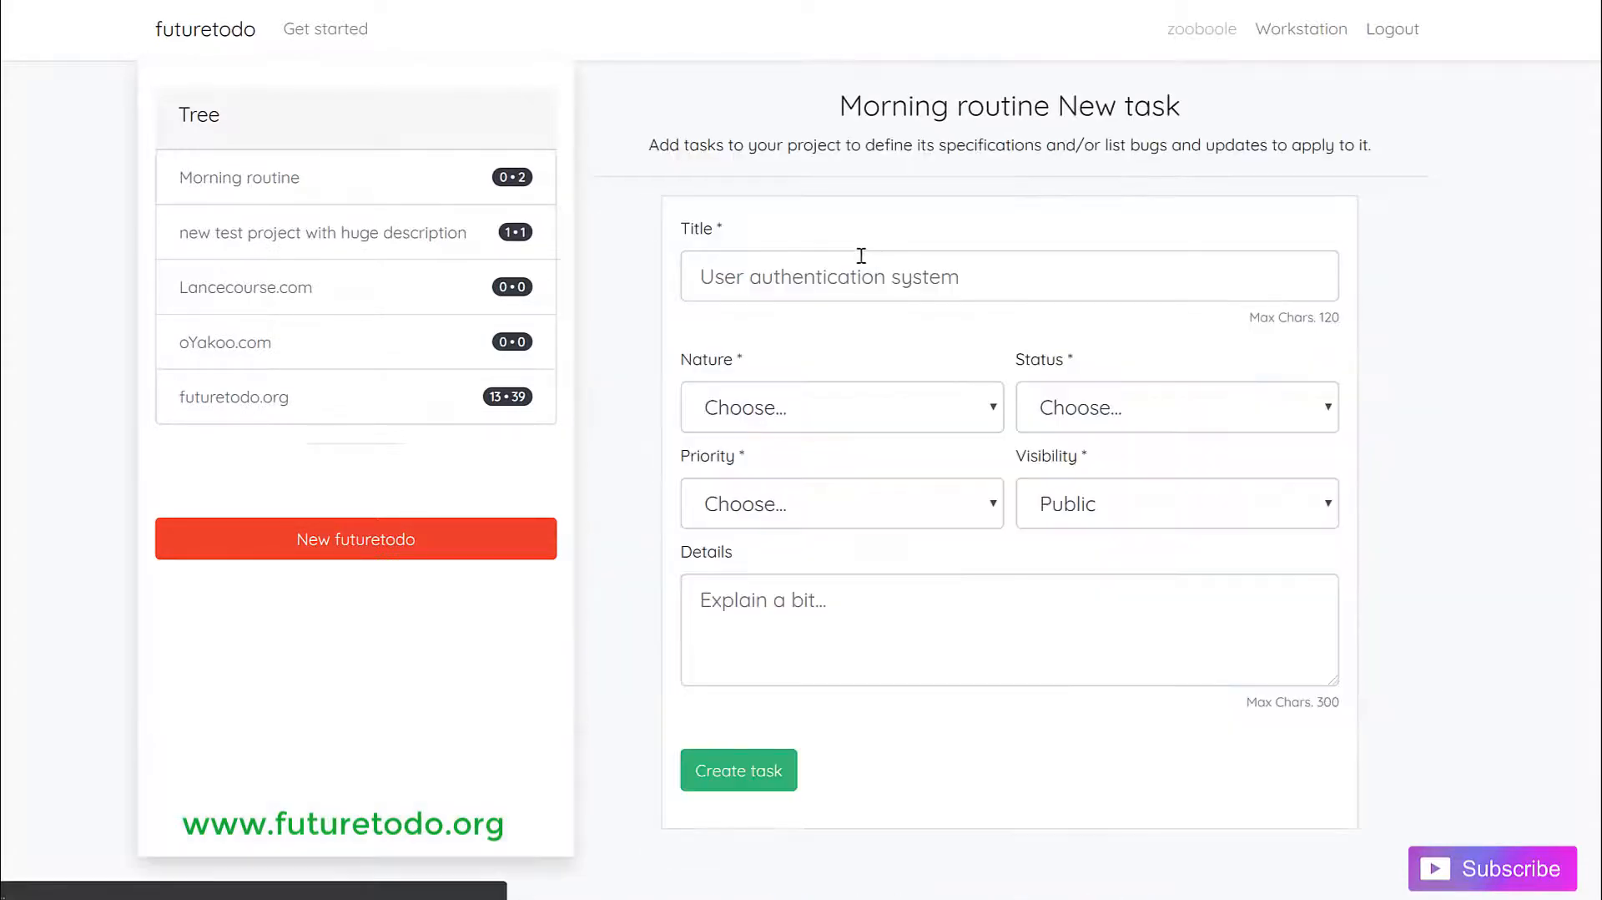
left_click(731, 274)
type("Take breakfast.")
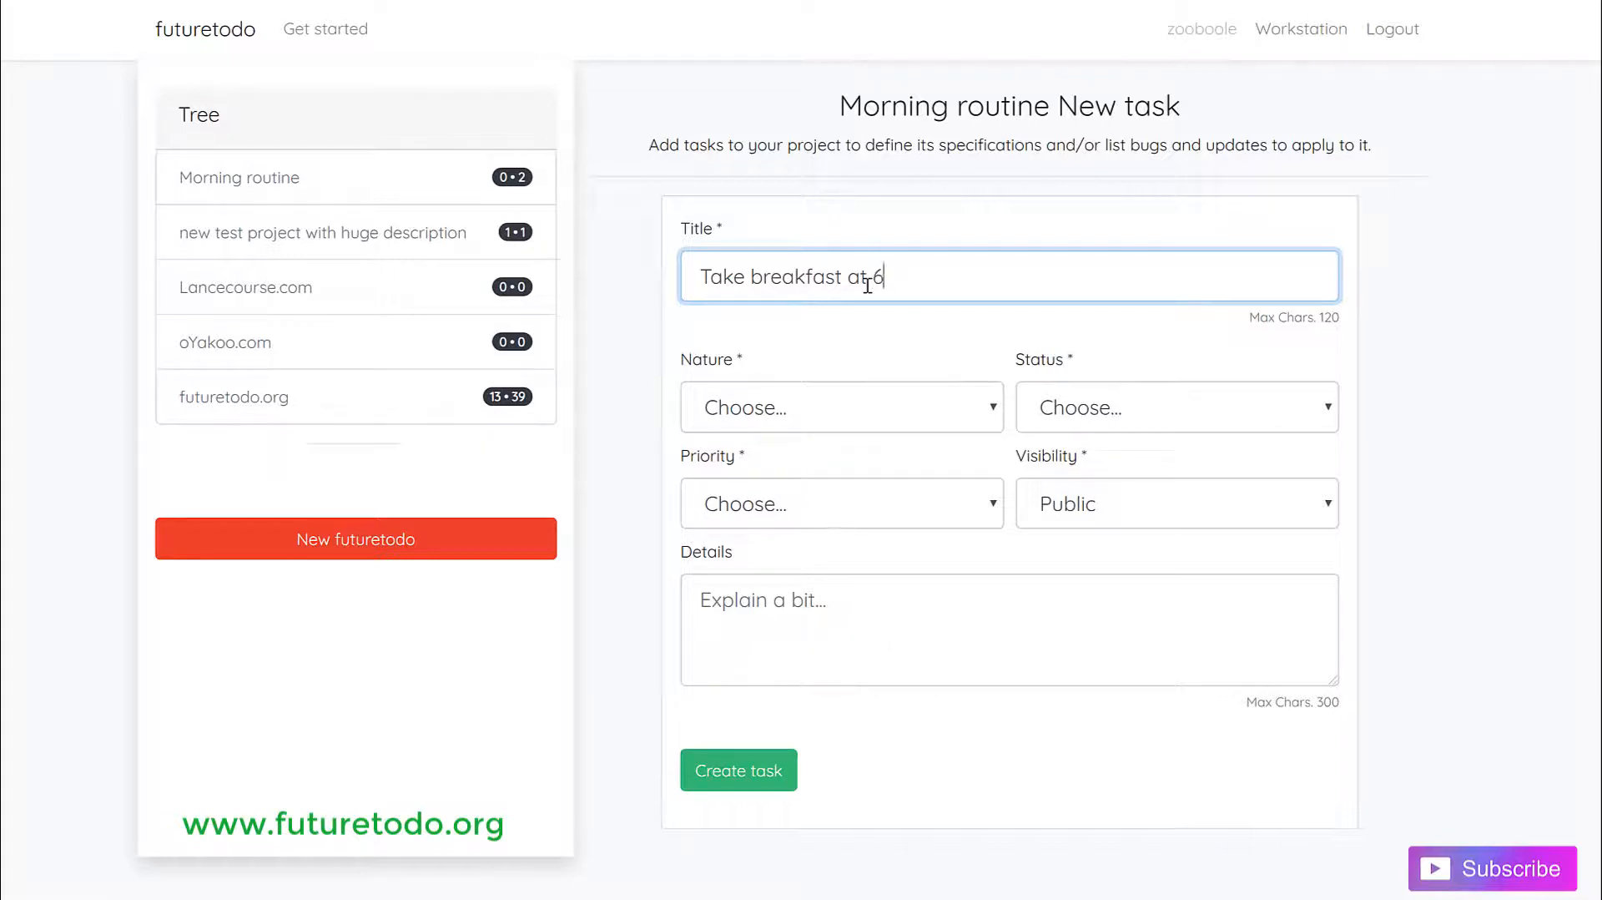
type("AM")
left_click(960, 417)
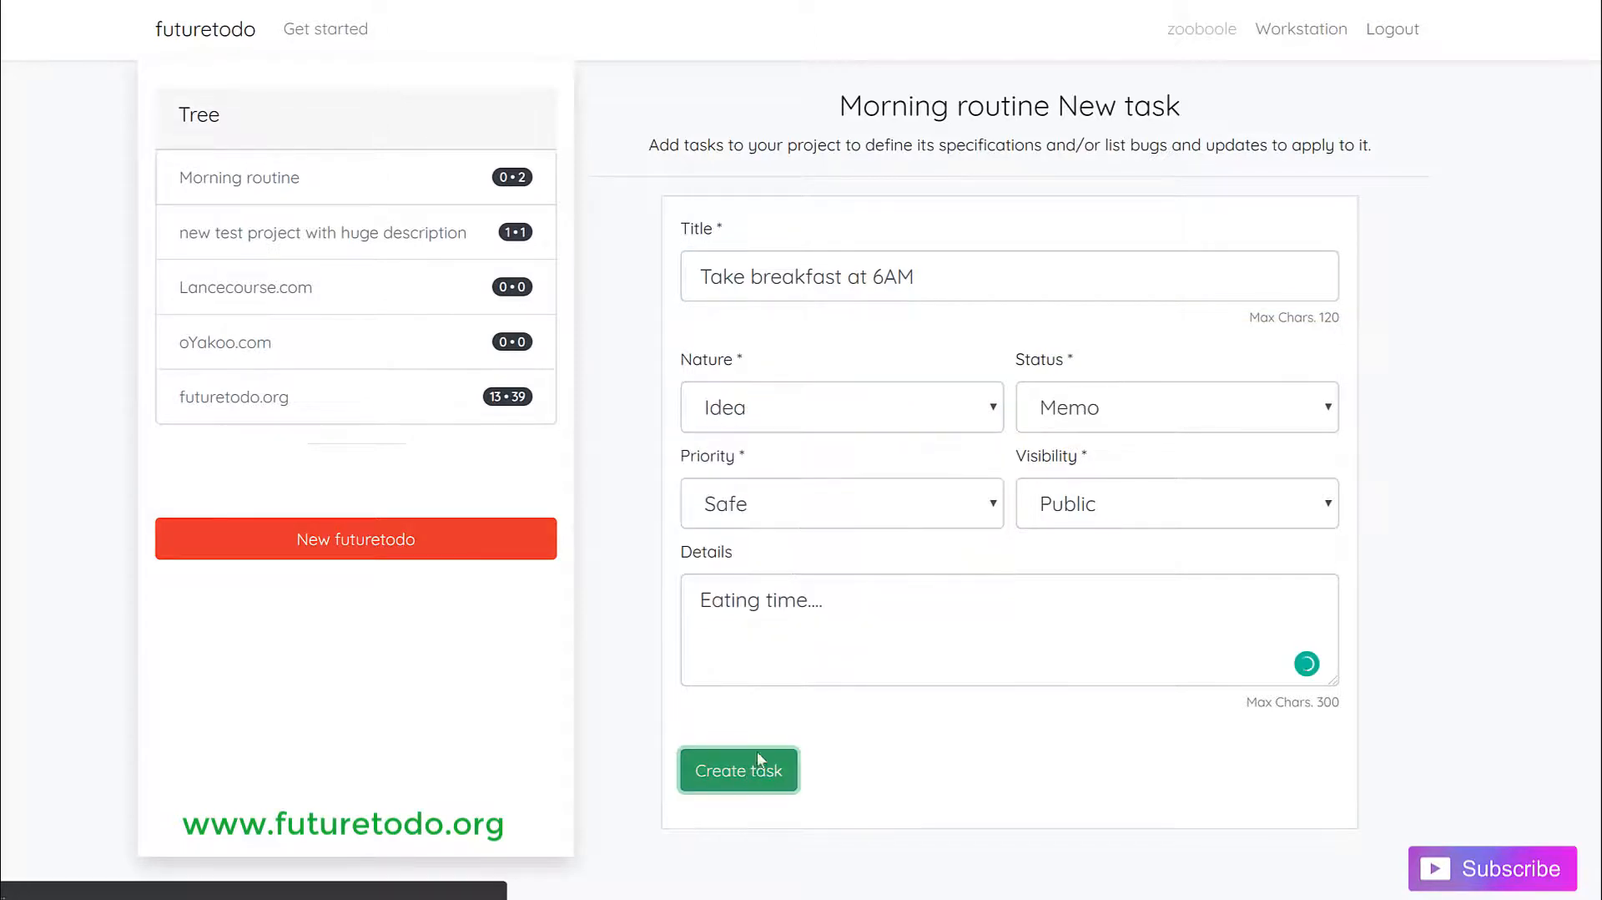
left_click(747, 763)
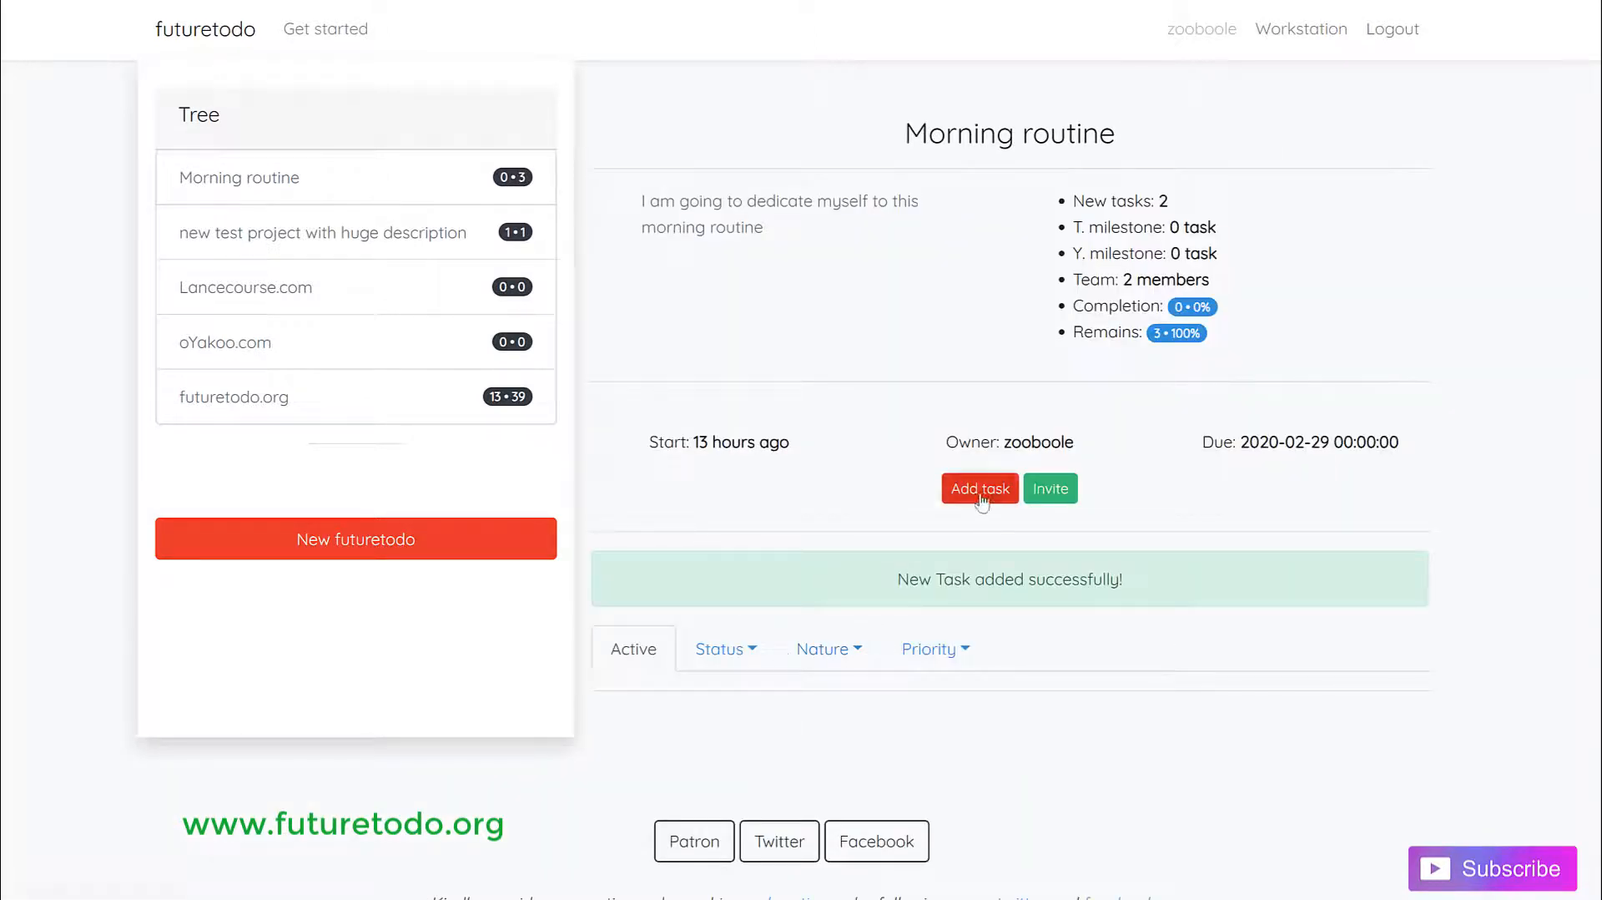
Filter the Morning routine tasks by Todo, Doing and Memo status in turn
left_click(747, 657)
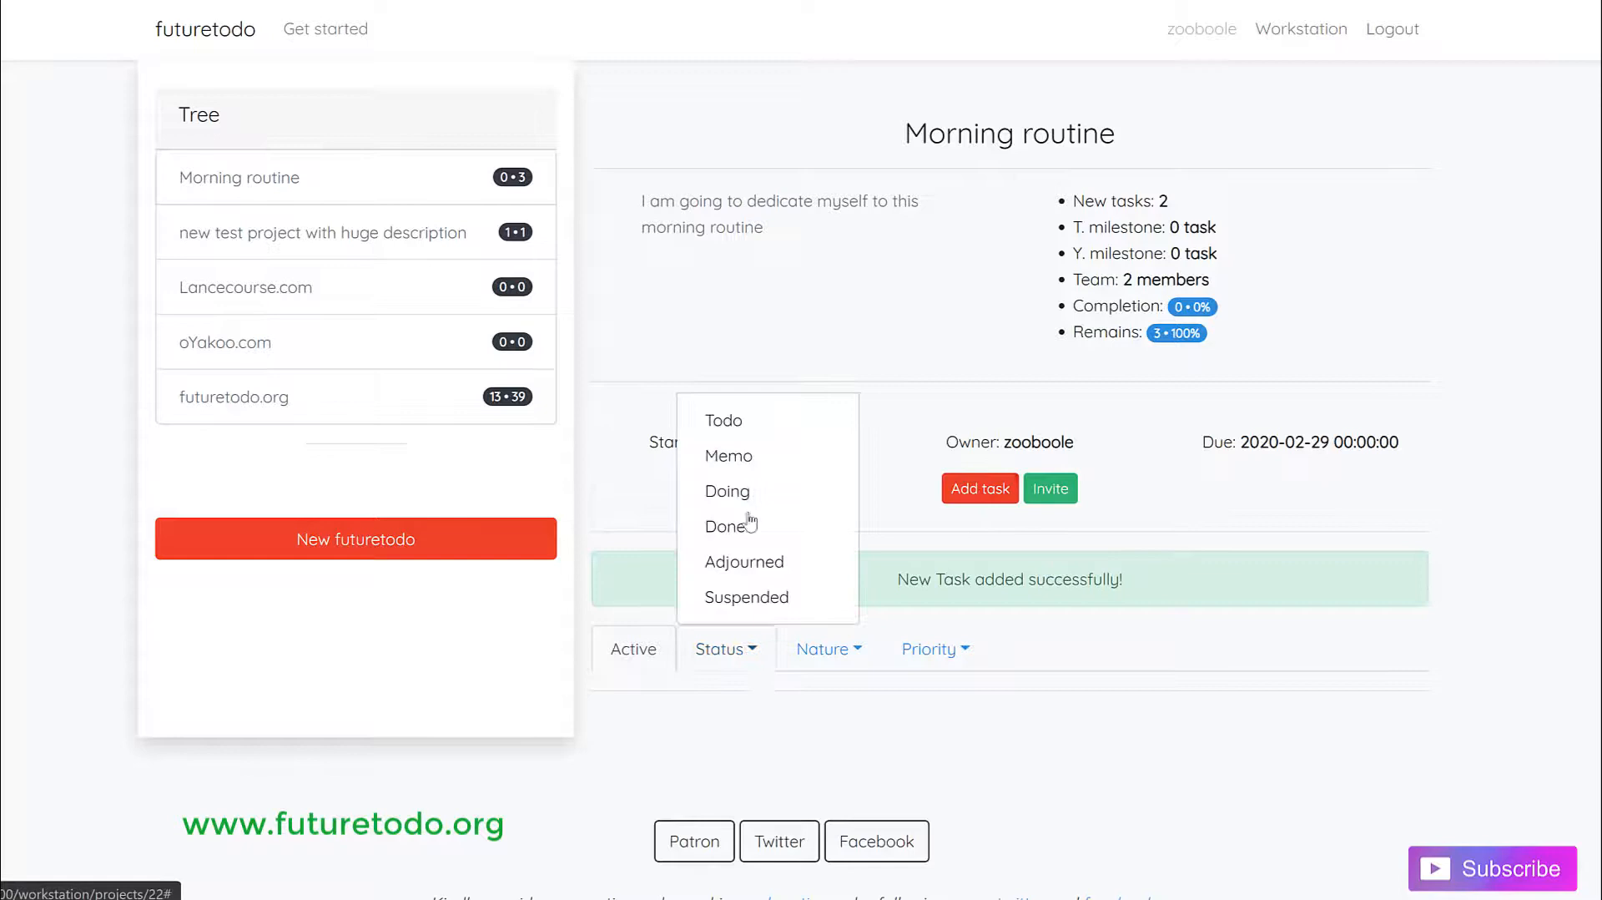
left_click(776, 422)
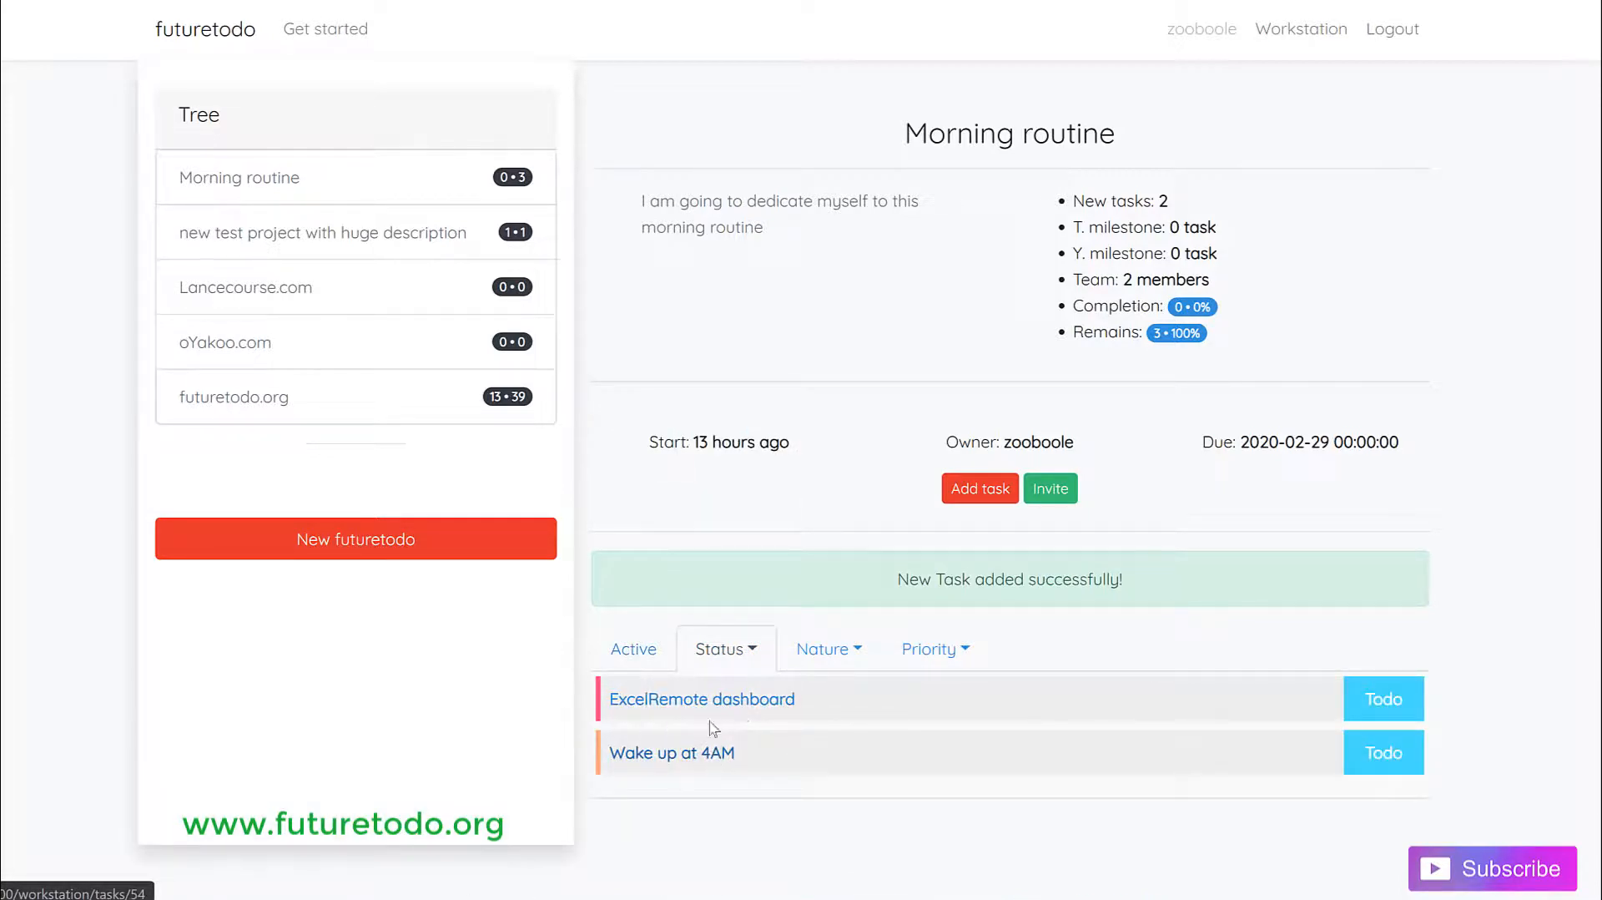
left_click(745, 657)
left_click(769, 499)
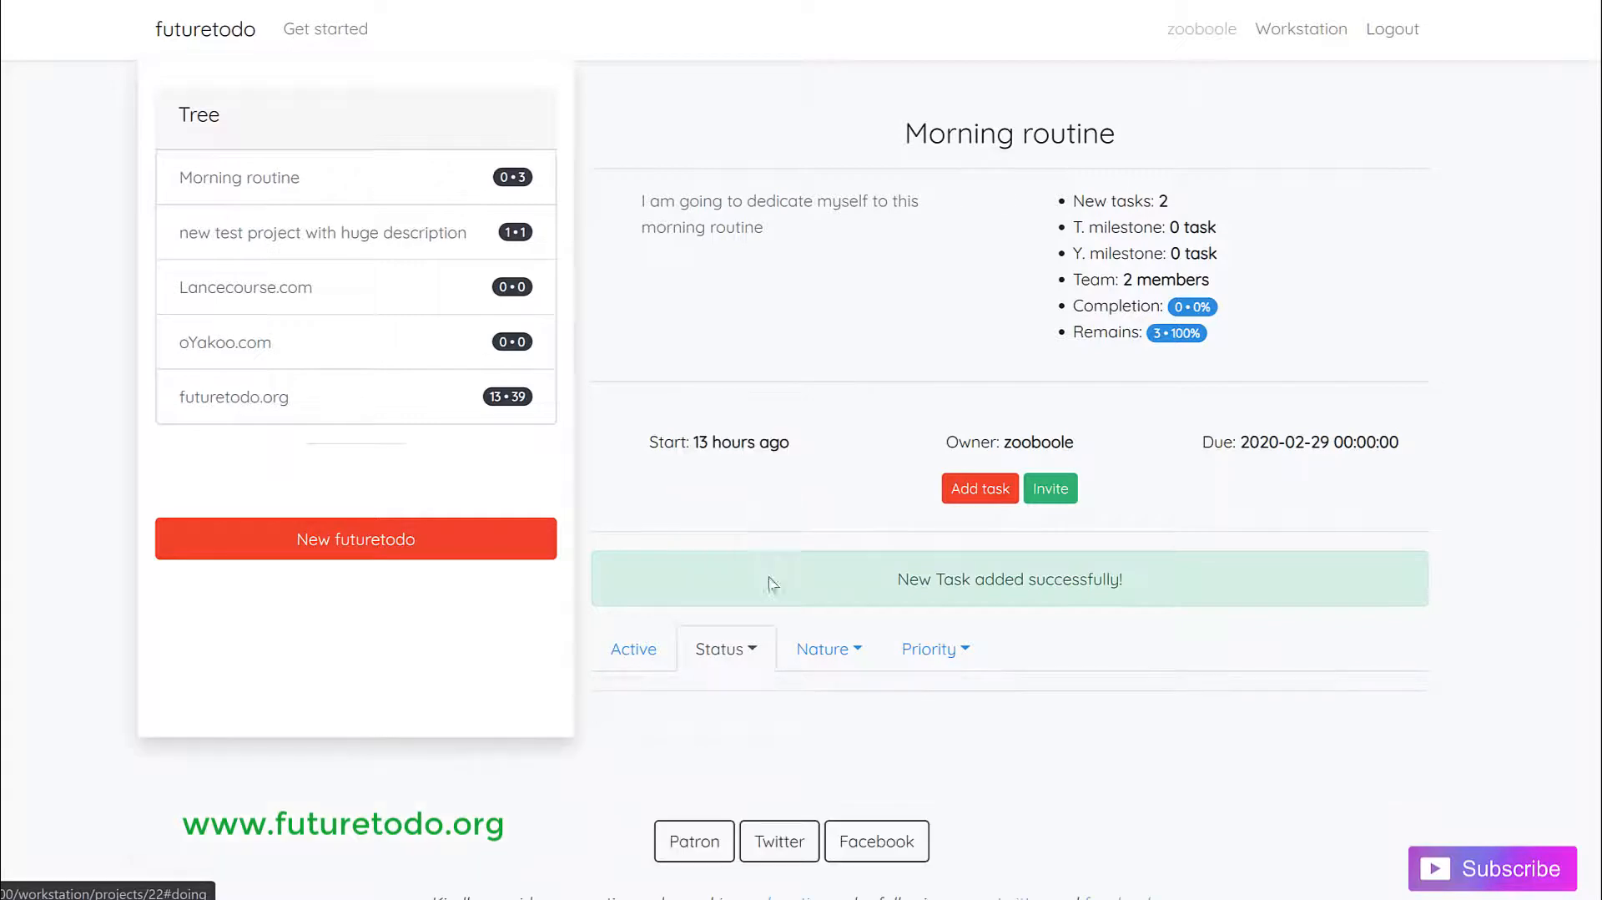
left_click(756, 656)
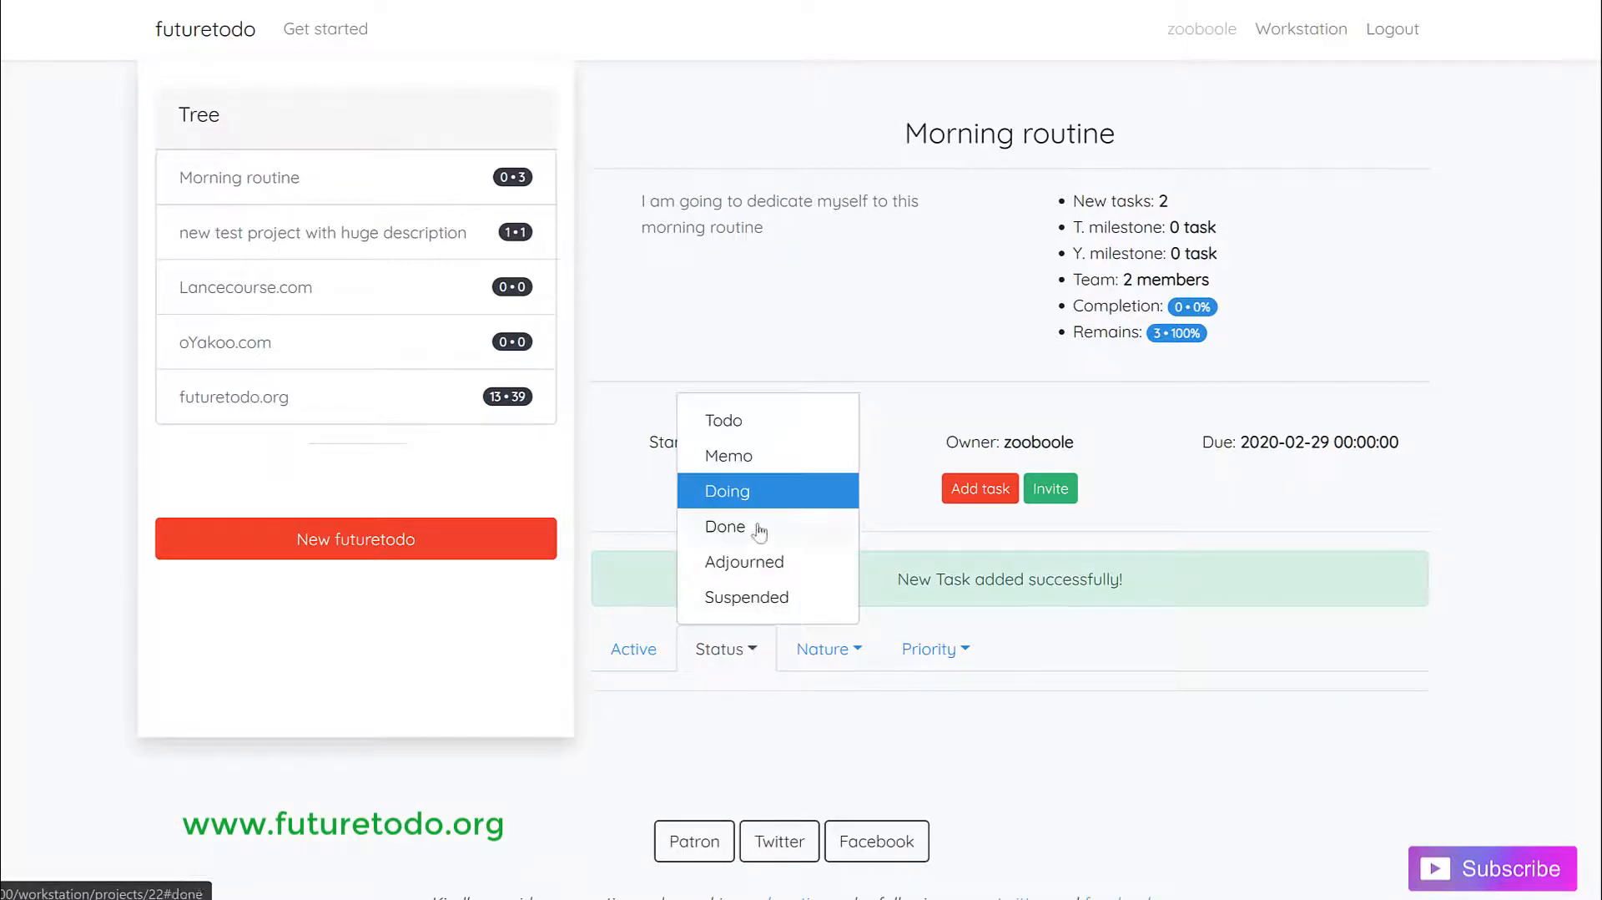
left_click(754, 458)
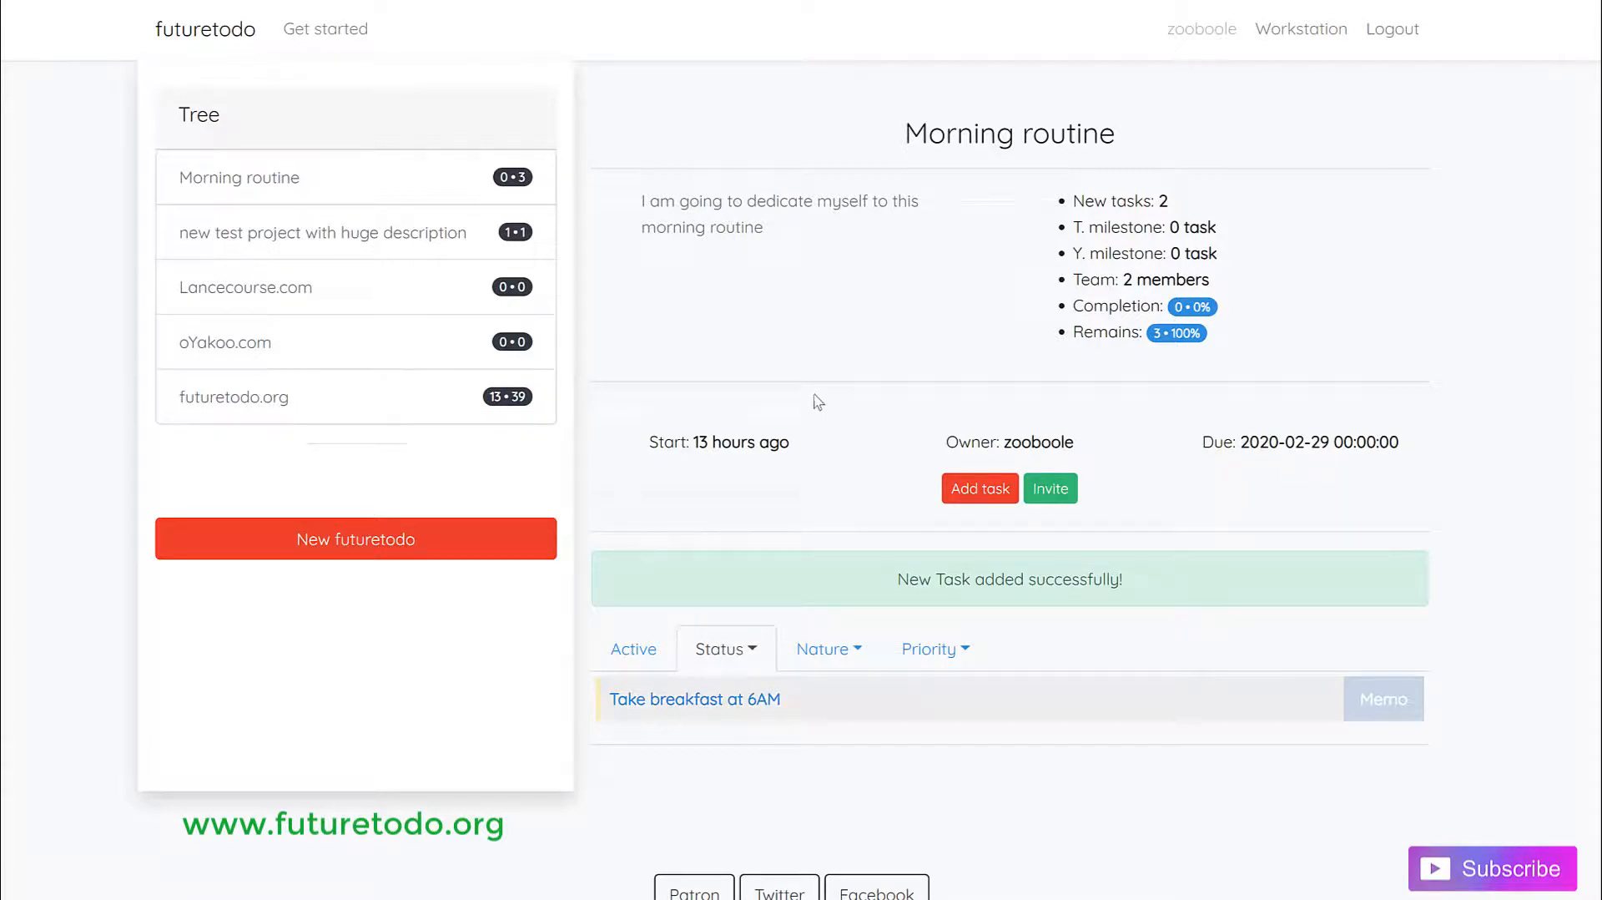
Reload the Morning routine project, and open the futuretodo.org project to view its active tasks
left_click(303, 182)
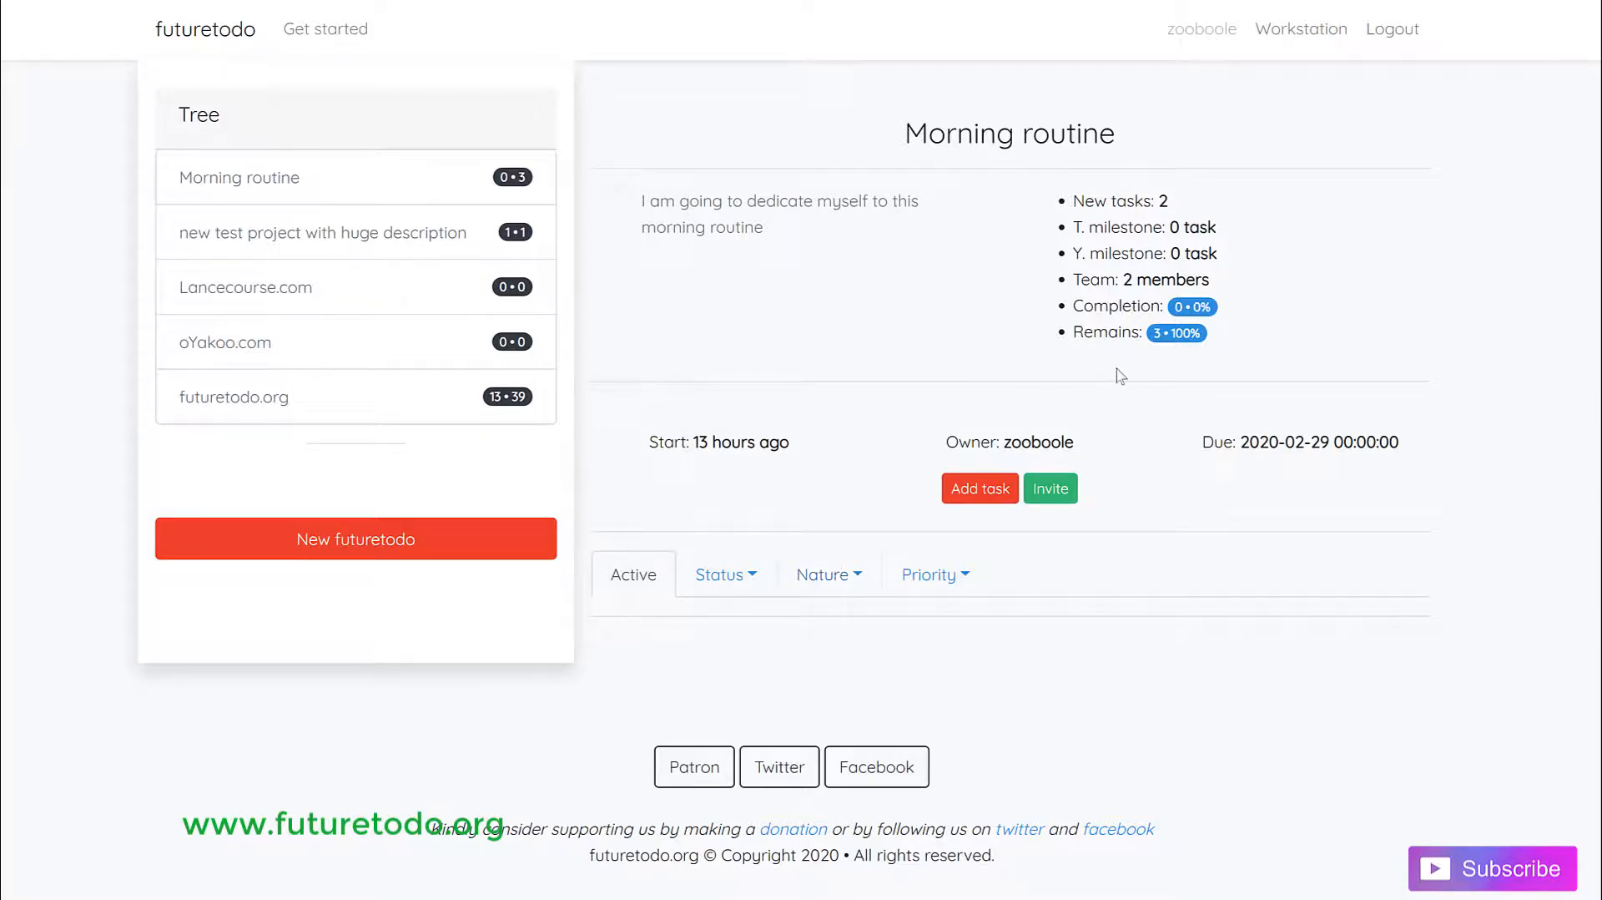
scroll(1073, 314, "down", 1)
scroll(918, 321, "up", 1)
left_click(268, 396)
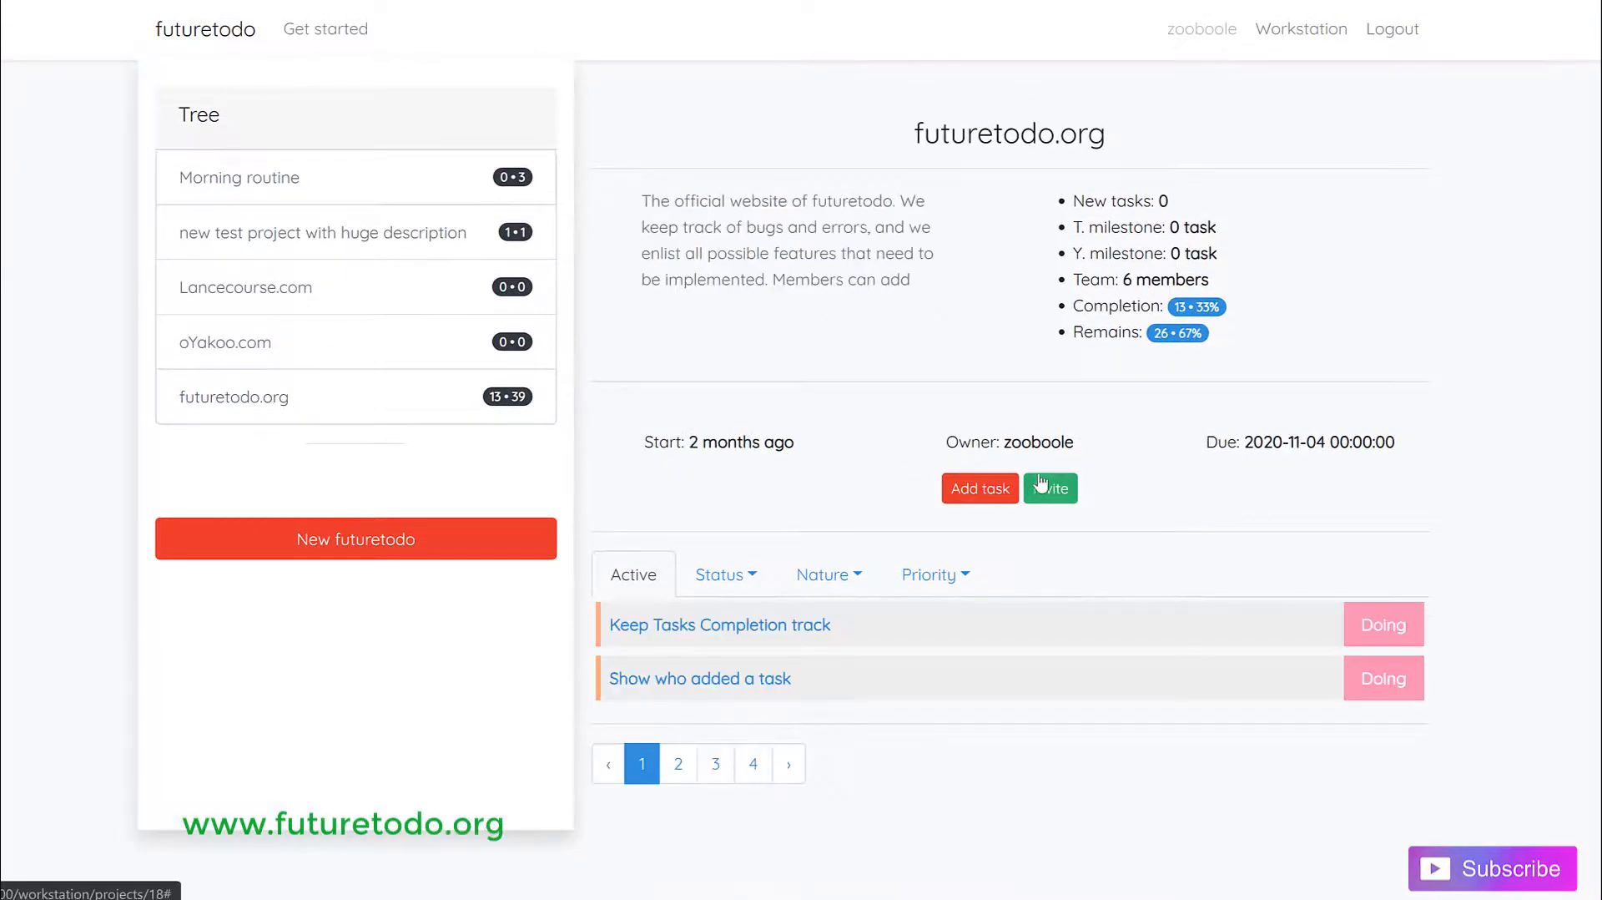
scroll(1078, 465, "down", 2)
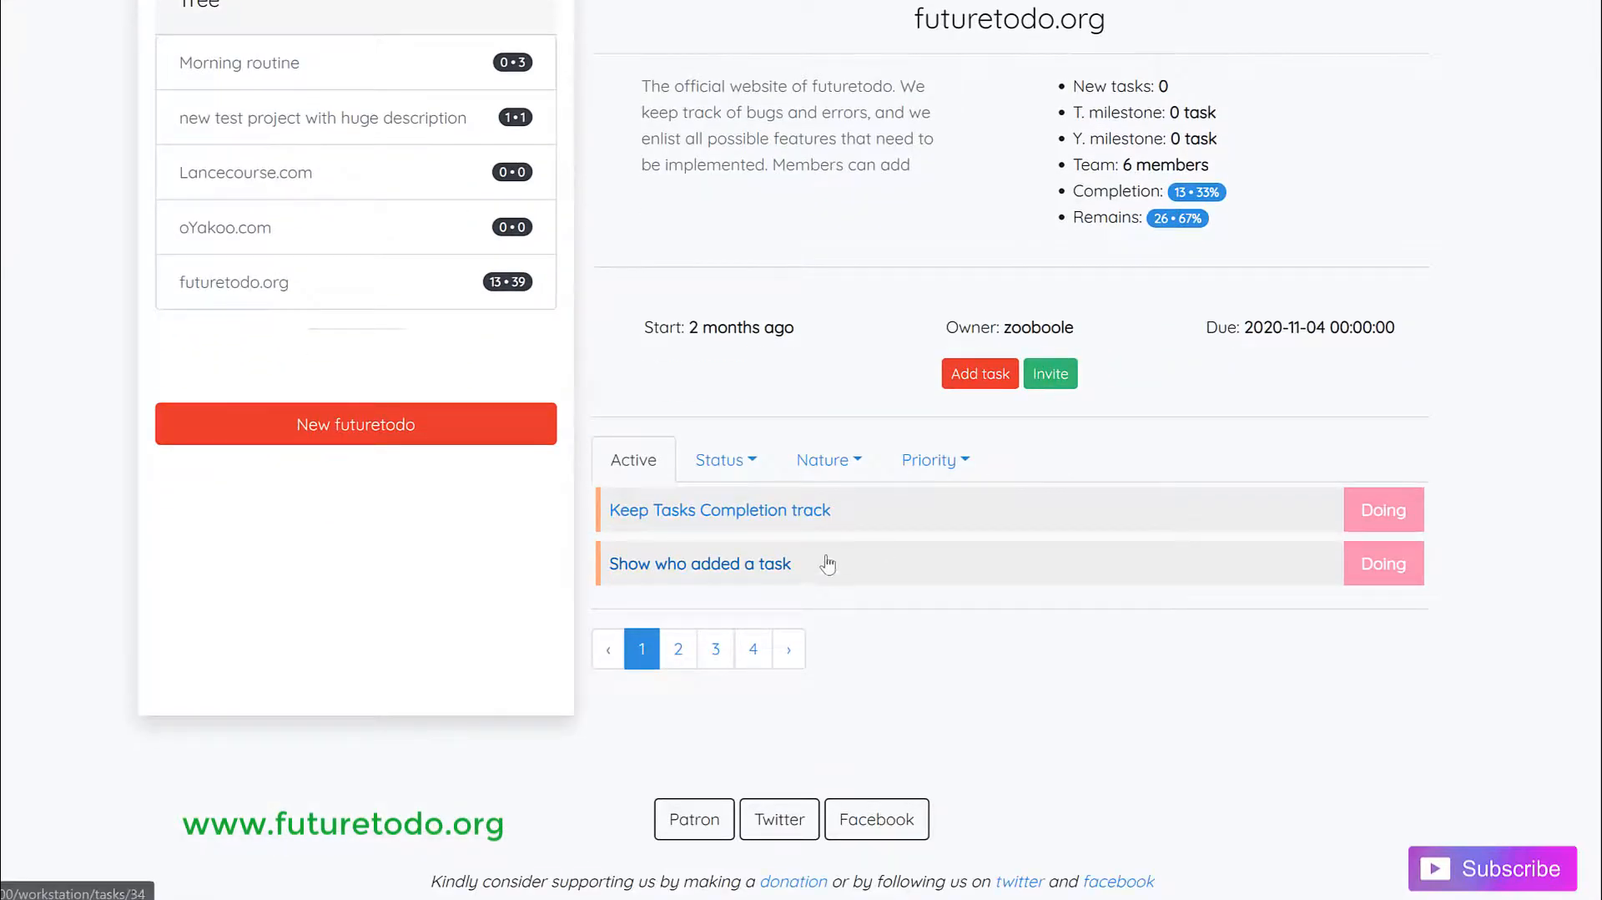
scroll(1074, 355, "up", 2)
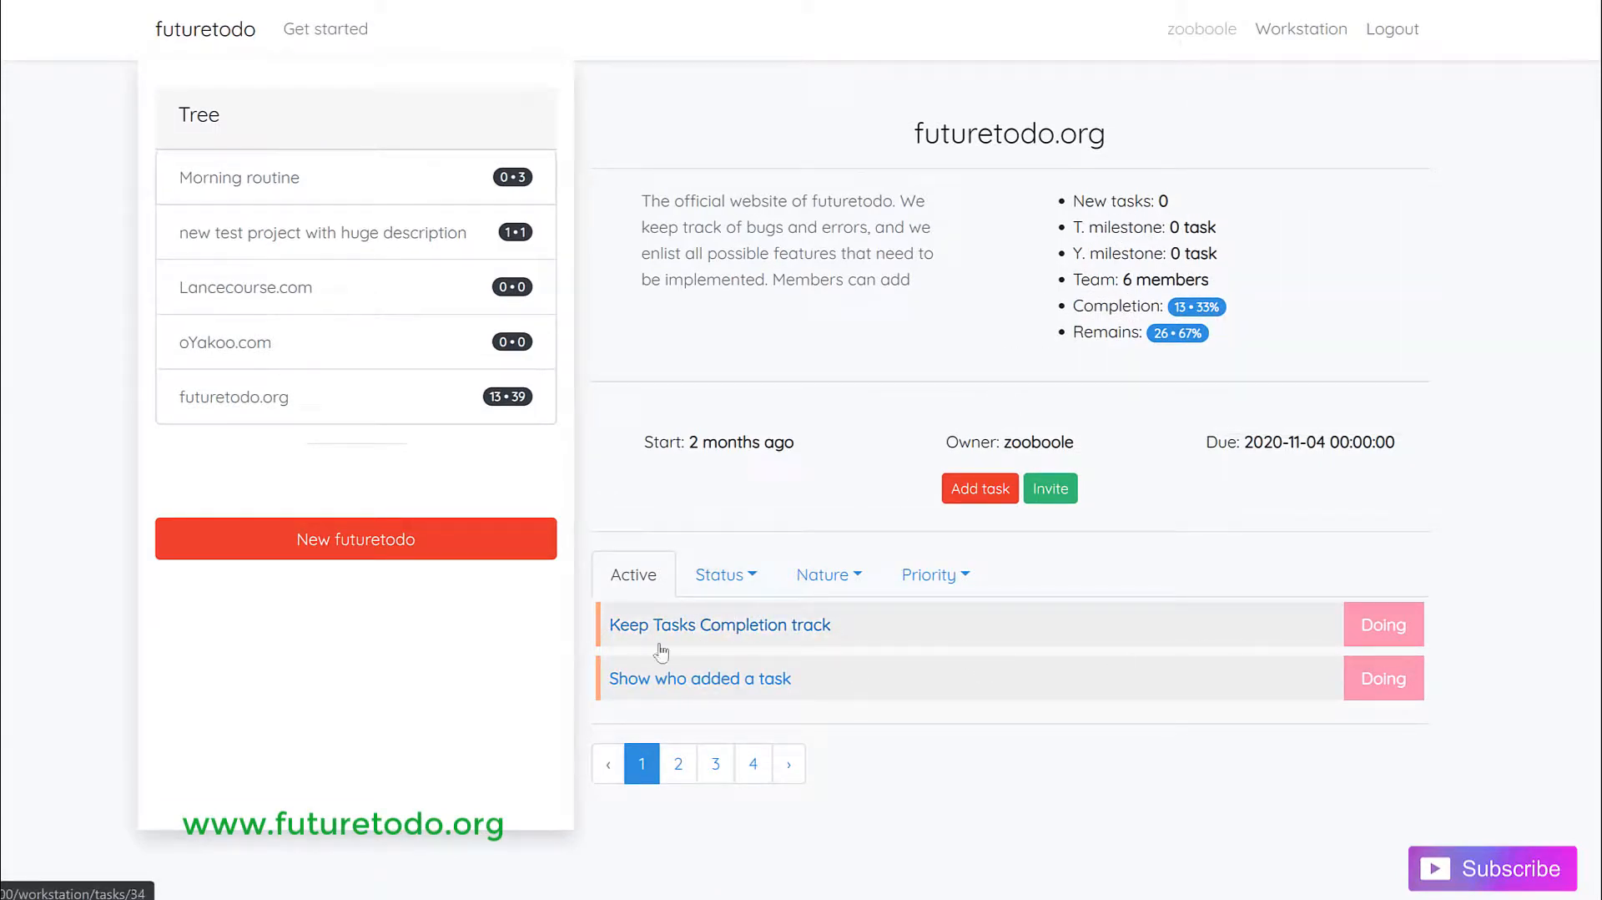
Go to page 2 of the futuretodo.org task list and filter it by Todo status to review the tasks
left_click(679, 764)
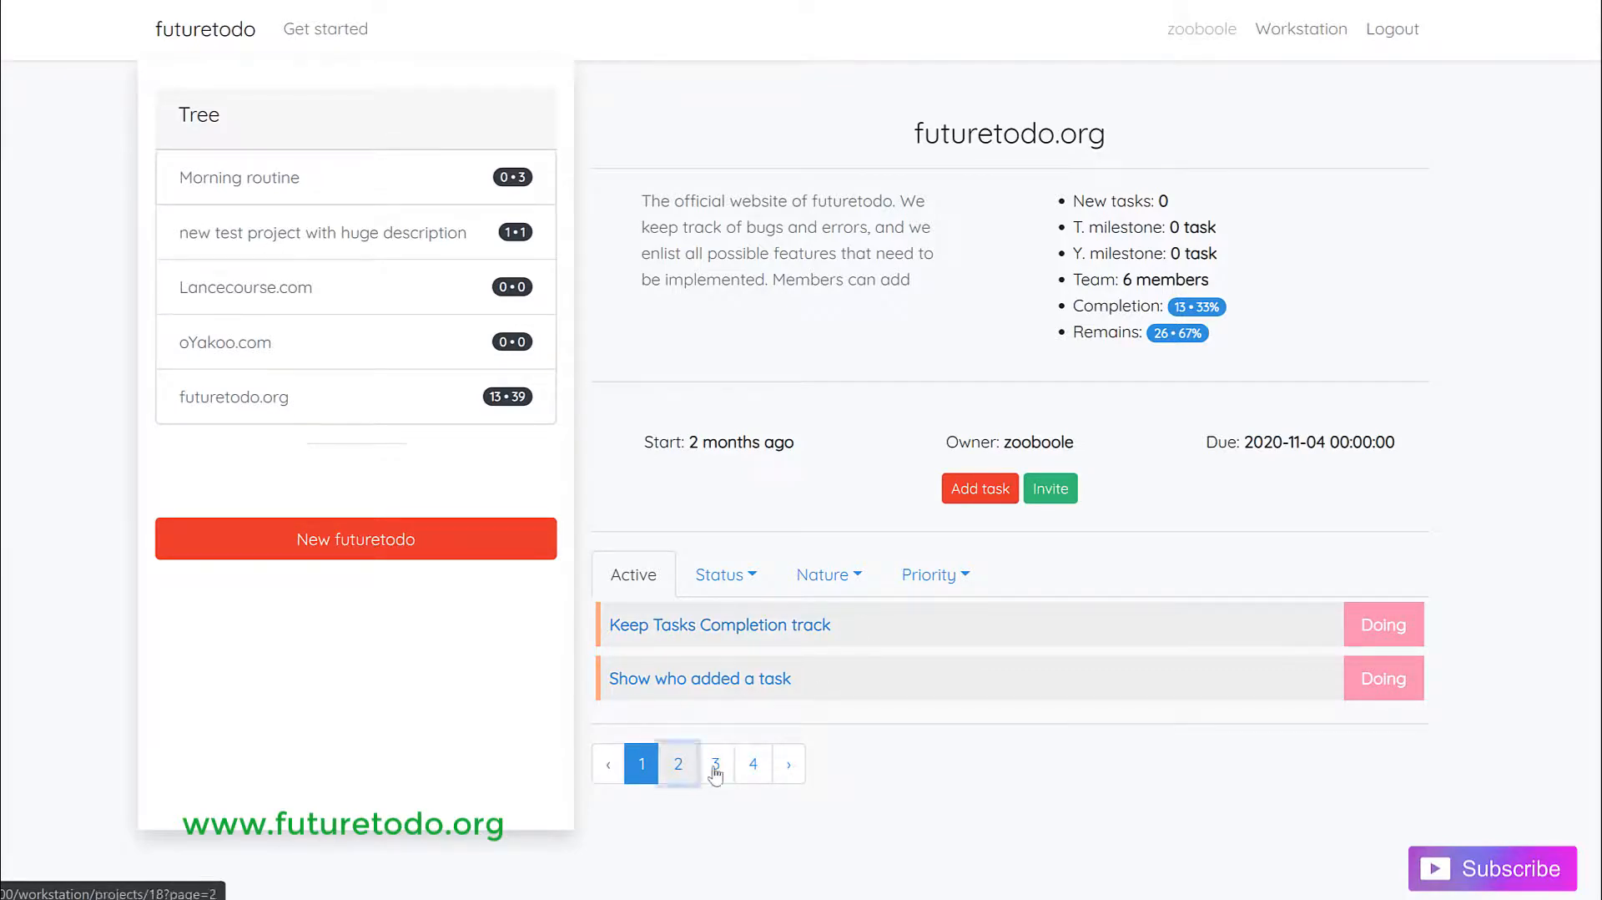
left_click(725, 591)
left_click(723, 624)
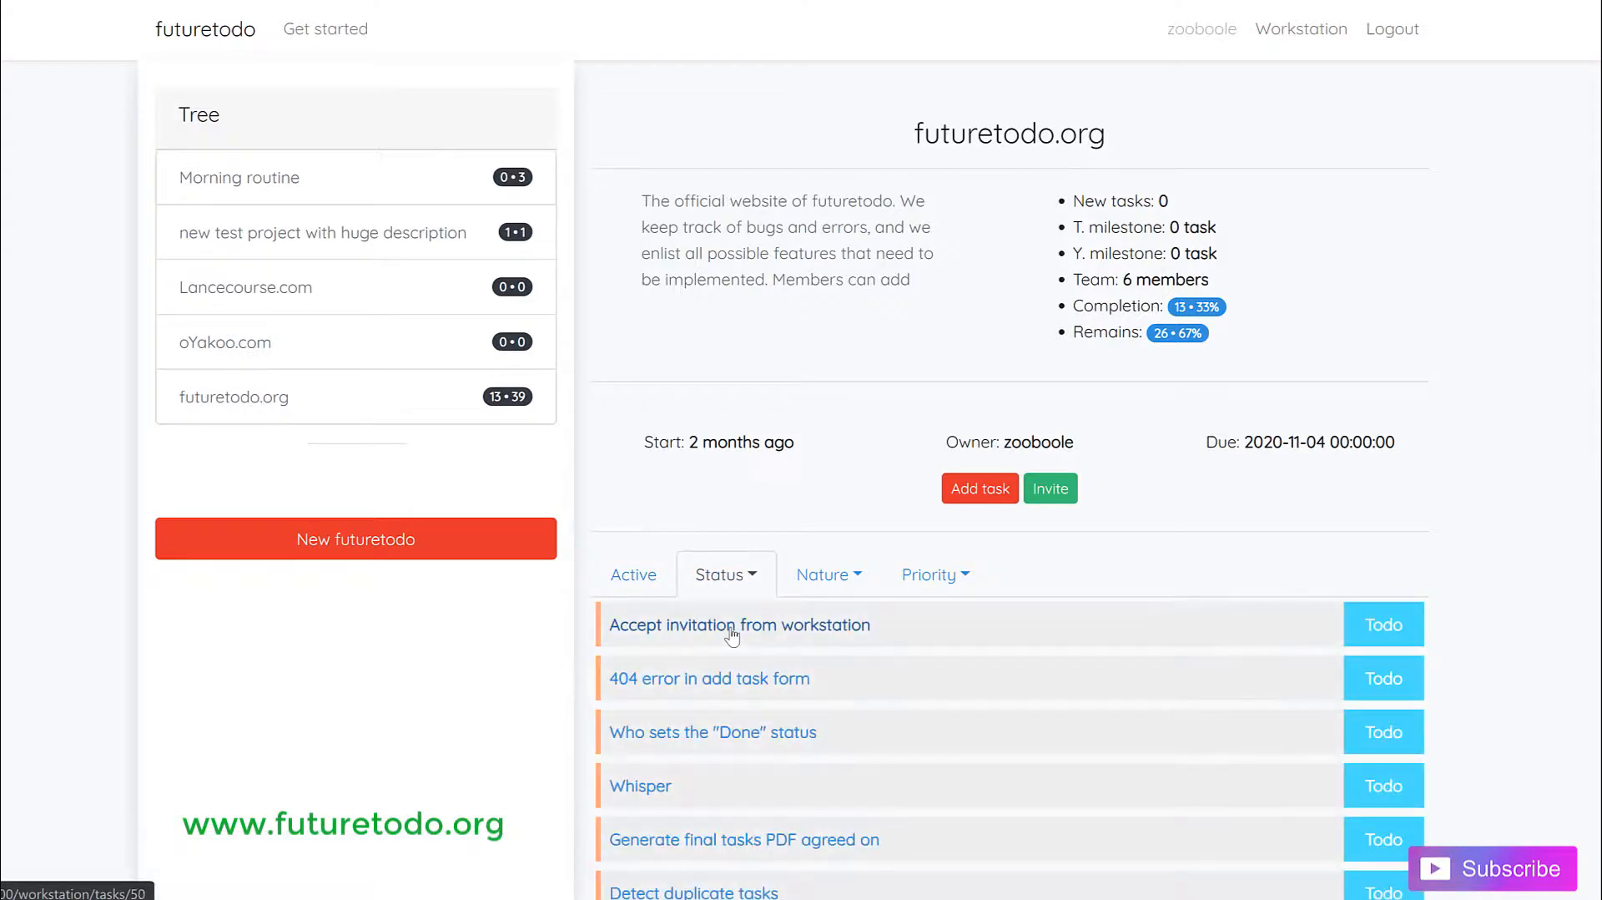
scroll(788, 680, "down", 5)
scroll(729, 260, "down", 7)
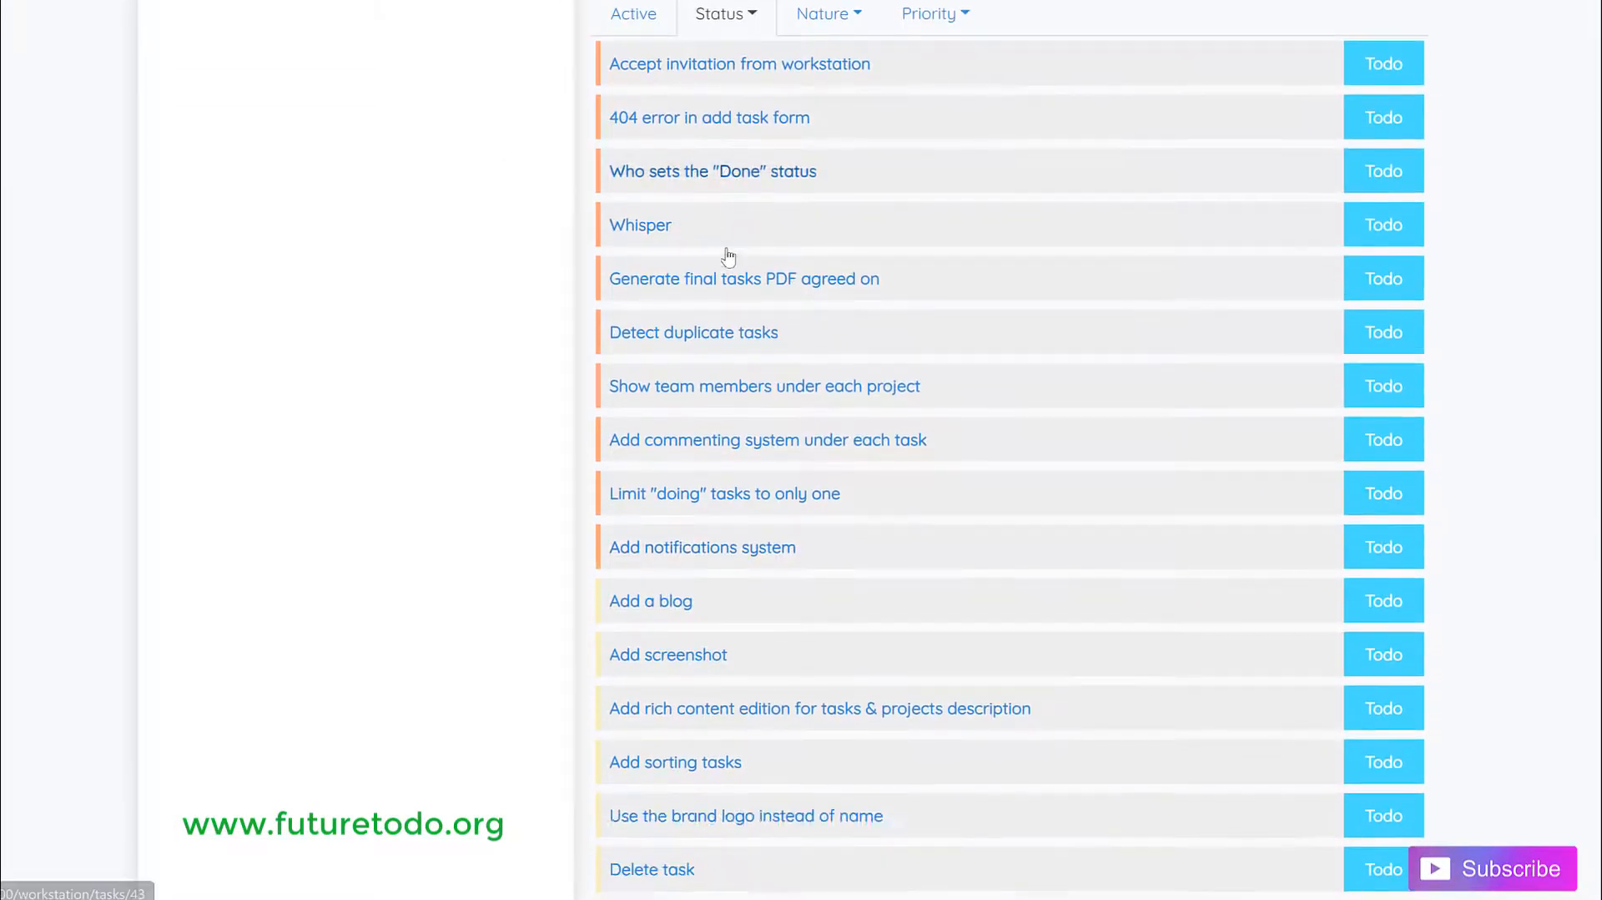
scroll(835, 345, "up", 10)
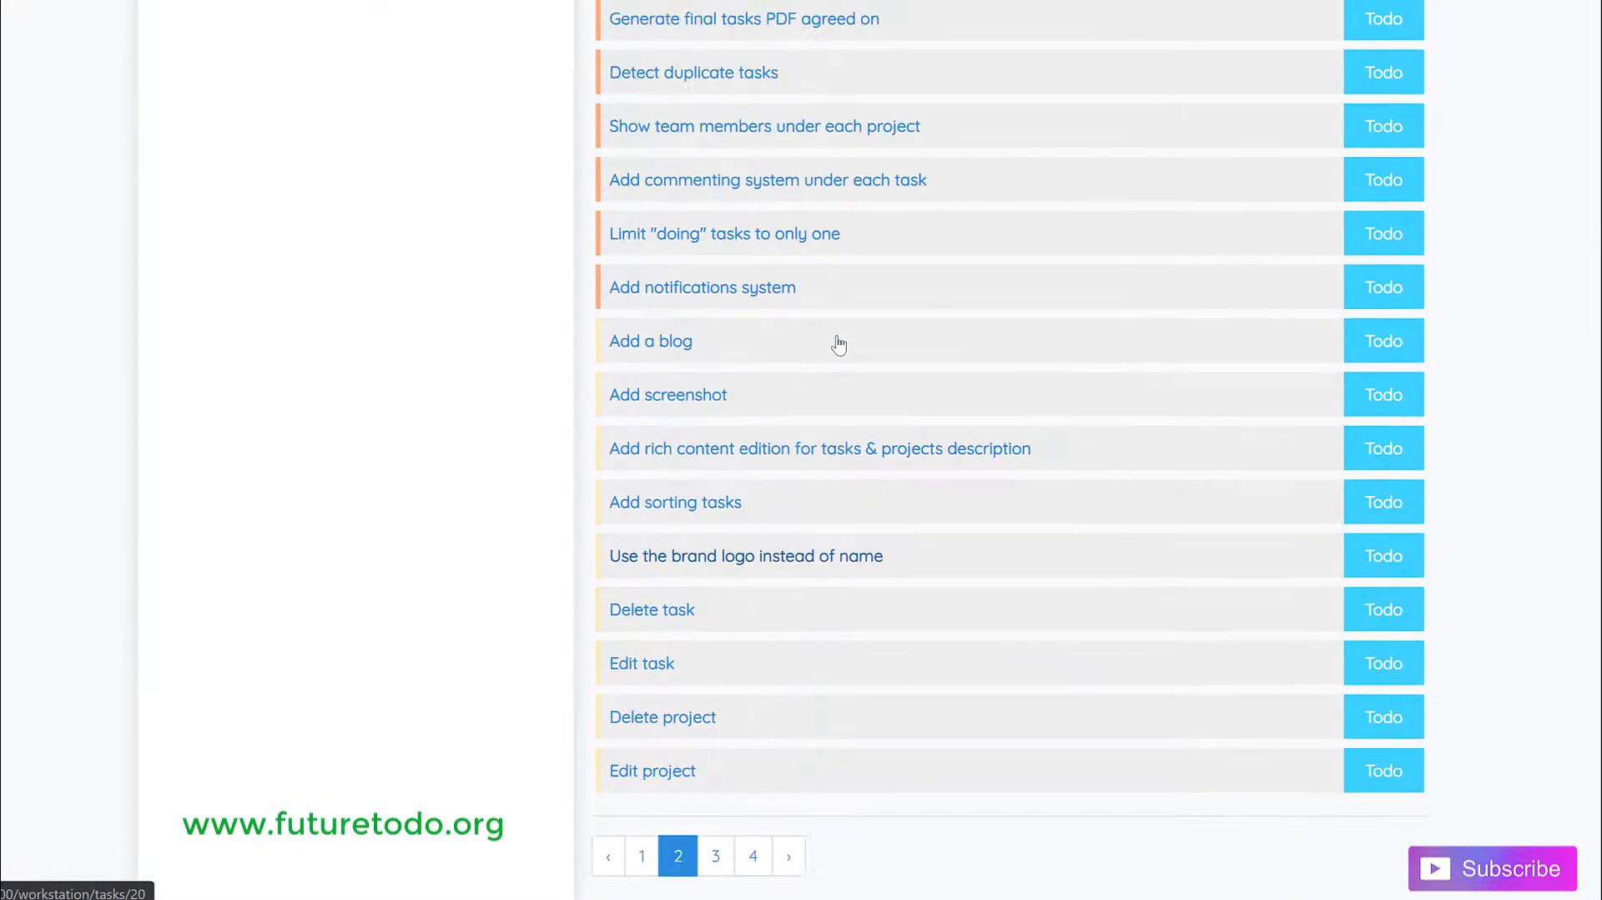
scroll(838, 343, "up", 3)
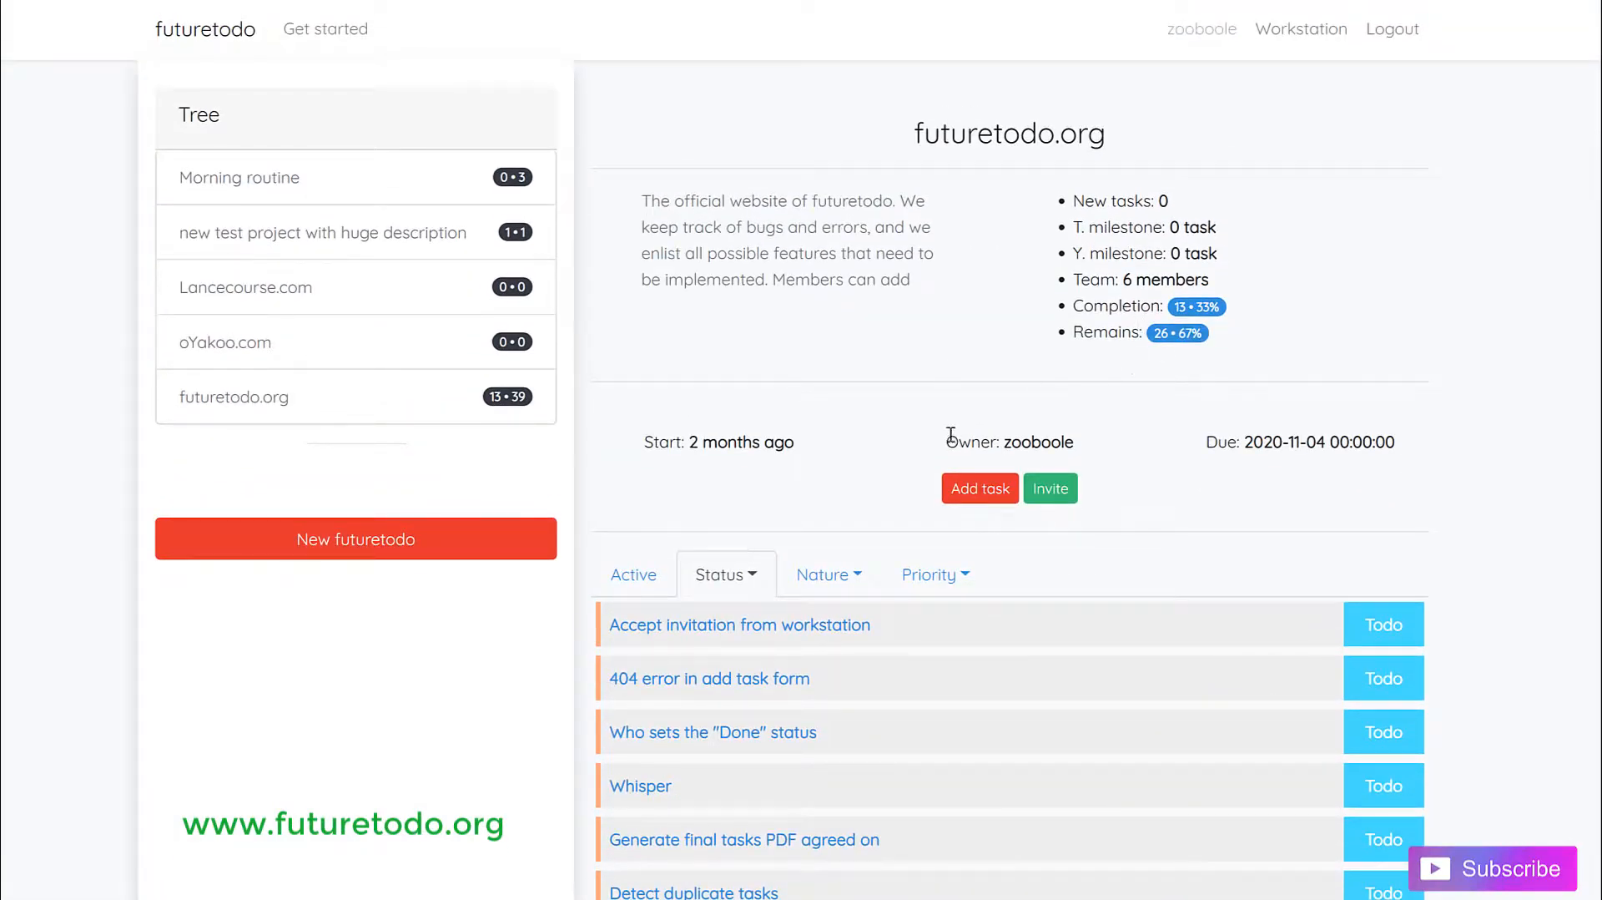
scroll(951, 435, "down", 13)
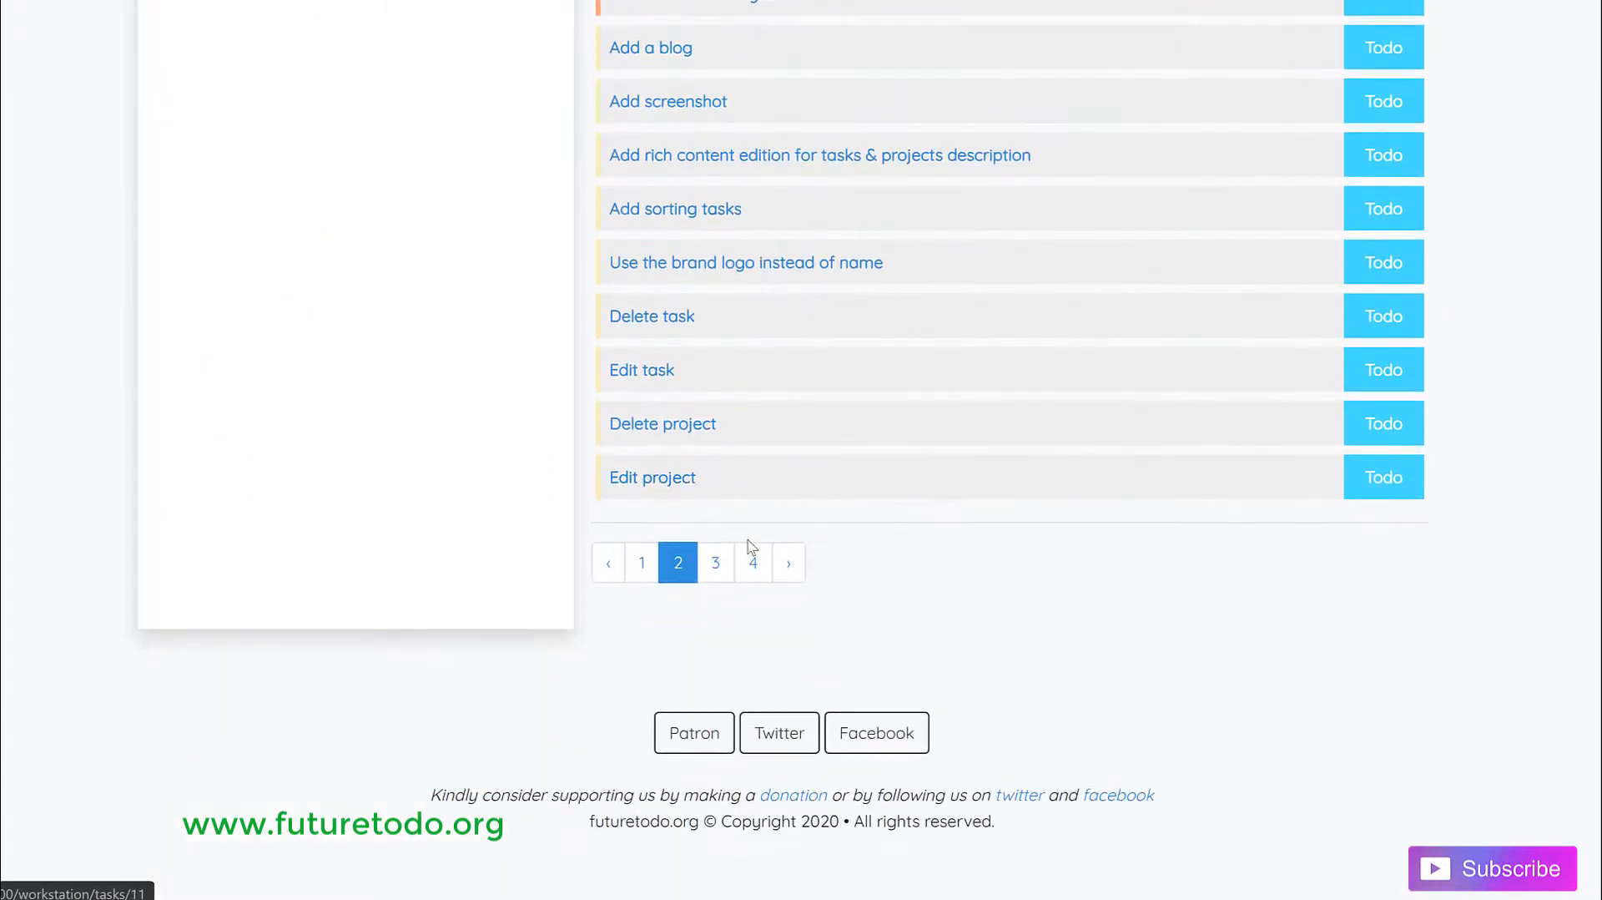
Browse pages 3 and 4 of the futuretodo.org task list and return to page 1
left_click(715, 561)
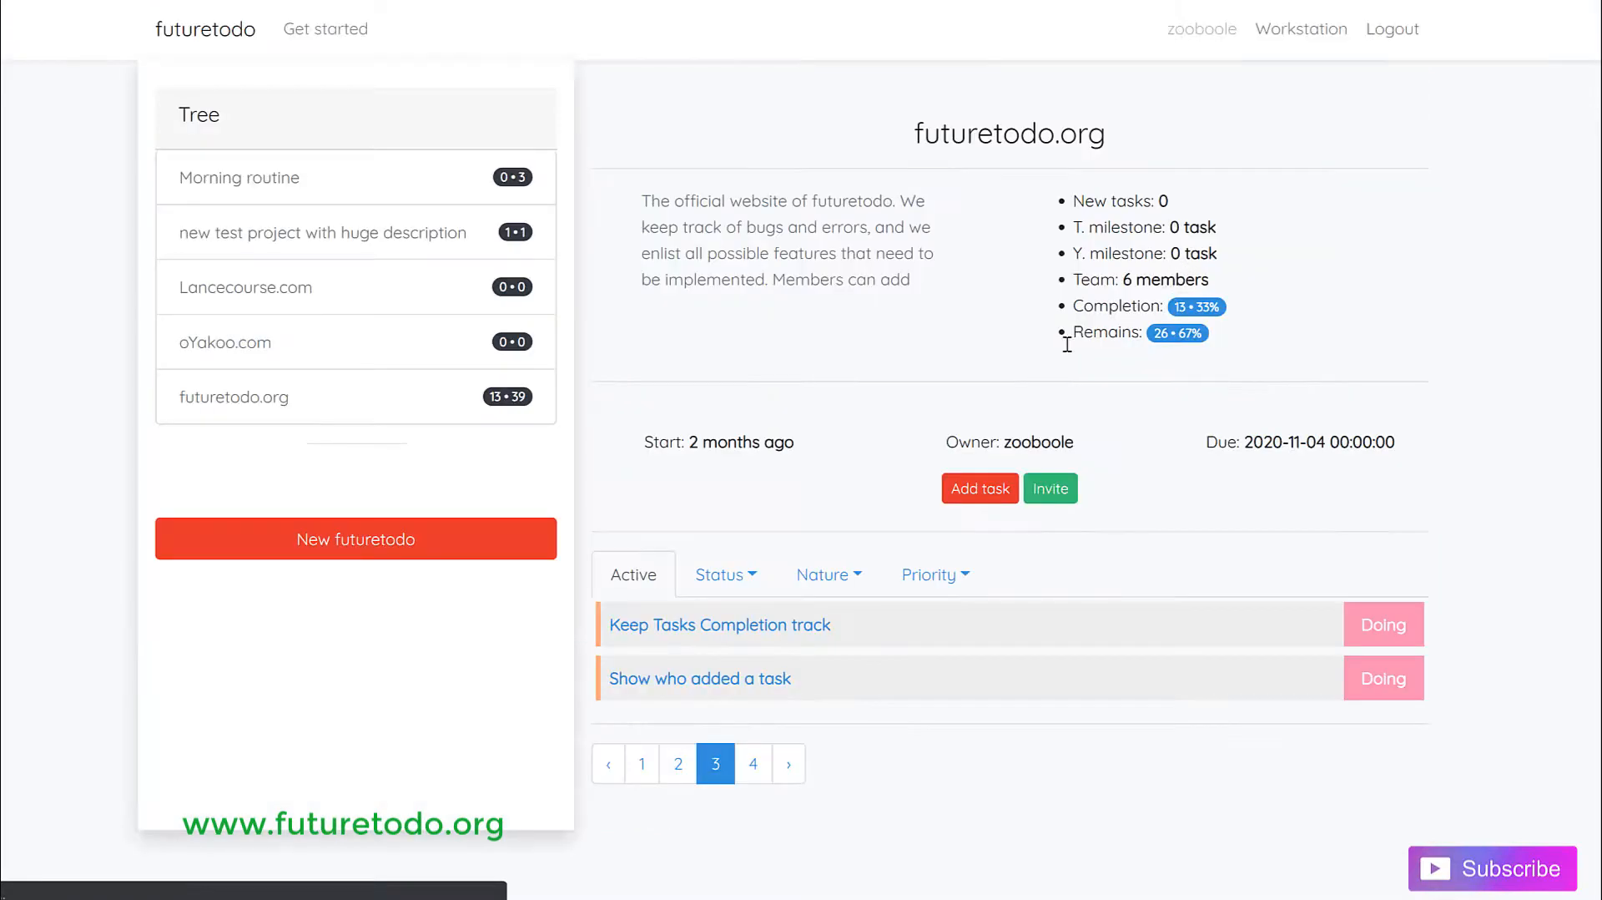
scroll(990, 350, "down", 2)
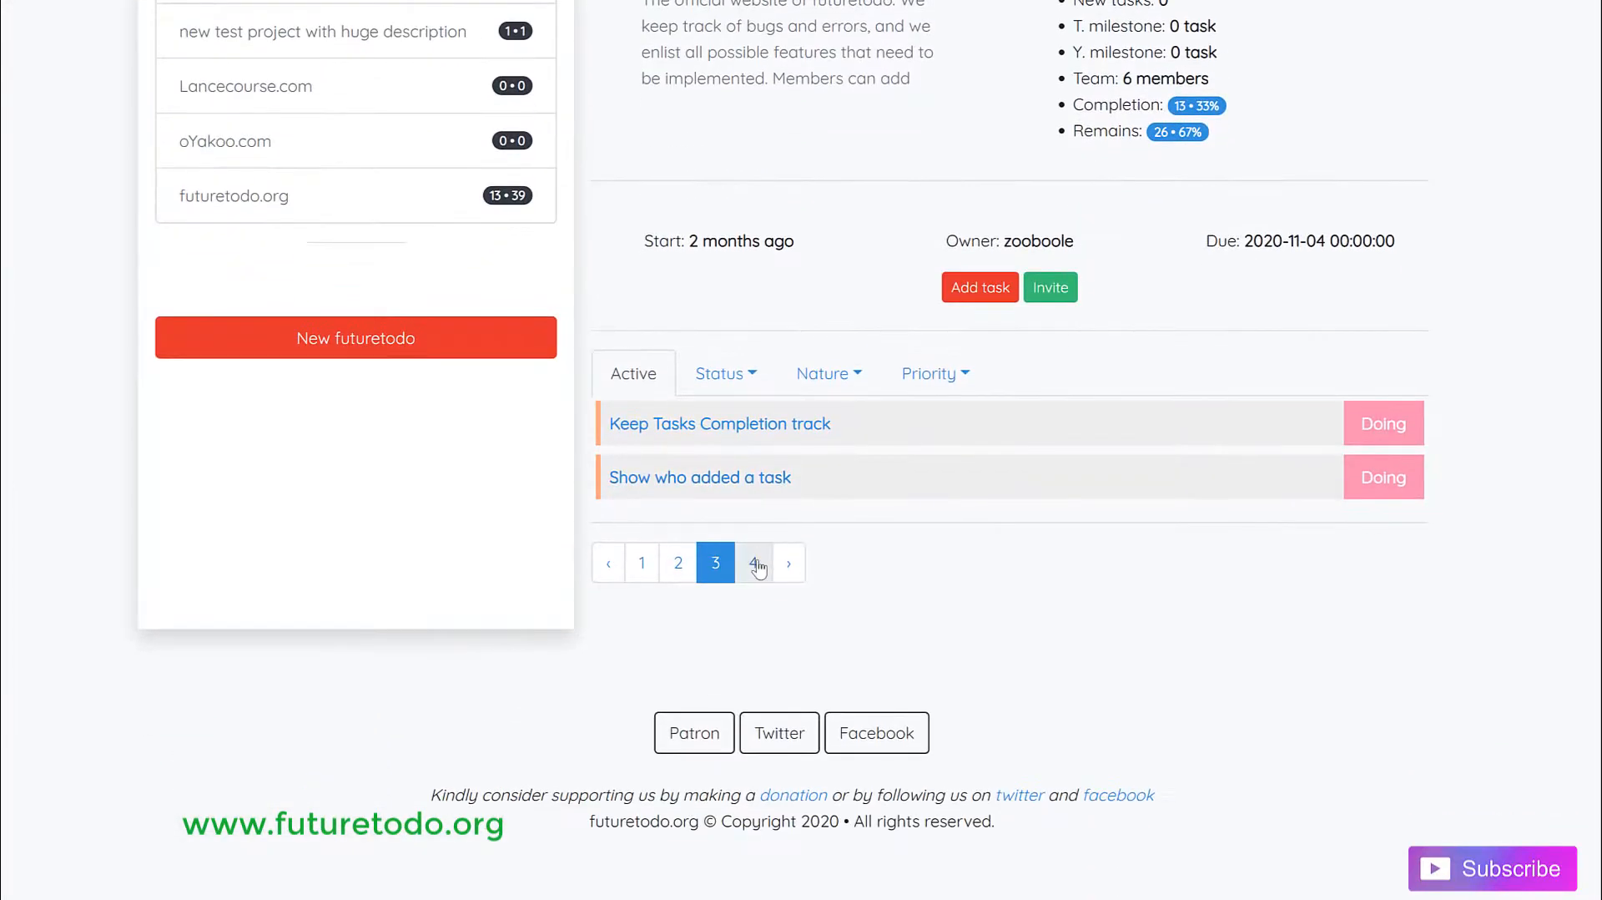
left_click(756, 564)
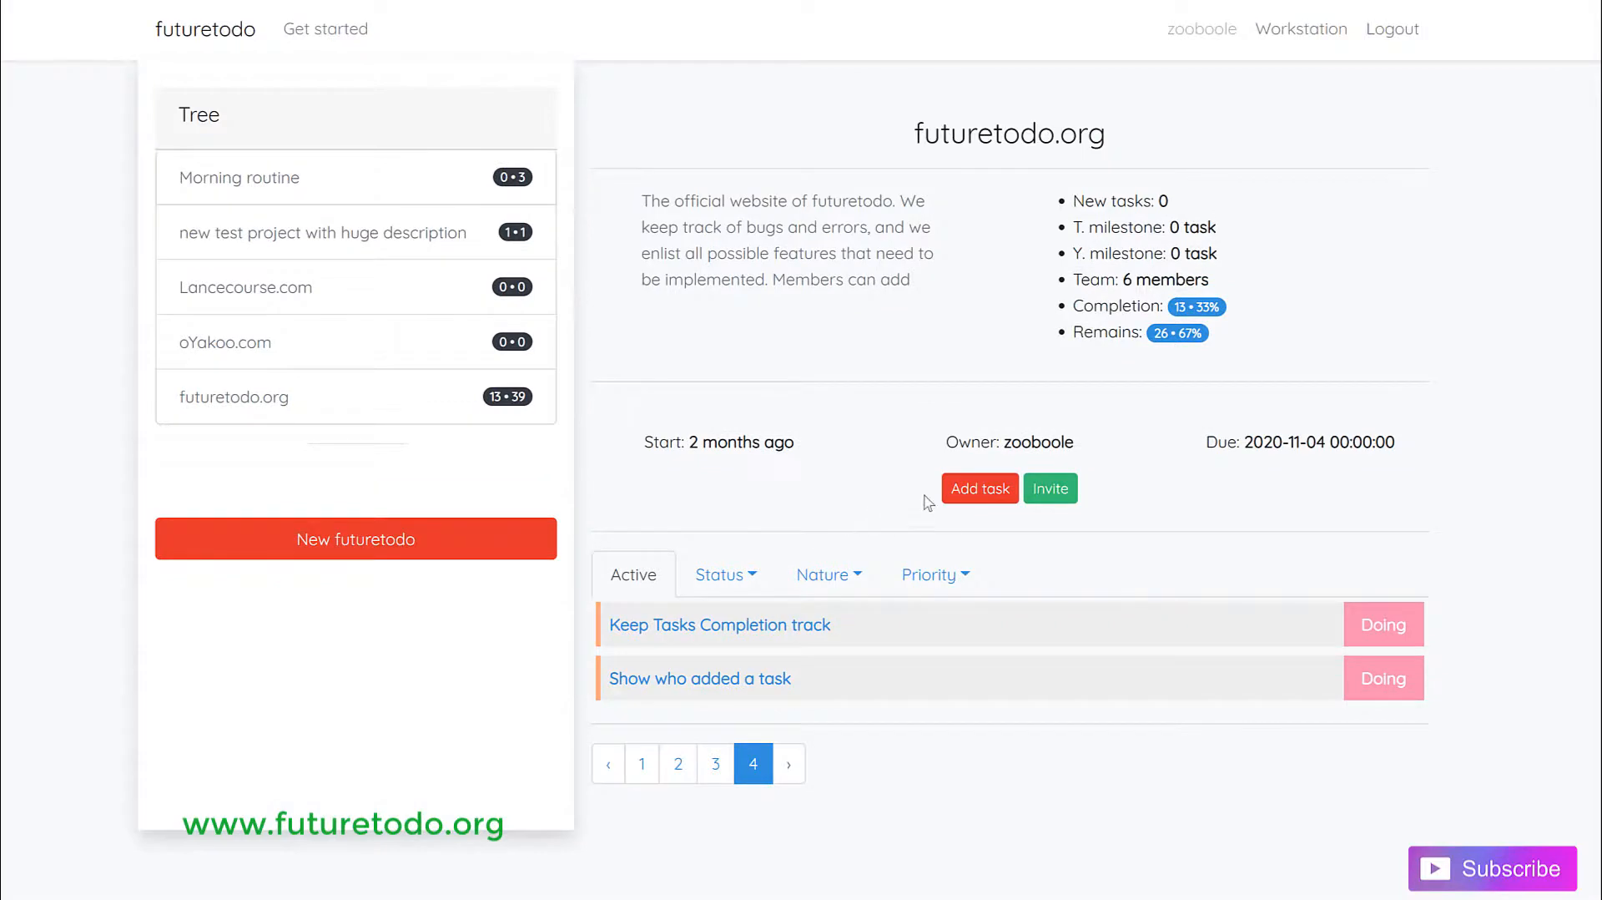
left_click(640, 762)
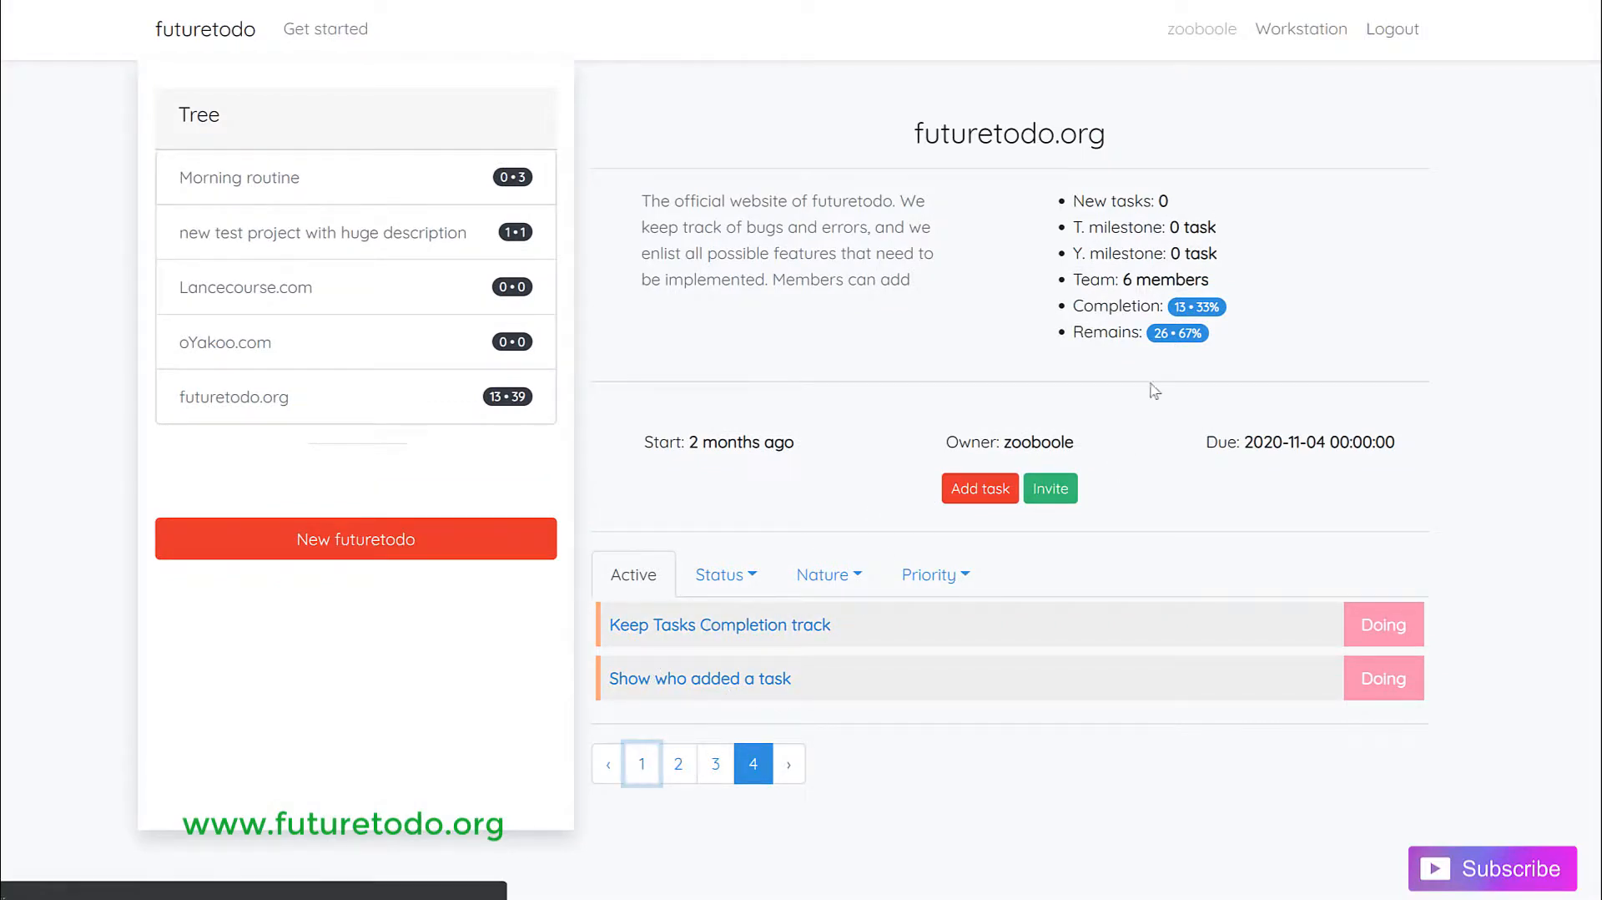
Filter page 1 of the futuretodo.org tasks by Done status and review the list
left_click(738, 575)
left_click(784, 734)
scroll(983, 507, "down", 6)
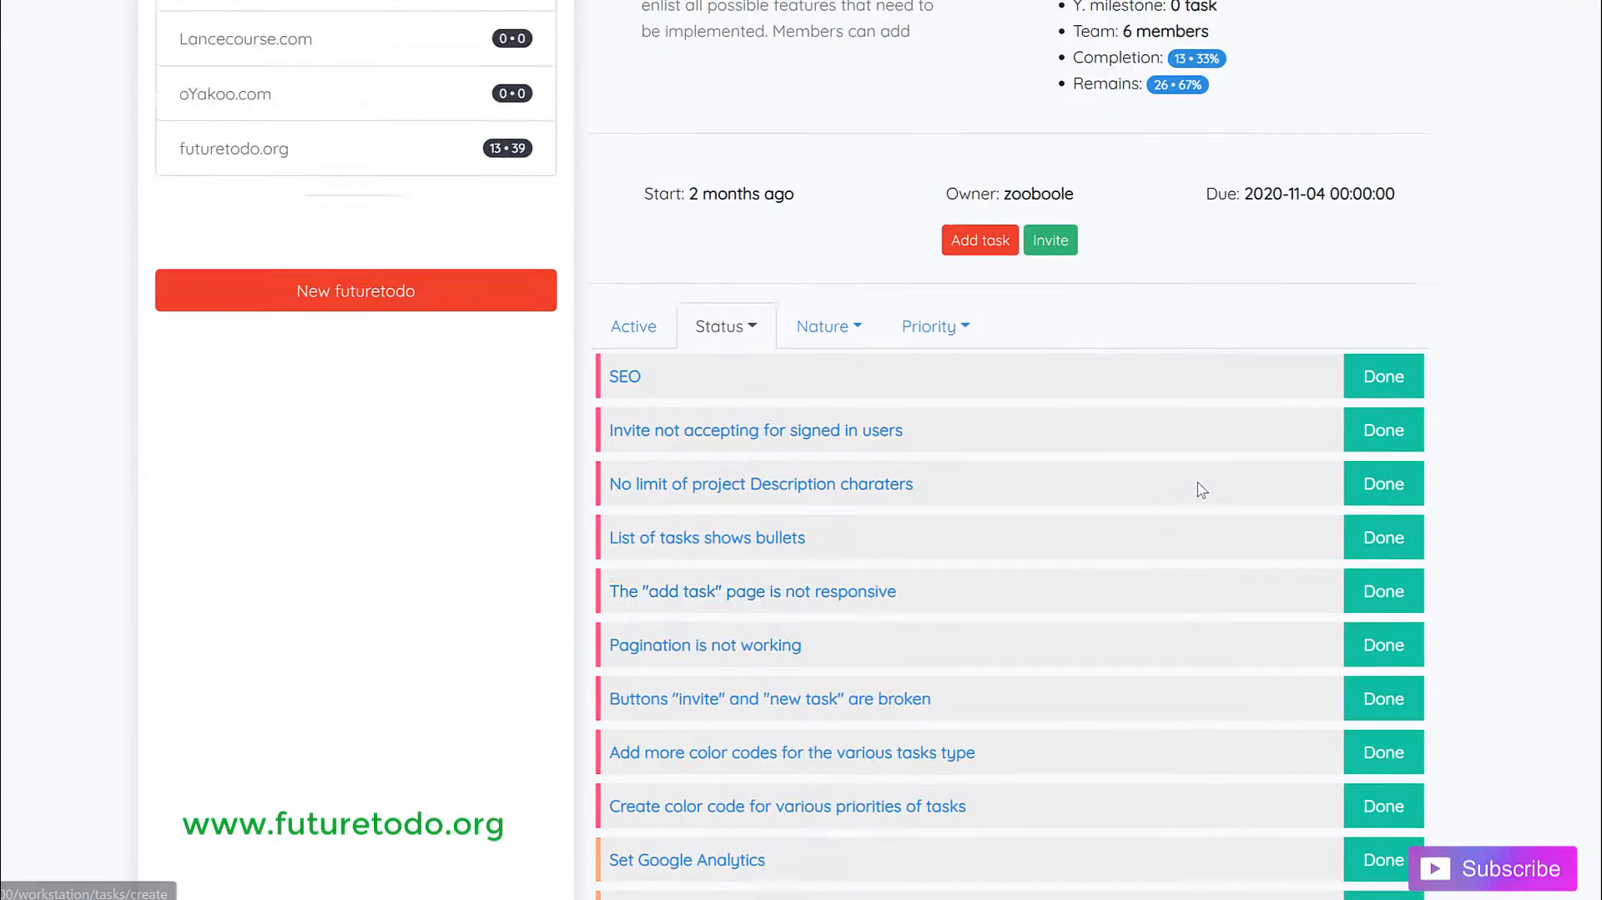
scroll(895, 383, "down", 2)
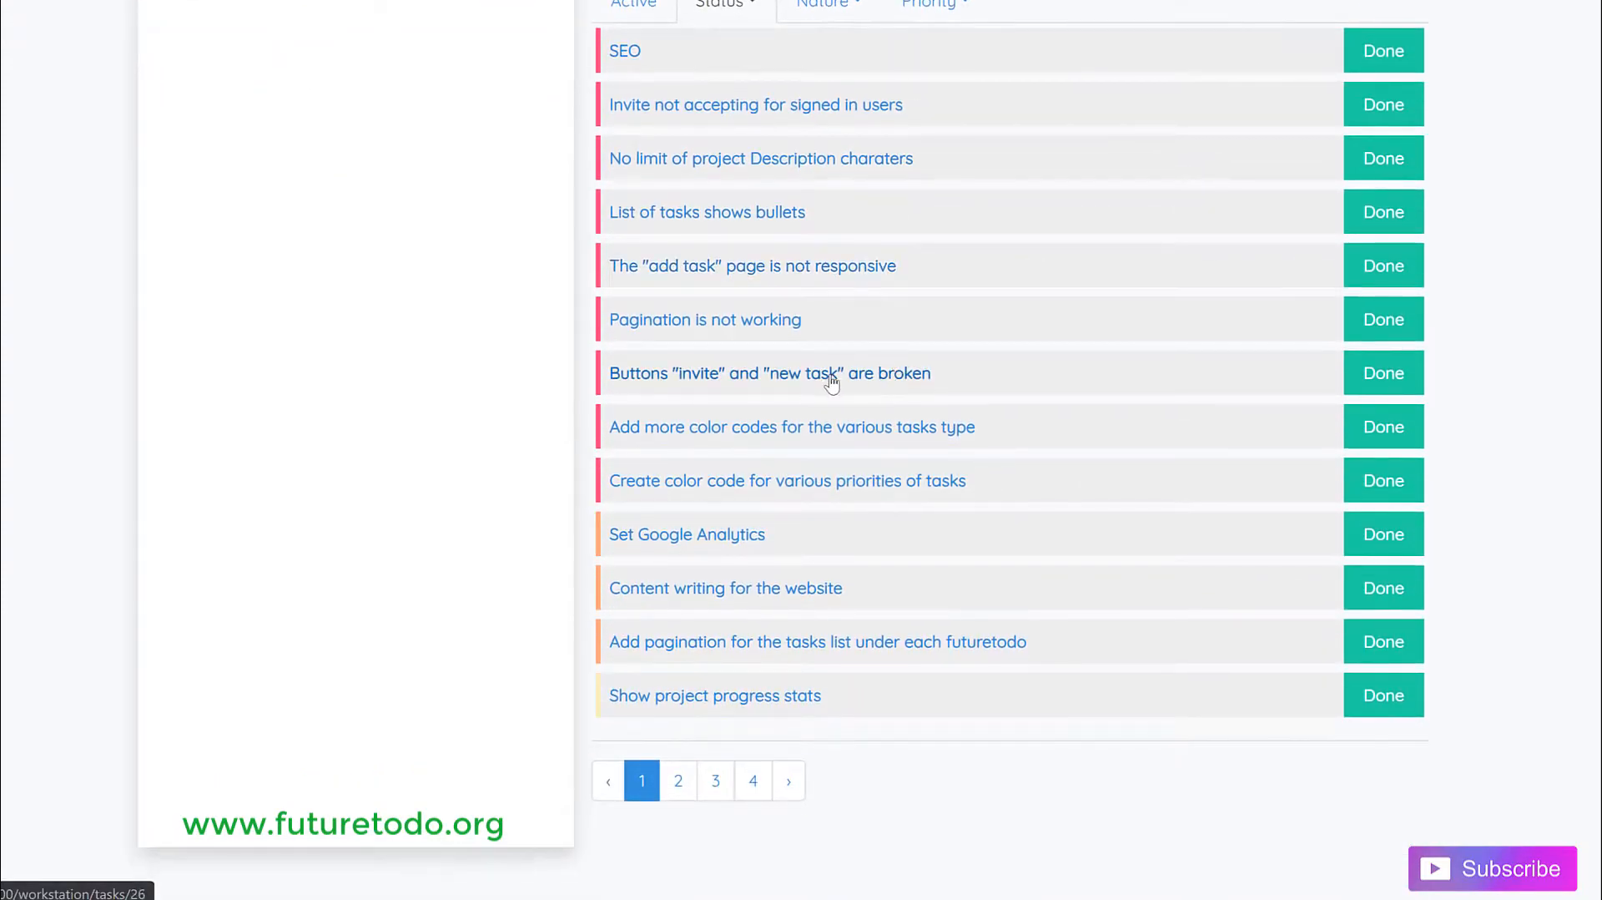
Advance to the next page of the futuretodo.org tasks, filter it by Done status and look through the list
left_click(791, 667)
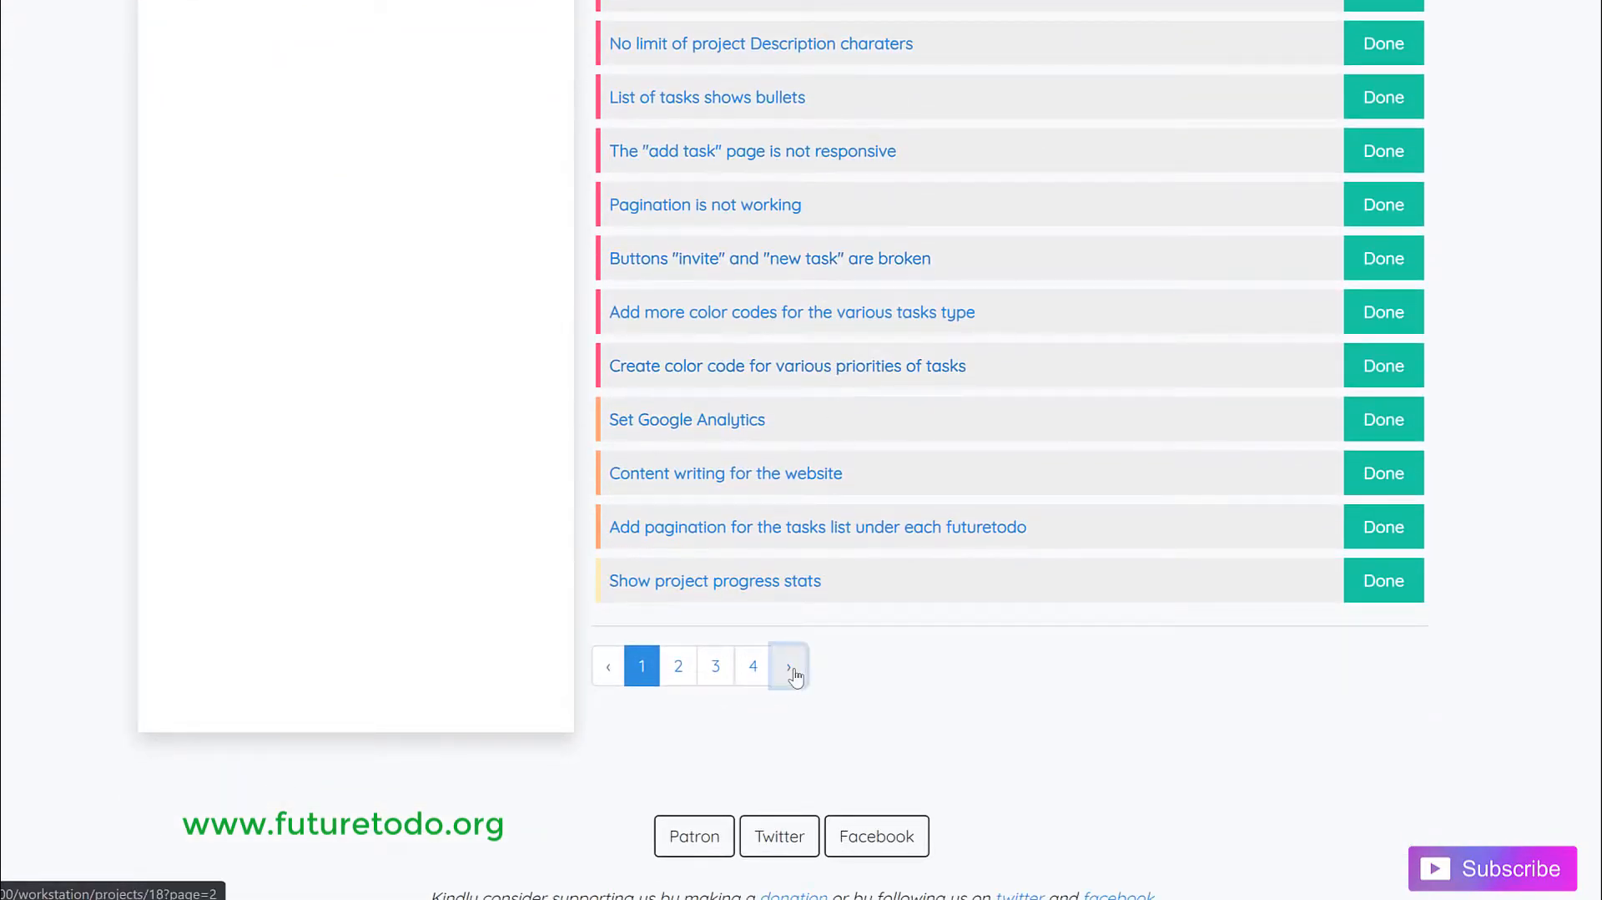
scroll(800, 674, "down", 2)
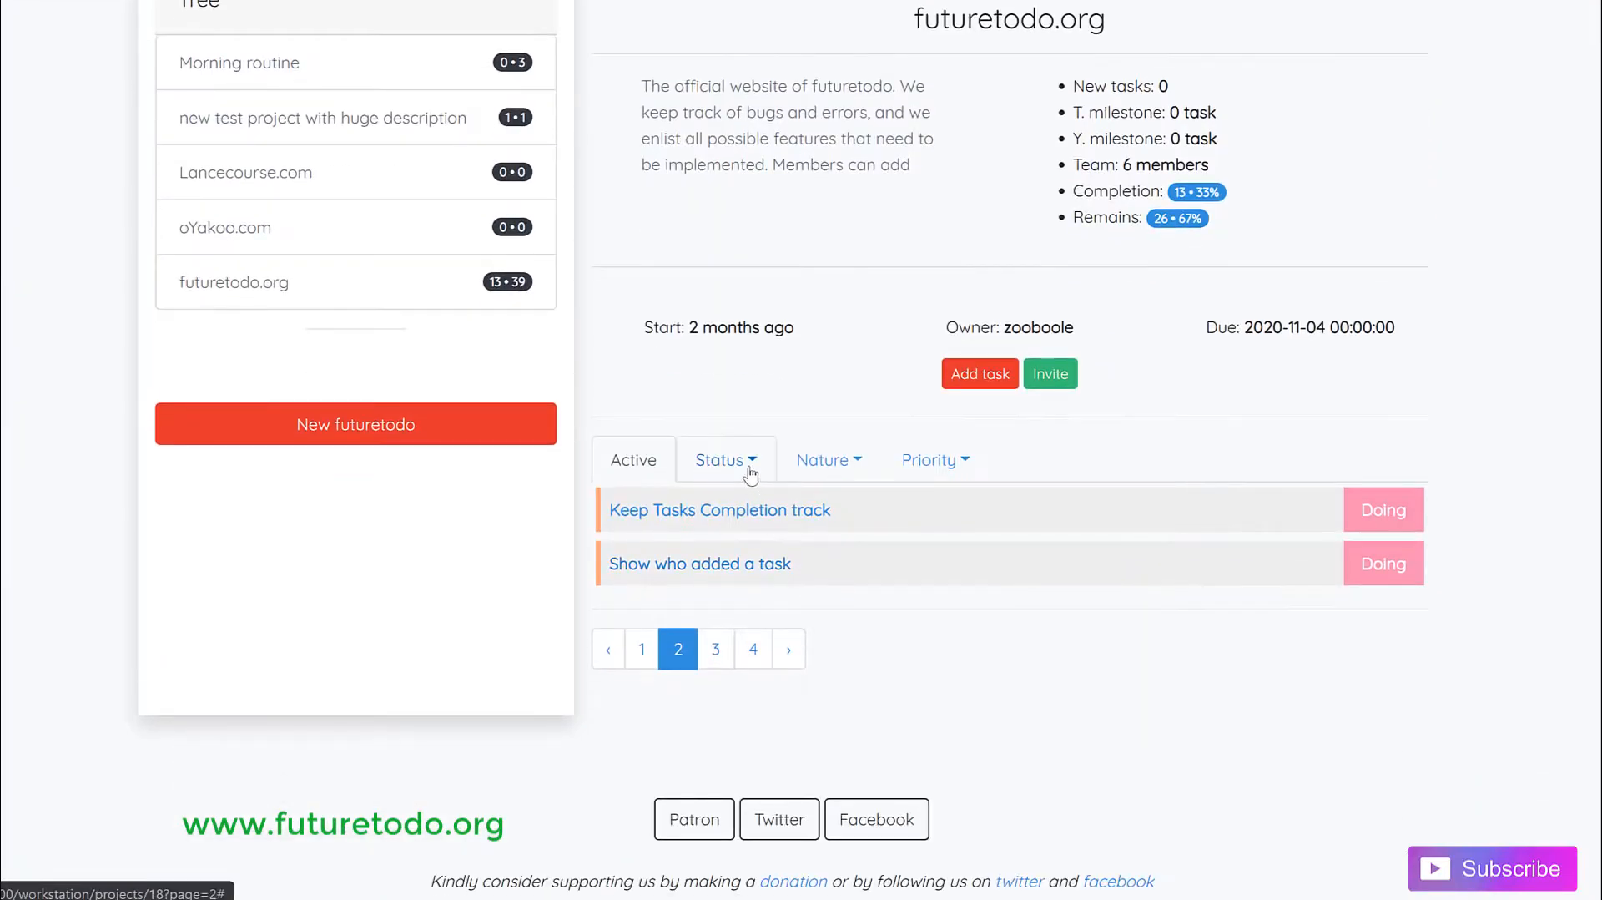
left_click(725, 460)
left_click(781, 615)
scroll(905, 597, "down", 7)
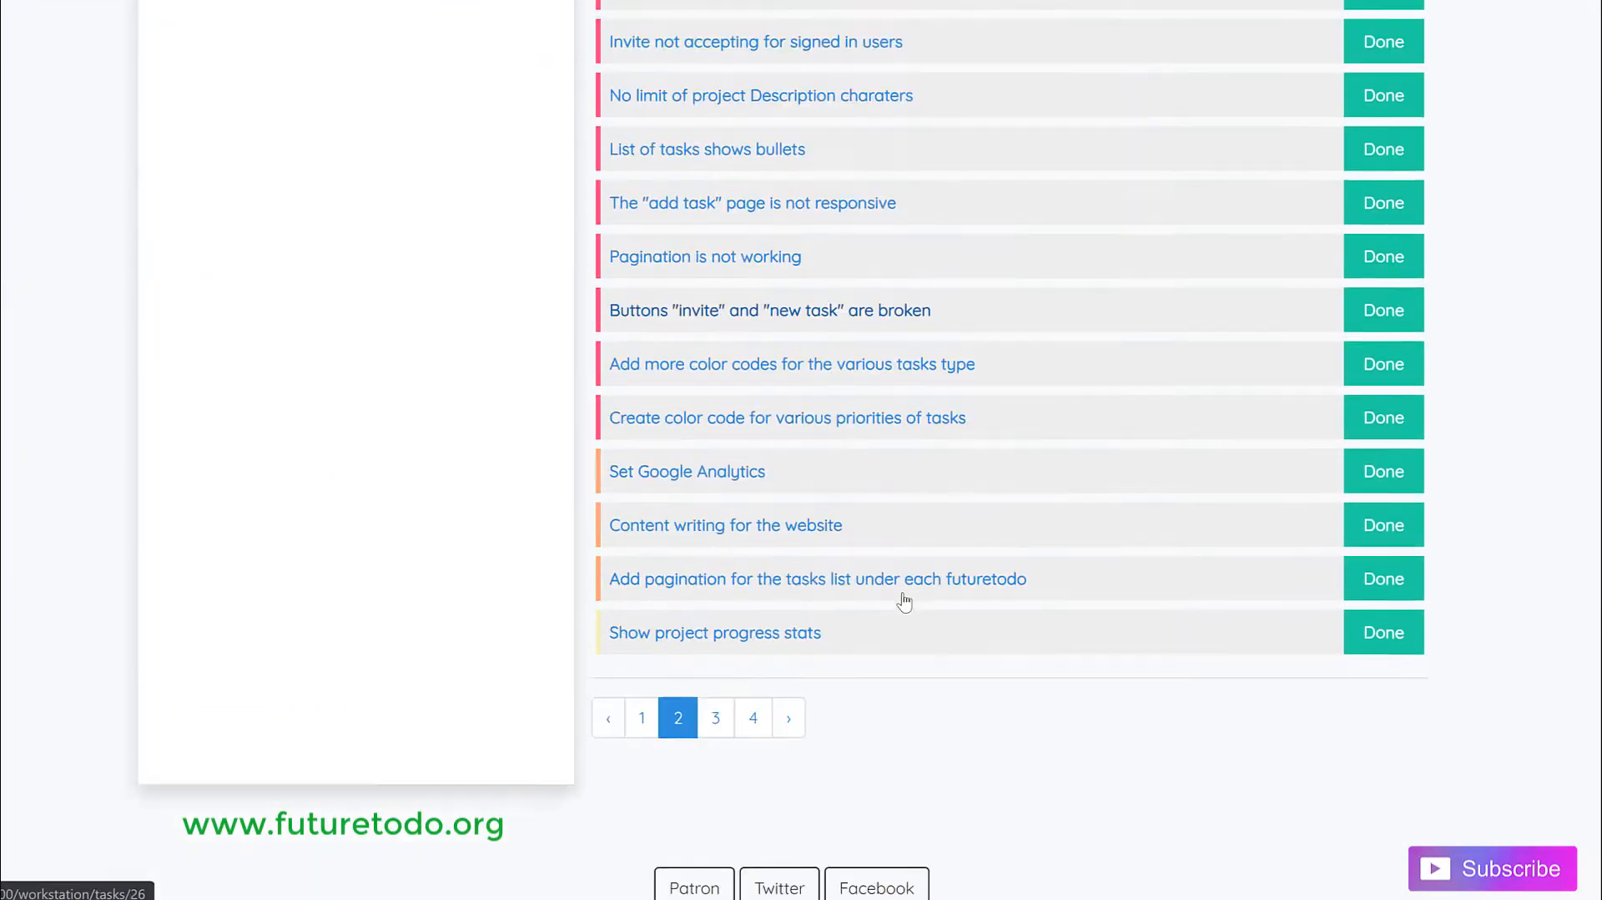
scroll(904, 601, "up", 2)
scroll(904, 601, "up", 3)
scroll(904, 601, "down", 3)
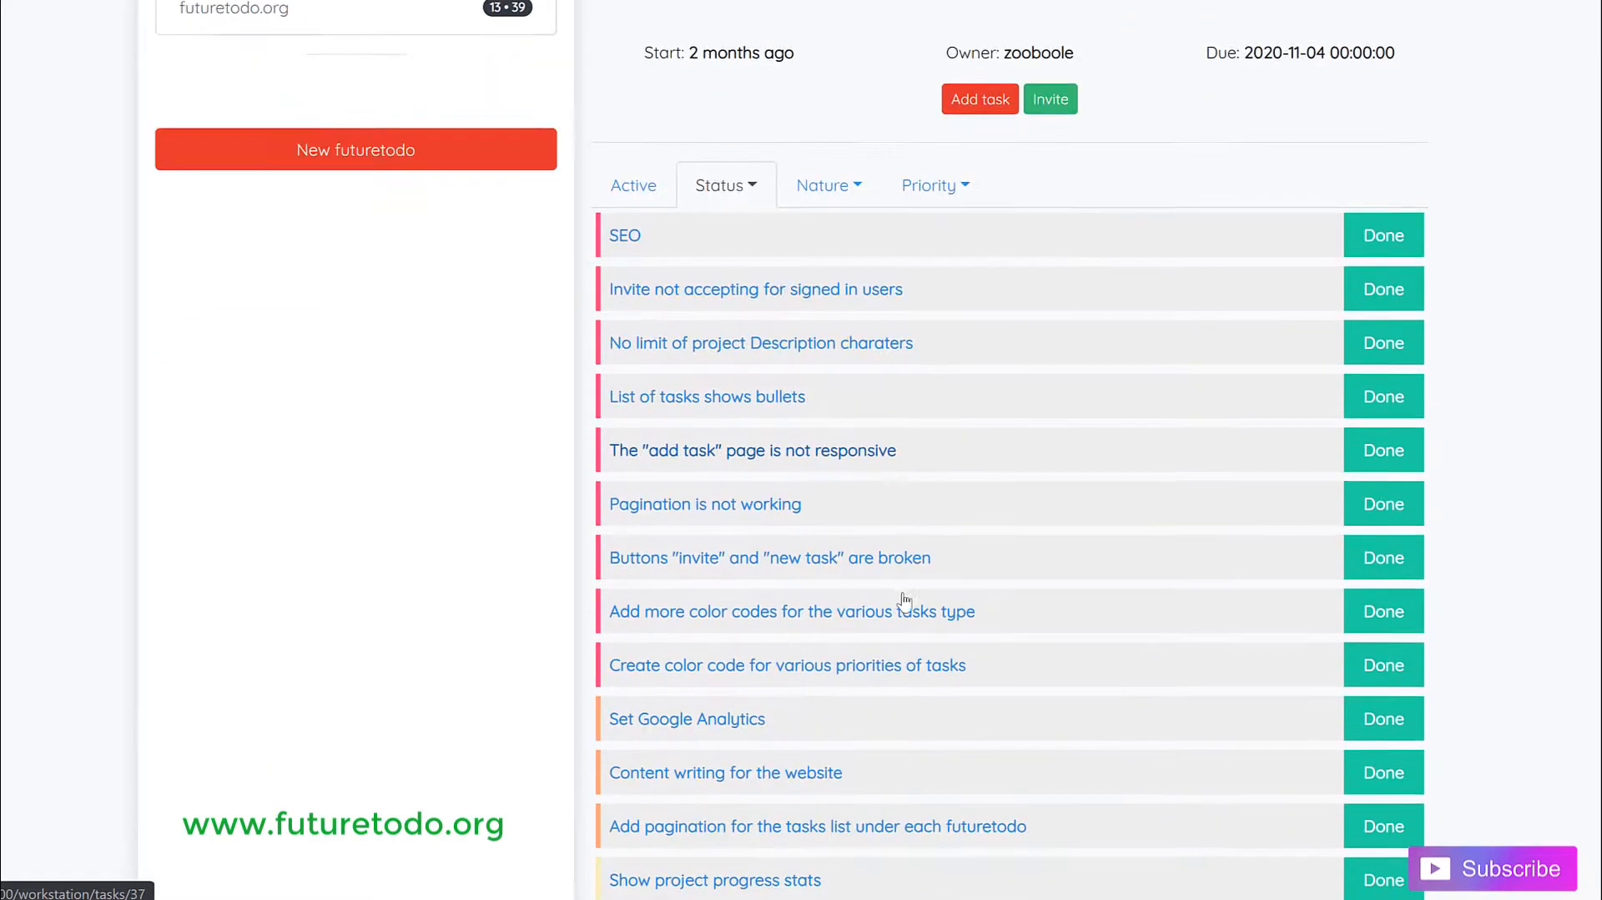
scroll(904, 601, "up", 5)
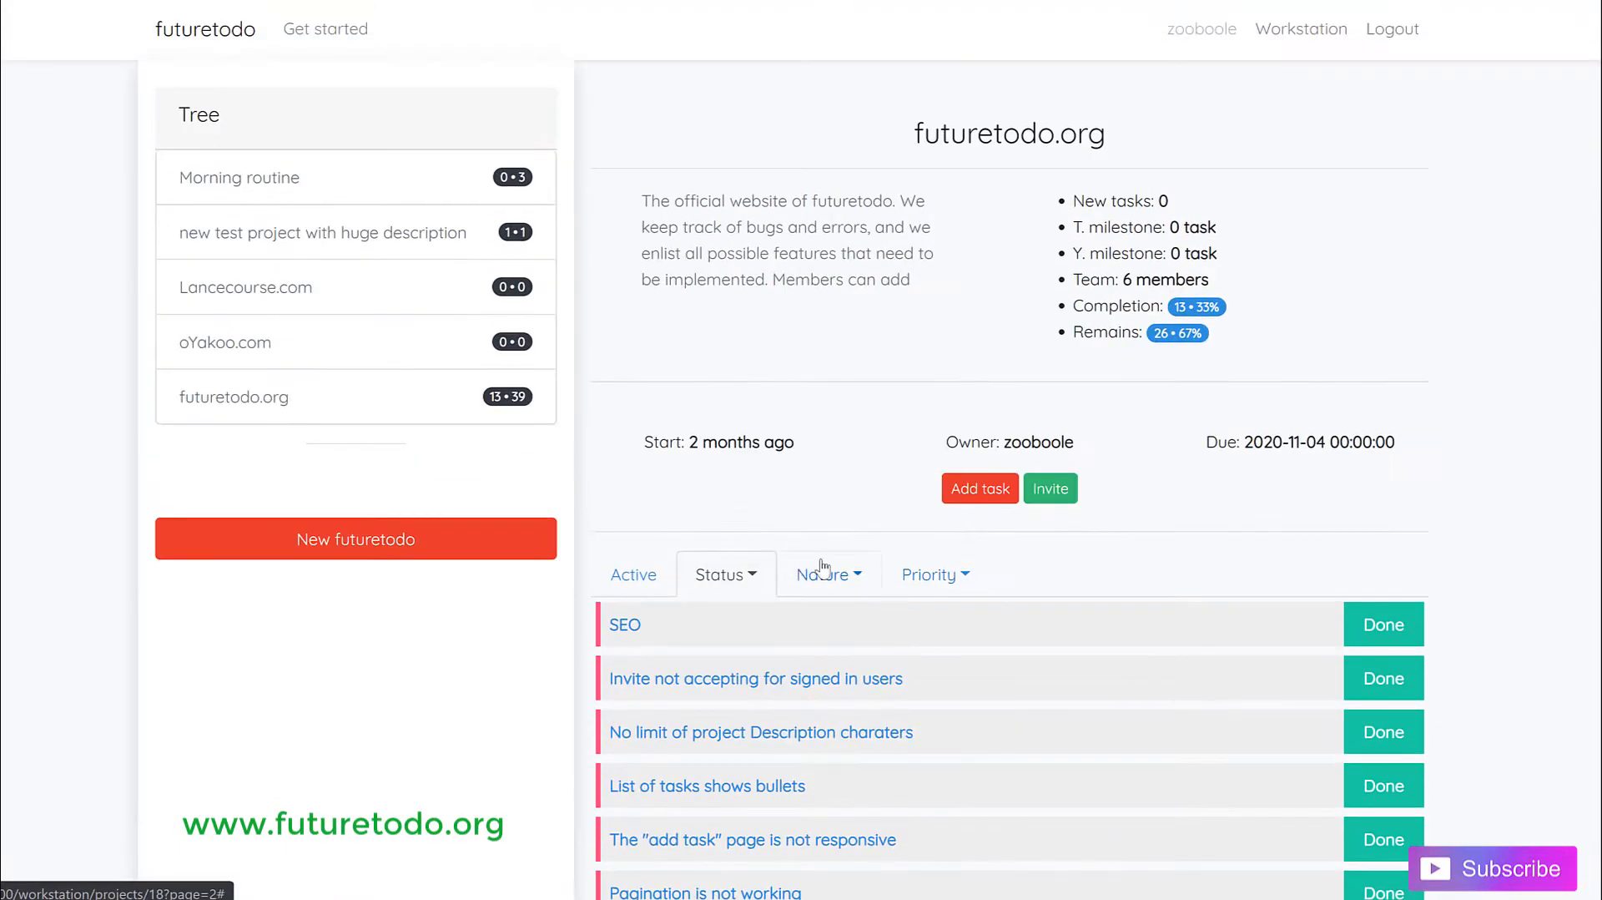